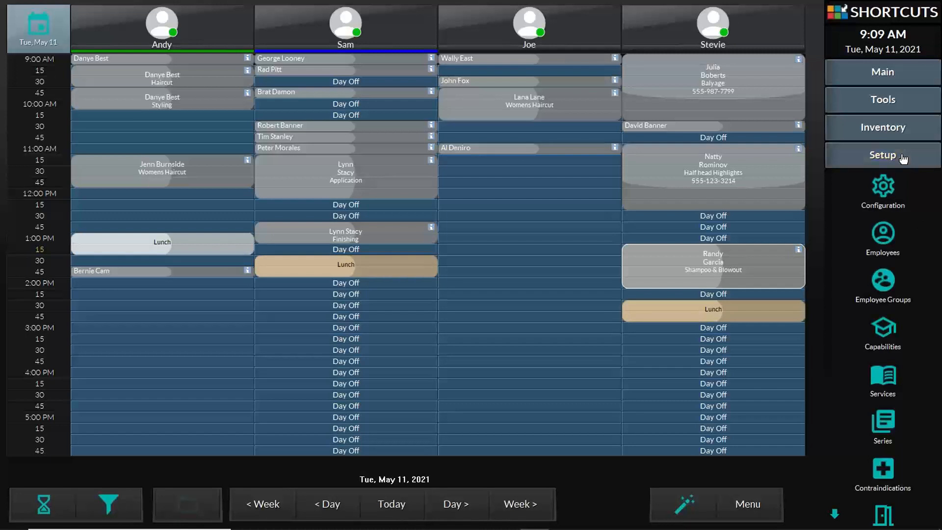
Step: Open the employee setup and load the record of the employee listed right after Business
{"action": "left_click", "coordinate": [904, 158]}
{"action": "left_click", "coordinate": [903, 158]}
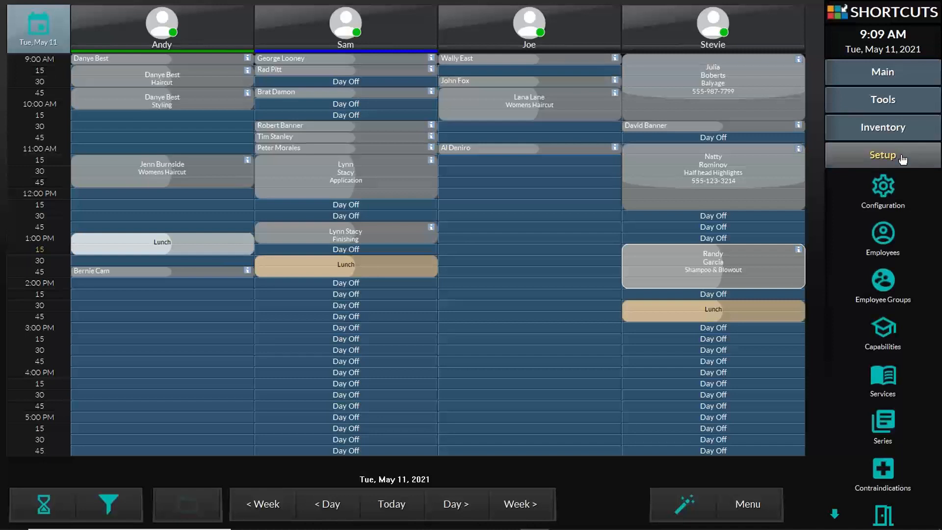
{"action": "left_click", "coordinate": [889, 231]}
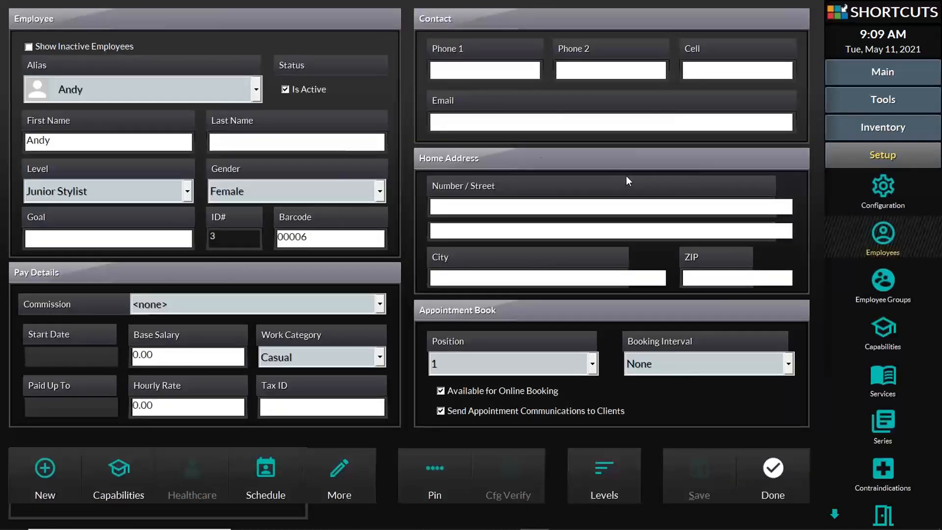
{"action": "left_click", "coordinate": [220, 81]}
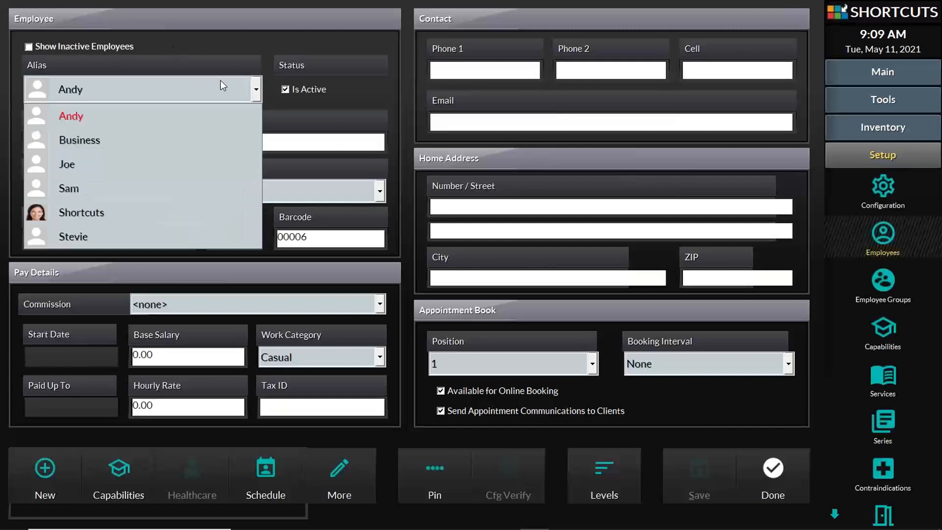
{"action": "left_click", "coordinate": [220, 81]}
{"action": "left_click", "coordinate": [220, 80]}
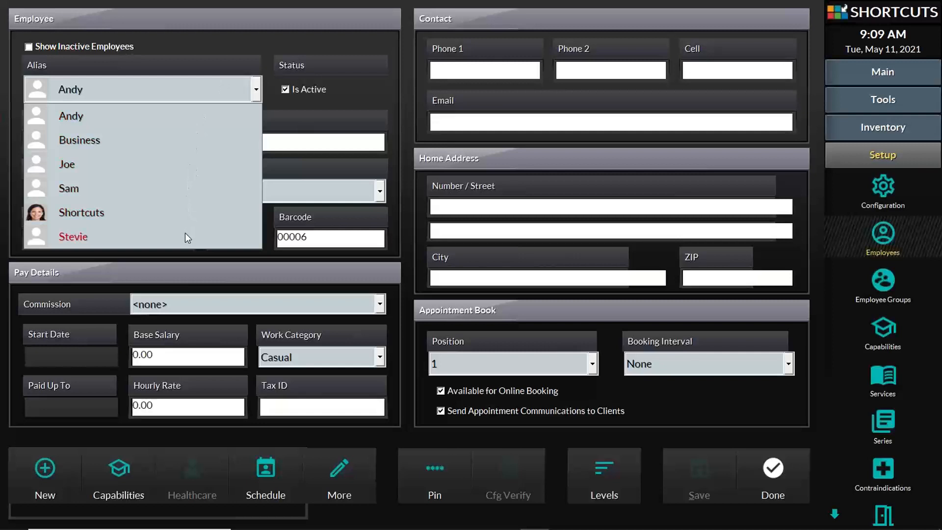
{"action": "left_click", "coordinate": [175, 165]}
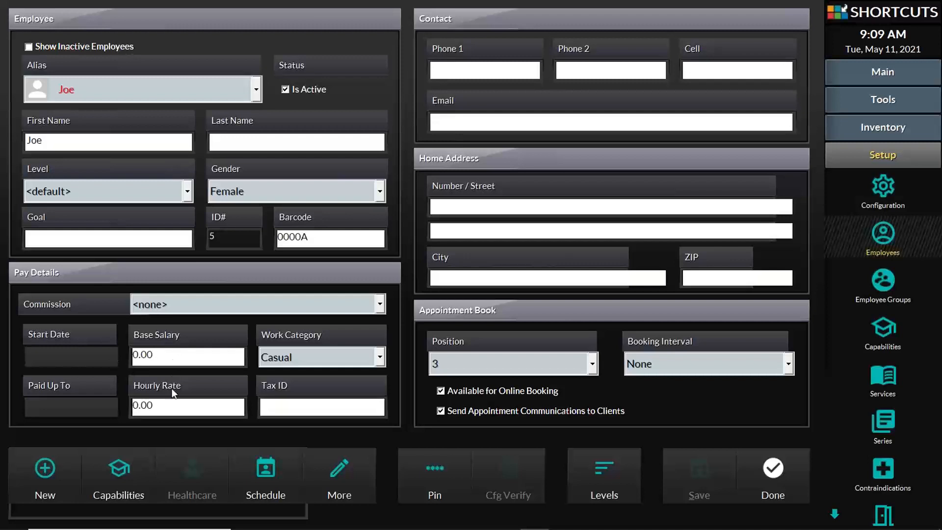
Step: Set the employee's hourly rate to 11 and save the record
{"action": "left_click", "coordinate": [160, 405]}
{"action": "double_click", "coordinate": [160, 405]}
{"action": "type", "text": "11"}
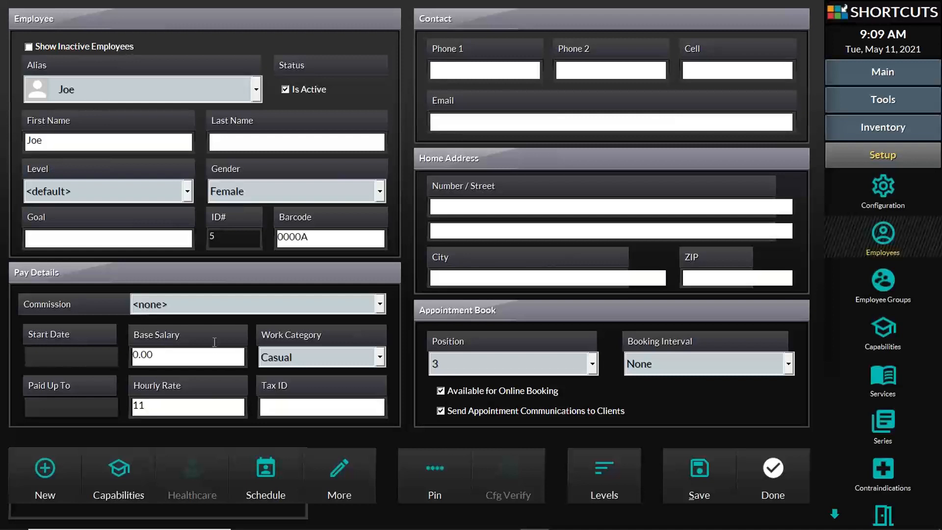
{"action": "left_click", "coordinate": [698, 470]}
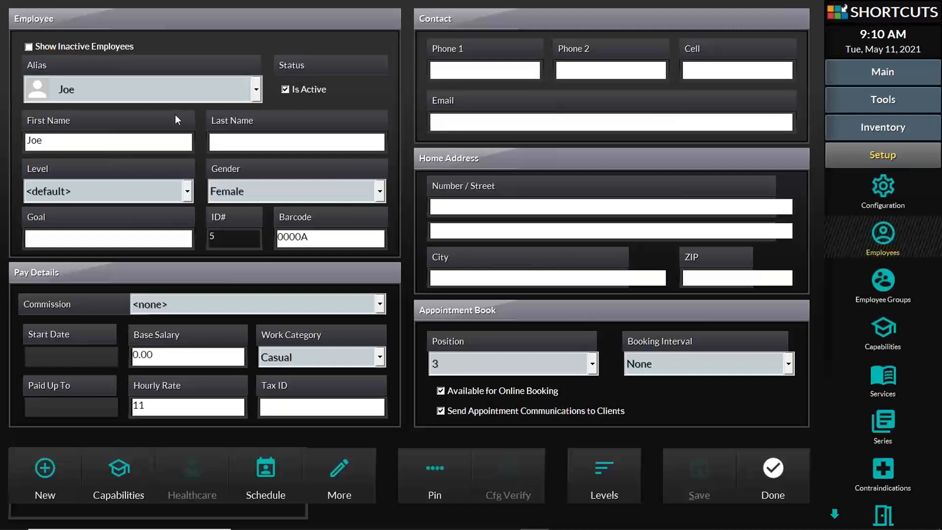
Step: Choose <none> as the commission in the employee's pay details
{"action": "left_click", "coordinate": [205, 303]}
{"action": "left_click", "coordinate": [205, 304]}
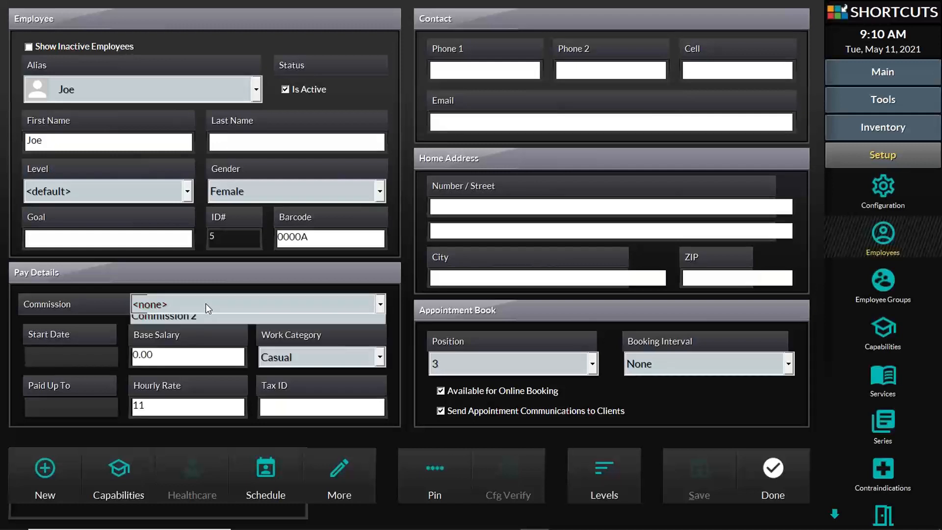
{"action": "left_click", "coordinate": [205, 303]}
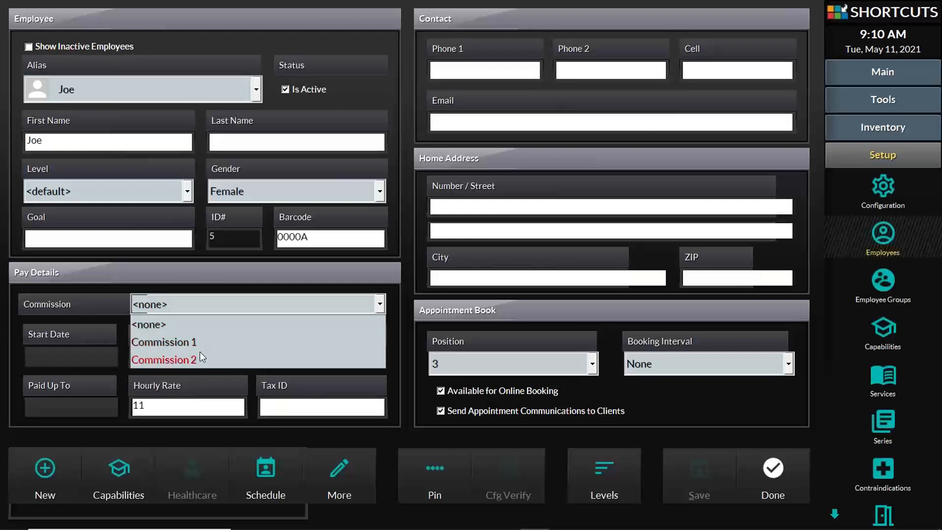
{"action": "left_click", "coordinate": [197, 324]}
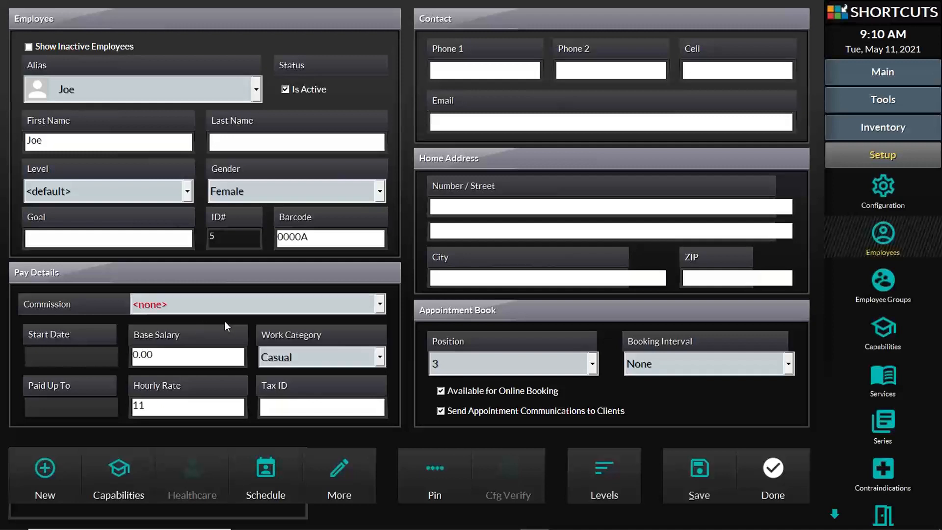
Step: Go to the commission setup from the employee's schedule and display the Commission 1 schedule
{"action": "left_click", "coordinate": [290, 471]}
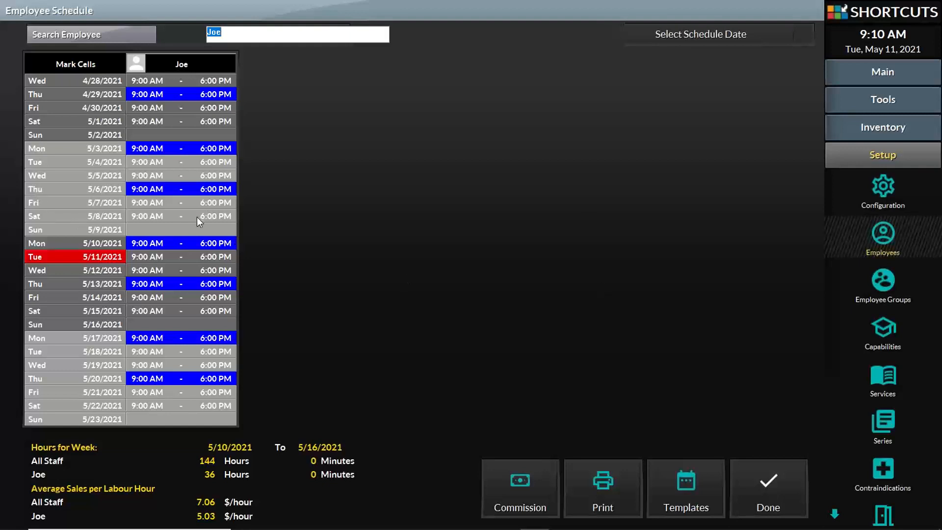
{"action": "left_click", "coordinate": [510, 479]}
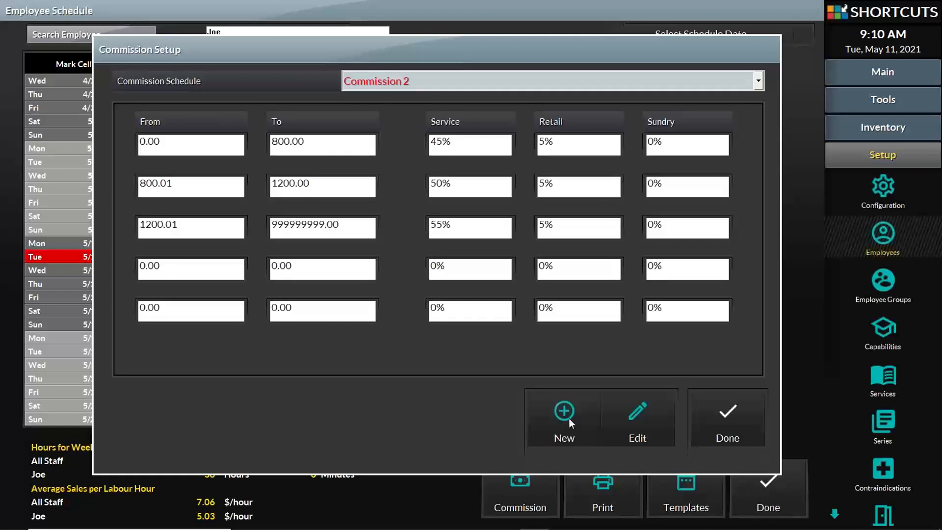
{"action": "left_click", "coordinate": [495, 83]}
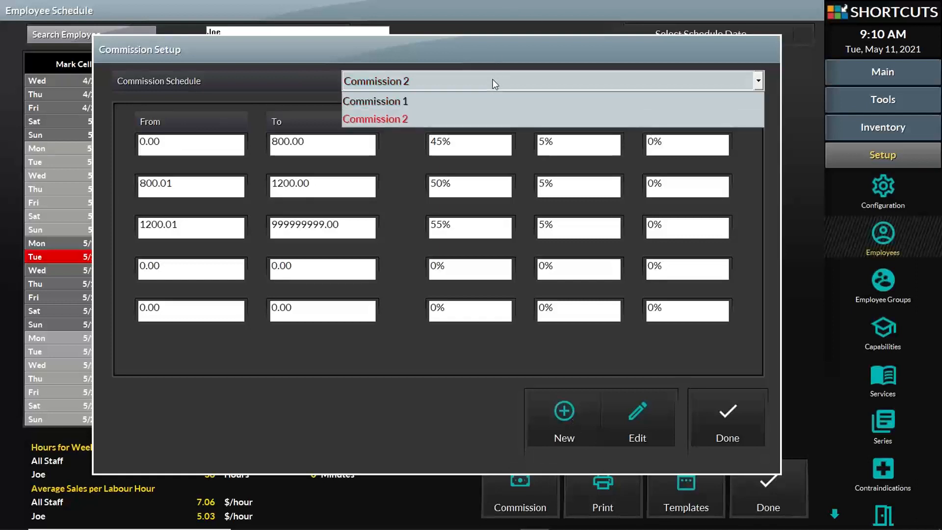
{"action": "left_click", "coordinate": [489, 102]}
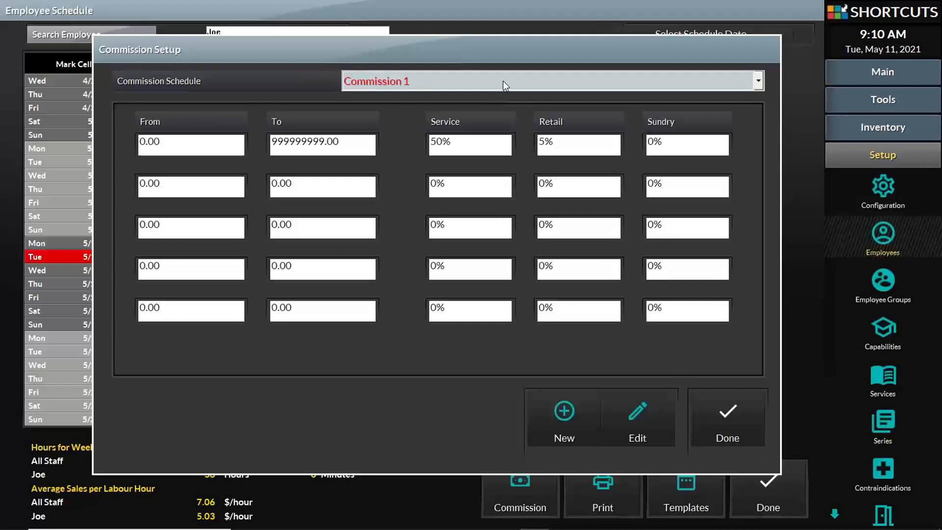
{"action": "left_click", "coordinate": [503, 82]}
{"action": "left_click", "coordinate": [502, 83]}
{"action": "left_click", "coordinate": [502, 83]}
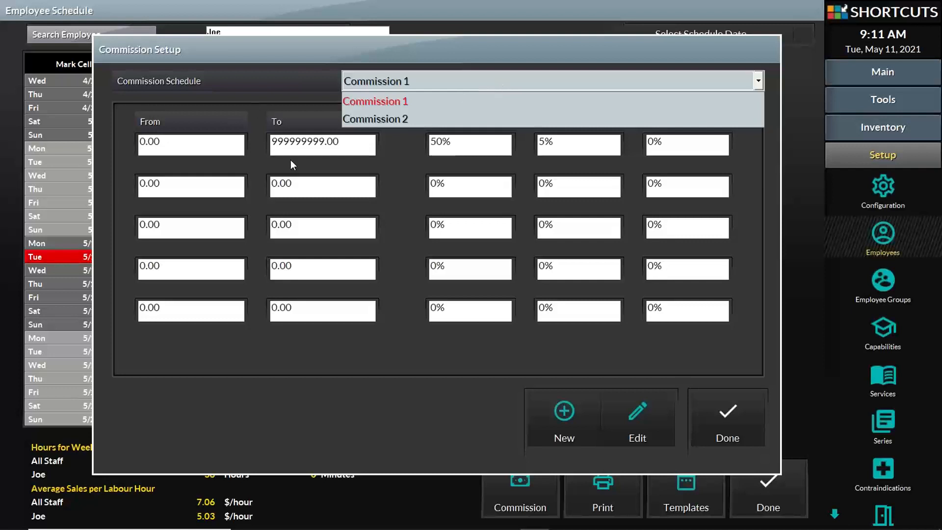
Step: Set the upper limit of Commission 1's first tier to 999999999
{"action": "left_click", "coordinate": [354, 140]}
{"action": "left_click_drag", "start_coordinate": [354, 140], "coordinate": [269, 141]}
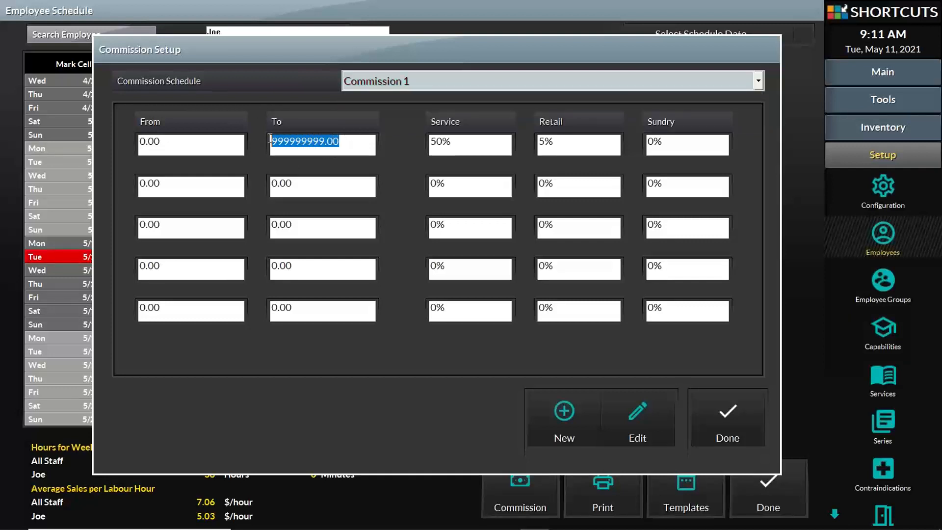
{"action": "left_click_drag", "start_coordinate": [192, 139], "coordinate": [133, 142]}
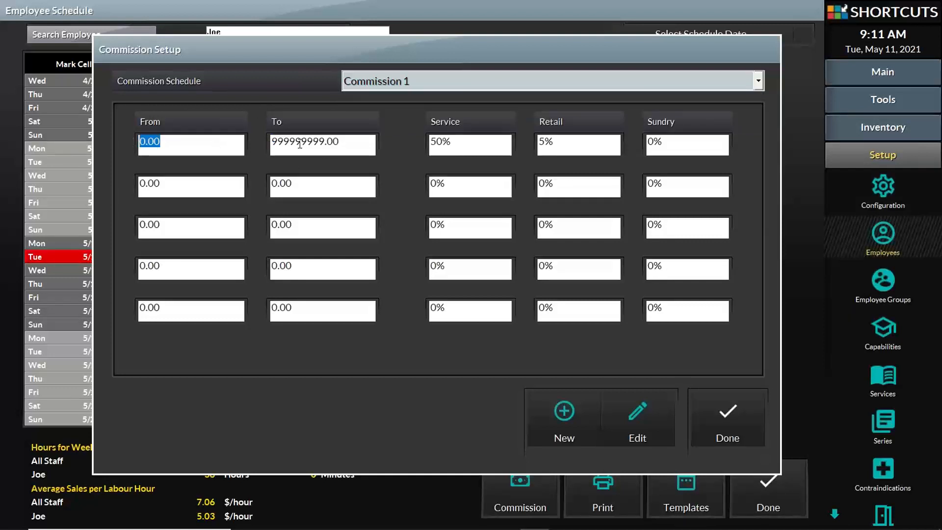
{"action": "left_click_drag", "start_coordinate": [353, 142], "coordinate": [269, 143]}
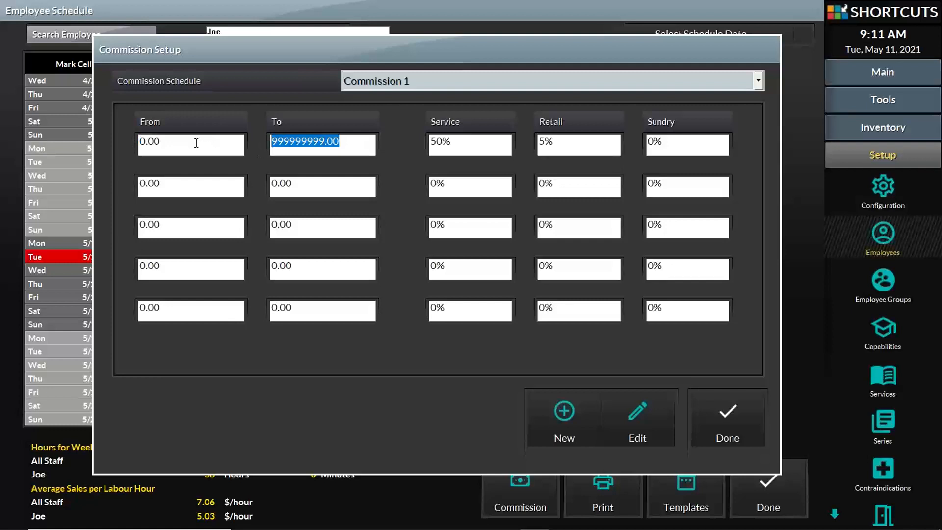
{"action": "left_click_drag", "start_coordinate": [195, 143], "coordinate": [125, 141]}
{"action": "left_click_drag", "start_coordinate": [352, 145], "coordinate": [259, 141]}
{"action": "type", "text": "999999999"}
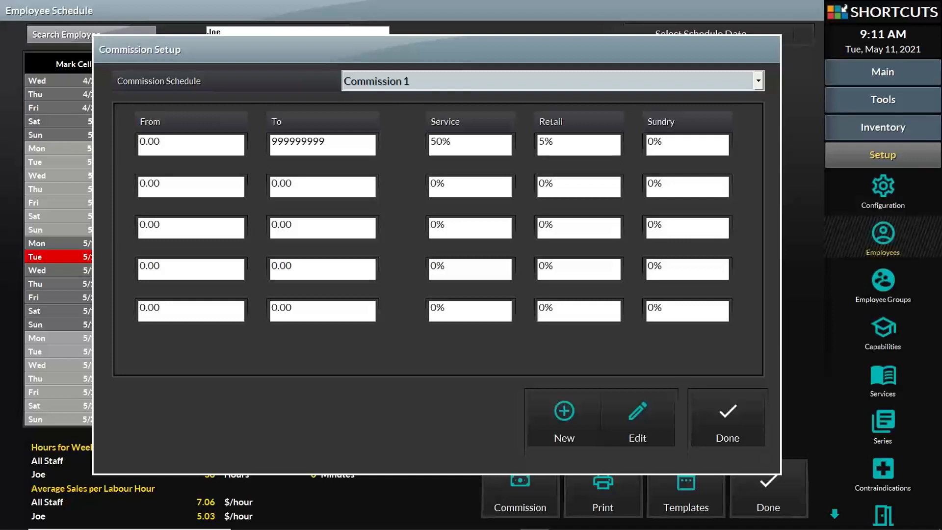
Step: Examine the upper limit and the service and retail percentages in Commission 1's first tier
{"action": "left_click_drag", "start_coordinate": [339, 142], "coordinate": [264, 142]}
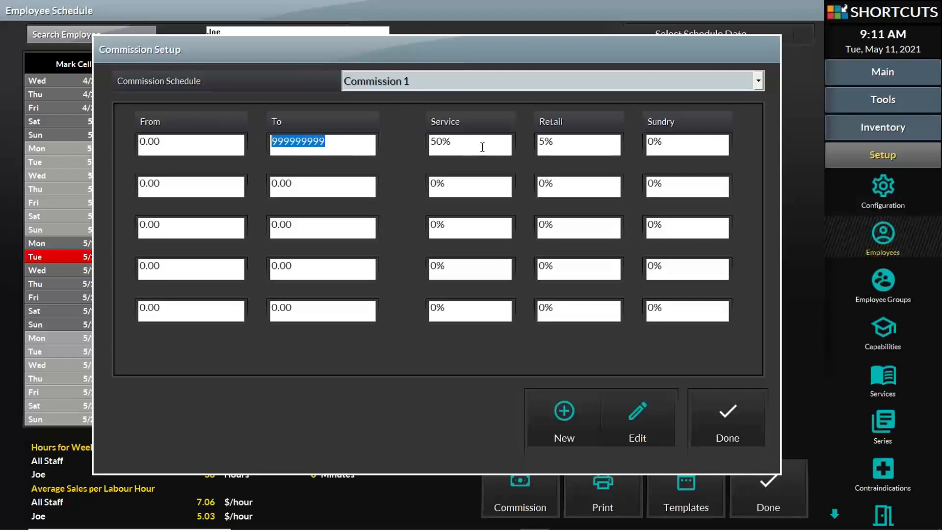
{"action": "left_click_drag", "start_coordinate": [484, 146], "coordinate": [393, 142]}
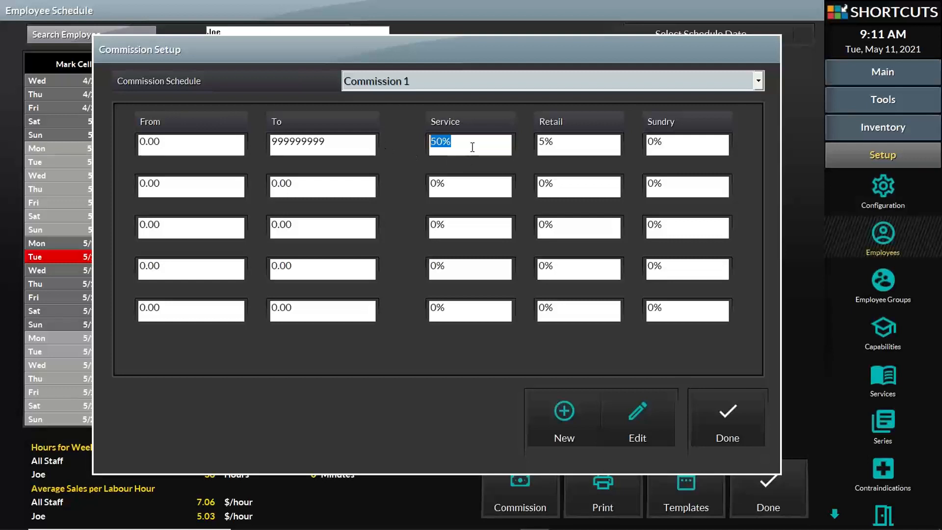
{"action": "key", "text": "Tab"}
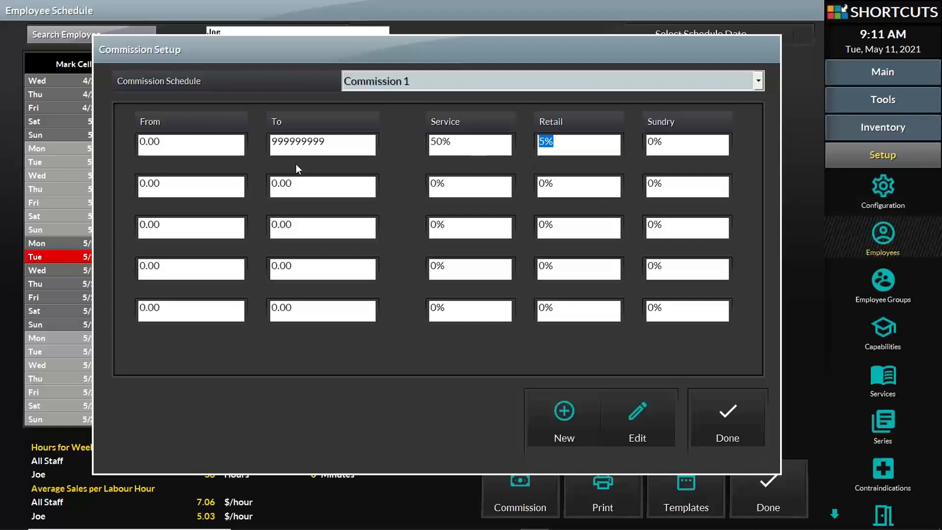
{"action": "left_click_drag", "start_coordinate": [349, 142], "coordinate": [266, 143]}
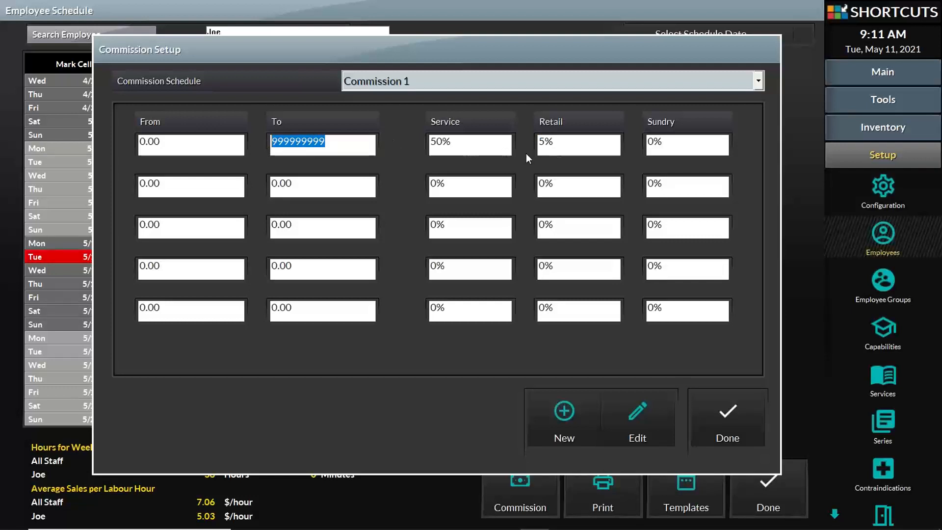
{"action": "left_click_drag", "start_coordinate": [572, 140], "coordinate": [528, 137]}
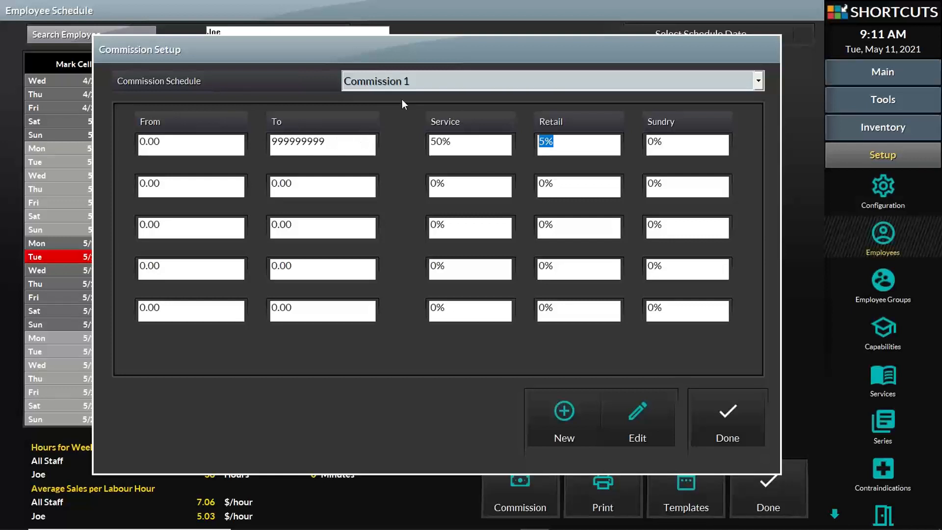
Step: Switch to the Commission 2 schedule, saving the changes made to Commission 1
{"action": "left_click", "coordinate": [435, 80]}
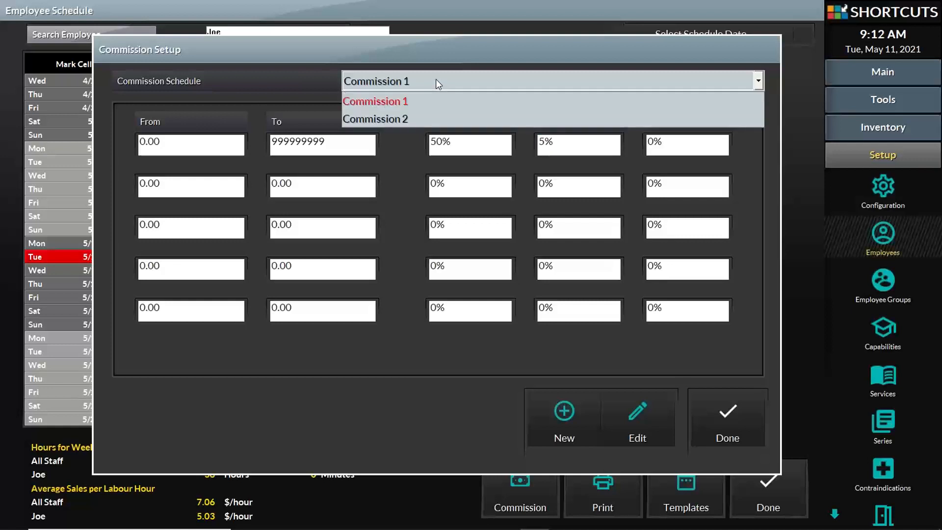
{"action": "left_click", "coordinate": [414, 123]}
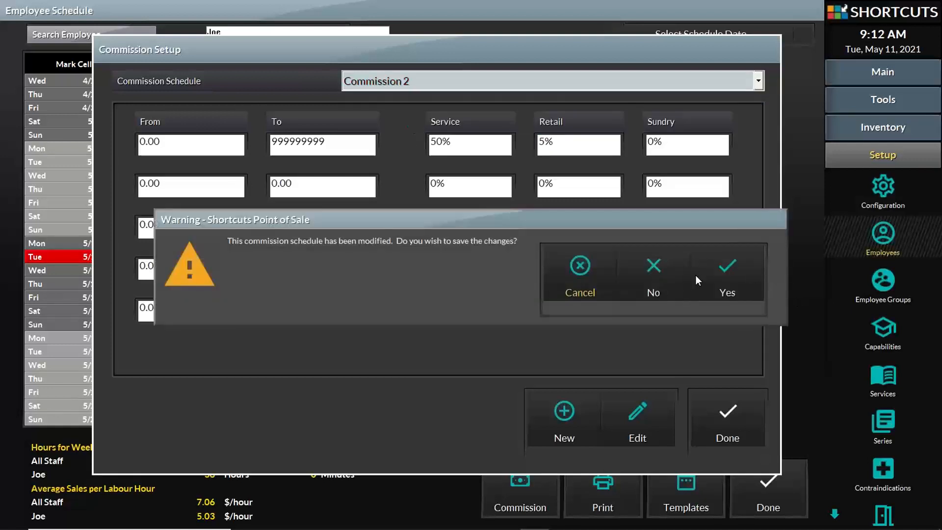
{"action": "left_click", "coordinate": [696, 272]}
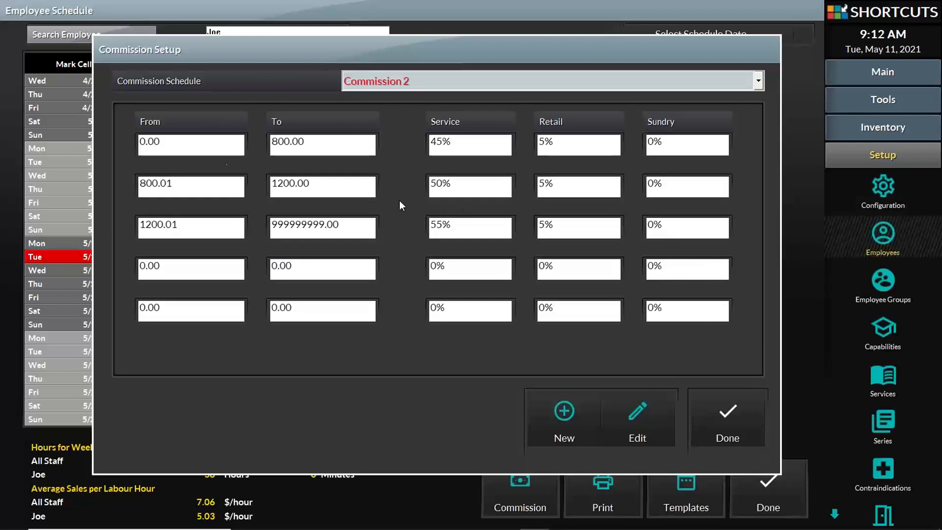
Step: Examine the sales ranges and the service and retail percentages in Commission 2's first and second tiers
{"action": "left_click_drag", "start_coordinate": [205, 143], "coordinate": [122, 142]}
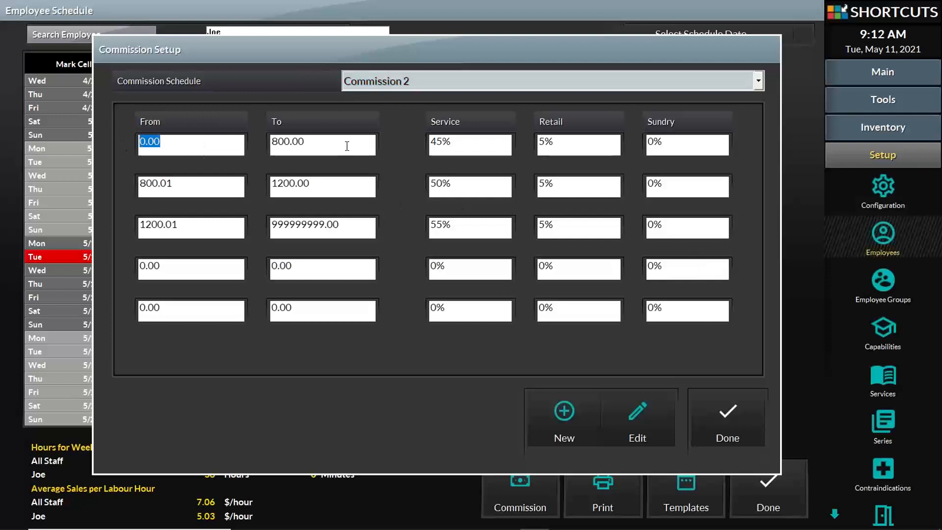
{"action": "left_click_drag", "start_coordinate": [348, 146], "coordinate": [267, 146]}
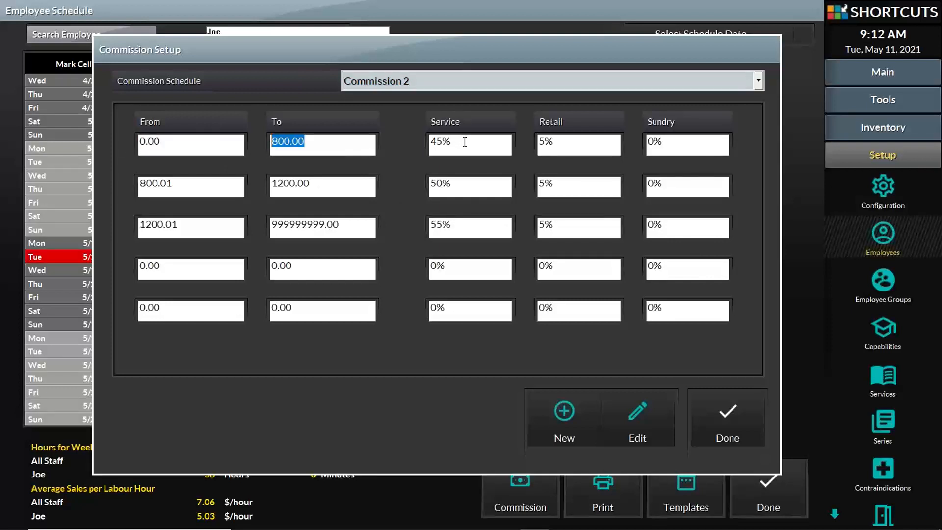
{"action": "left_click_drag", "start_coordinate": [464, 143], "coordinate": [415, 143]}
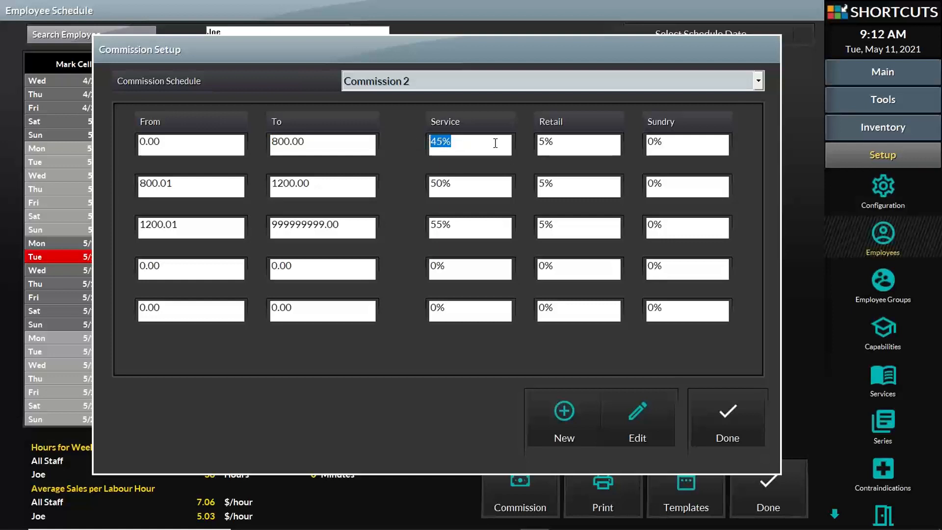
{"action": "left_click_drag", "start_coordinate": [587, 143], "coordinate": [522, 146]}
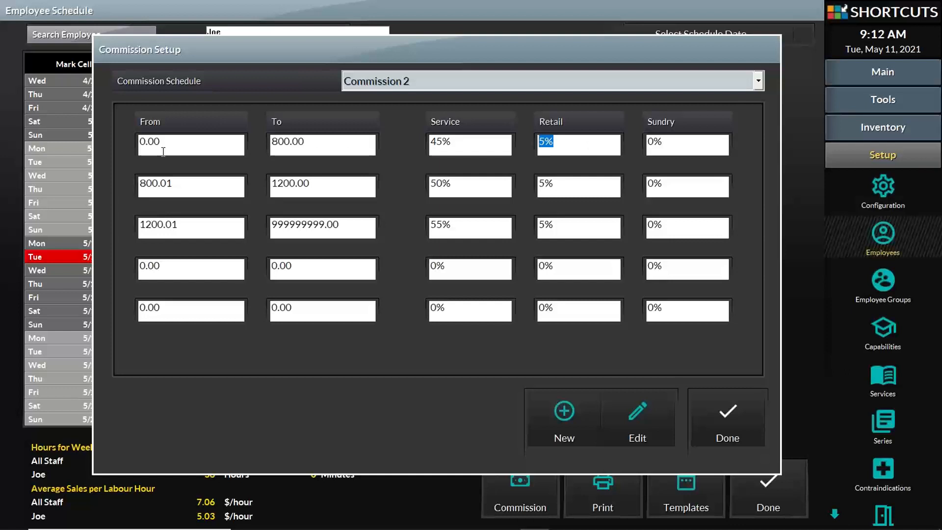
{"action": "left_click_drag", "start_coordinate": [187, 183], "coordinate": [99, 185]}
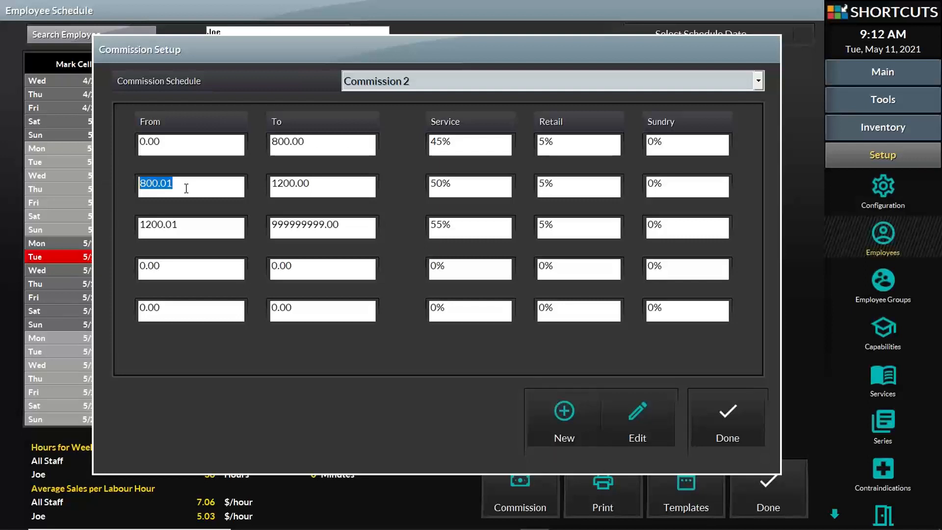
{"action": "left_click_drag", "start_coordinate": [317, 183], "coordinate": [260, 182]}
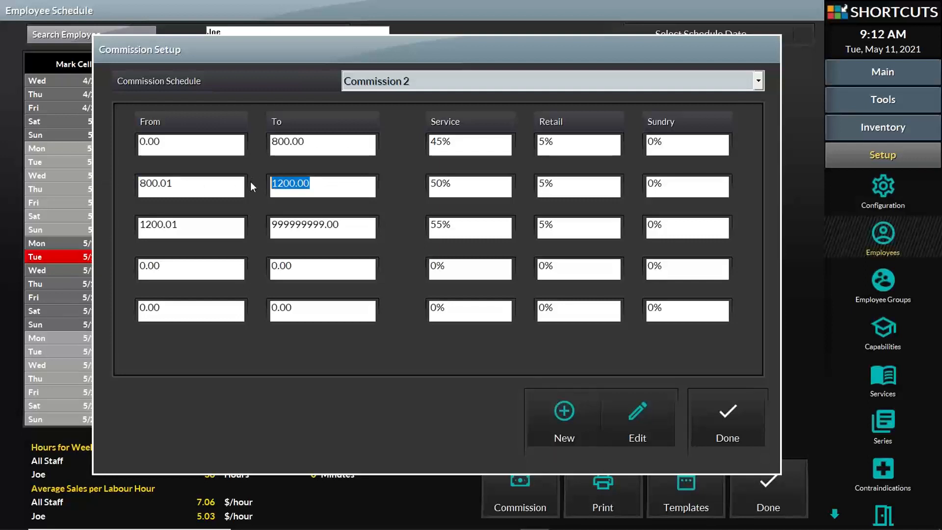
{"action": "left_click_drag", "start_coordinate": [476, 183], "coordinate": [423, 184]}
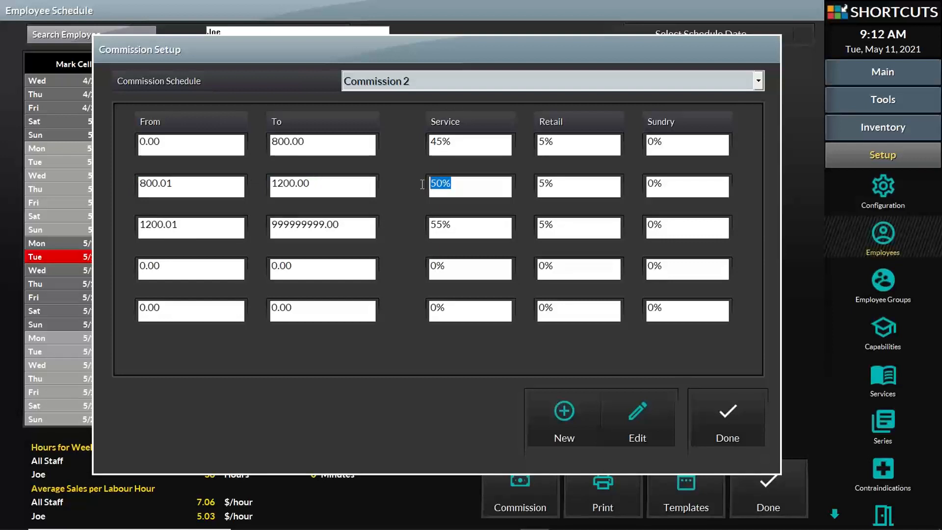
{"action": "left_click_drag", "start_coordinate": [574, 191], "coordinate": [520, 193]}
Step: Examine the sales range and percentages of Commission 2's third tier and compare its service percentage with the two lower tiers
{"action": "left_click_drag", "start_coordinate": [211, 226], "coordinate": [134, 222]}
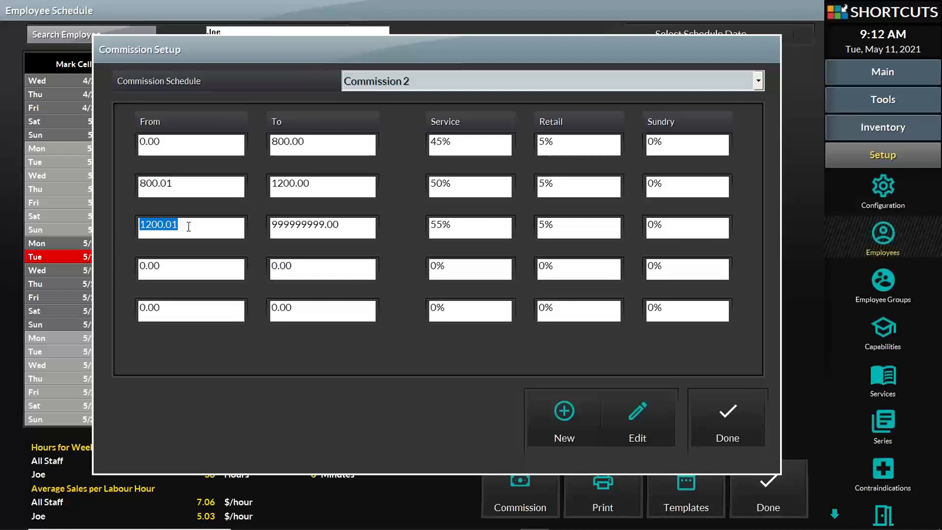
{"action": "left_click_drag", "start_coordinate": [360, 226], "coordinate": [266, 229]}
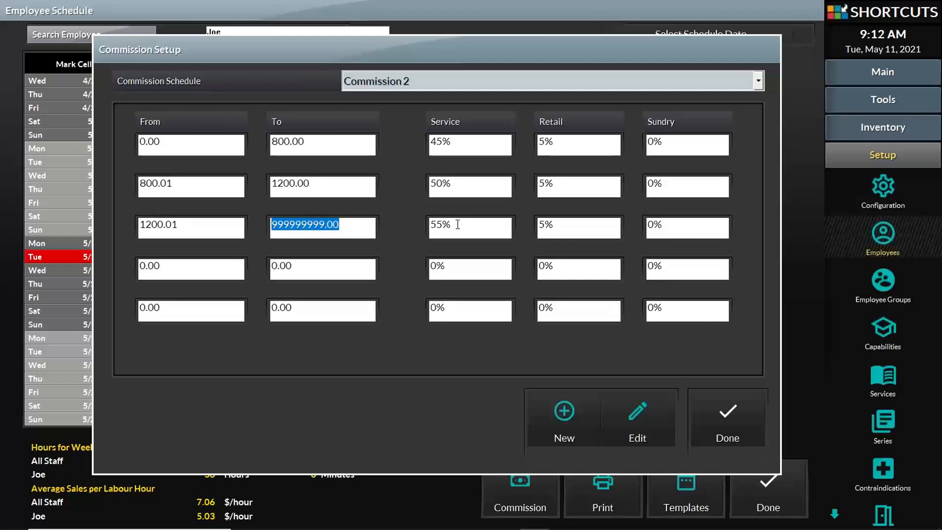
{"action": "key", "text": "Tab"}
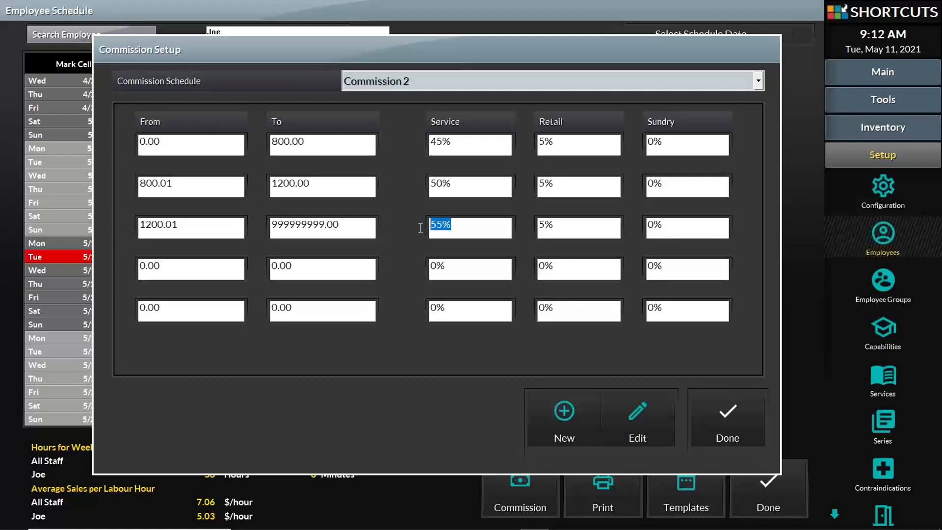
{"action": "key", "text": "Tab"}
{"action": "left_click_drag", "start_coordinate": [230, 223], "coordinate": [135, 224]}
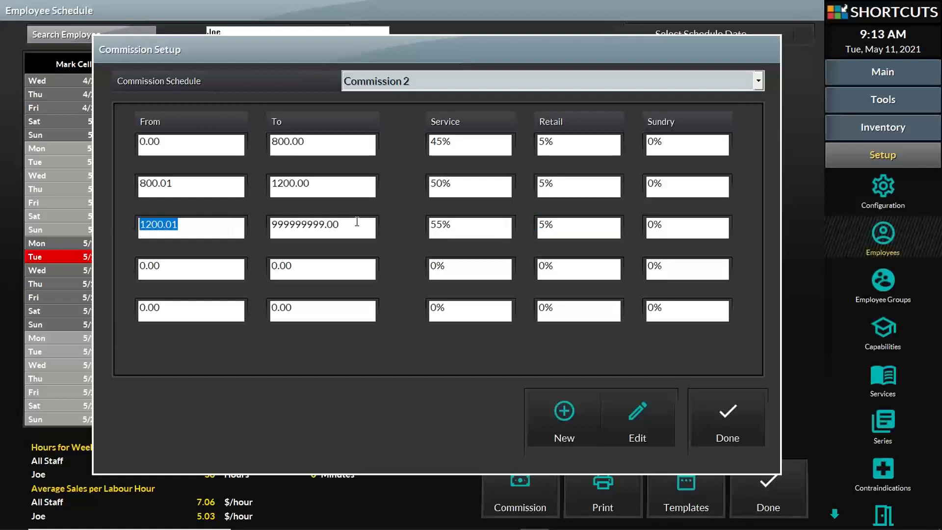
{"action": "left_click", "coordinate": [211, 229]}
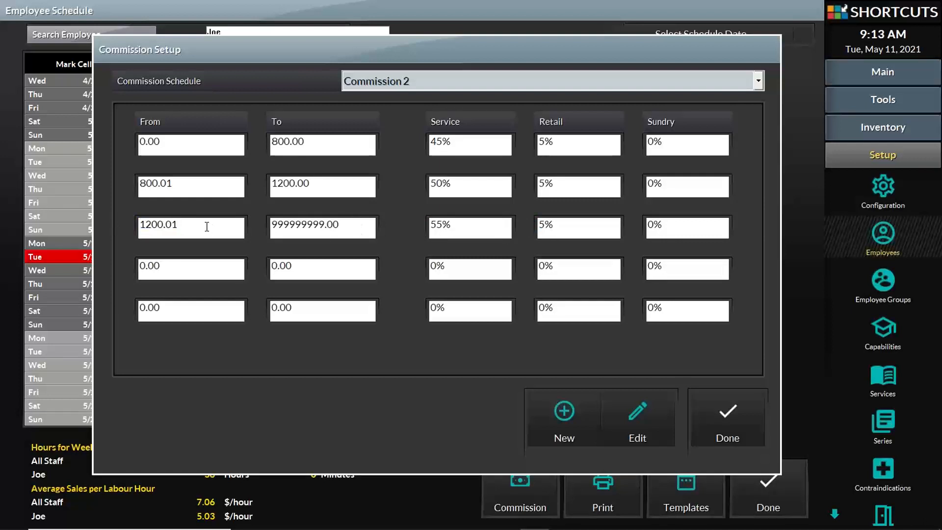
{"action": "left_click_drag", "start_coordinate": [204, 227], "coordinate": [122, 226]}
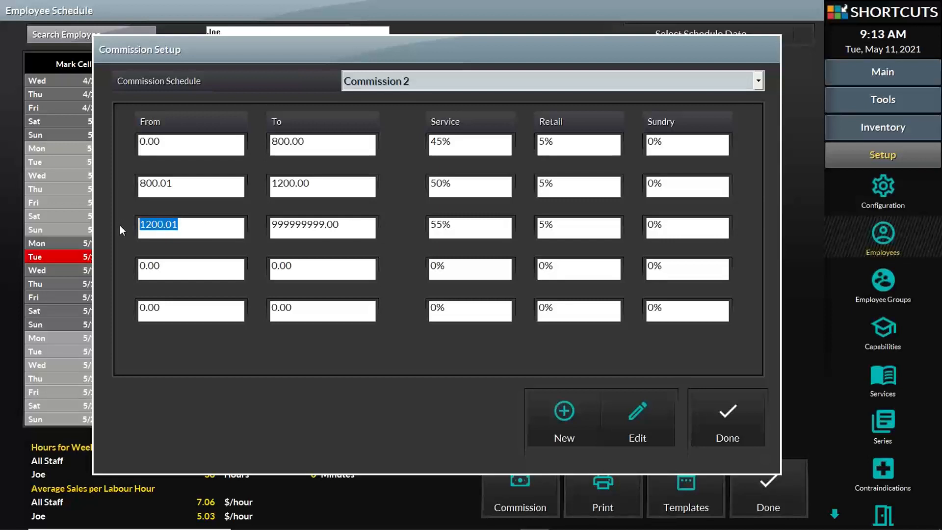
{"action": "left_click_drag", "start_coordinate": [483, 230], "coordinate": [415, 230]}
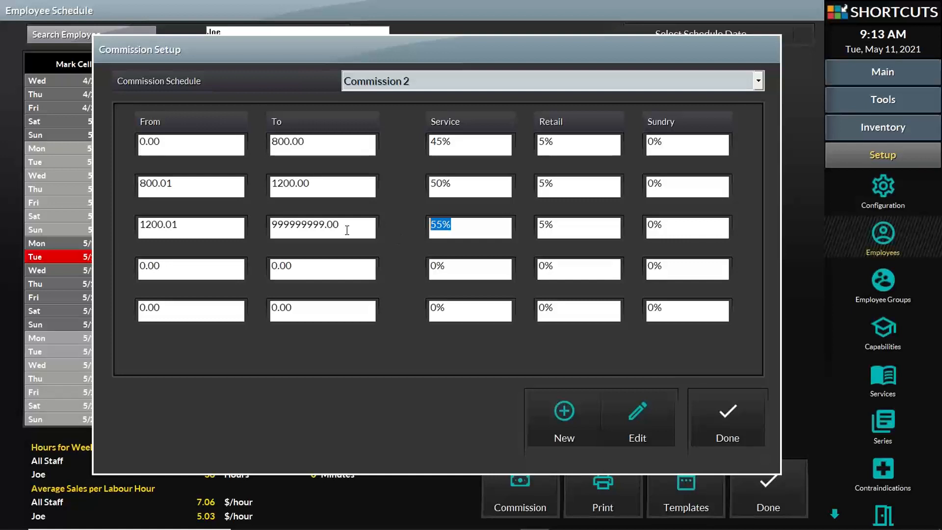
{"action": "left_click", "coordinate": [225, 228]}
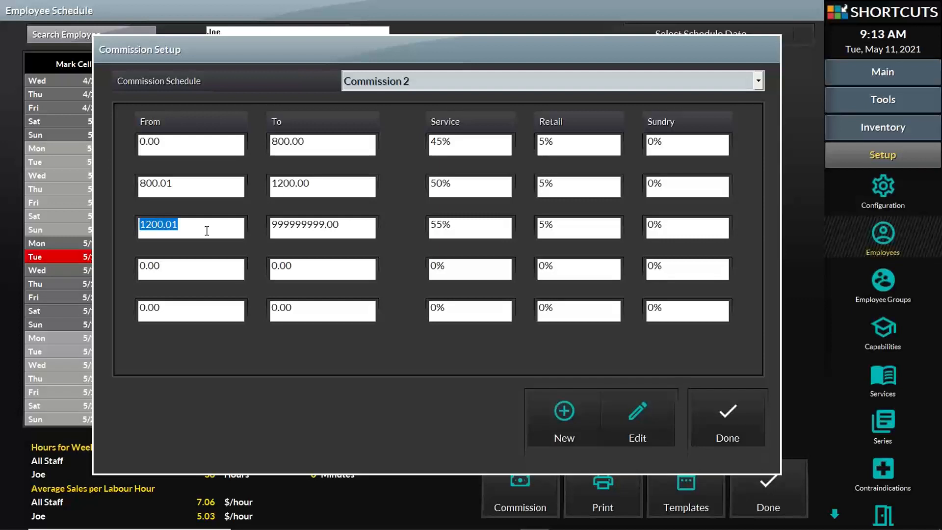
{"action": "left_click_drag", "start_coordinate": [207, 230], "coordinate": [139, 227]}
{"action": "left_click_drag", "start_coordinate": [465, 230], "coordinate": [421, 228]}
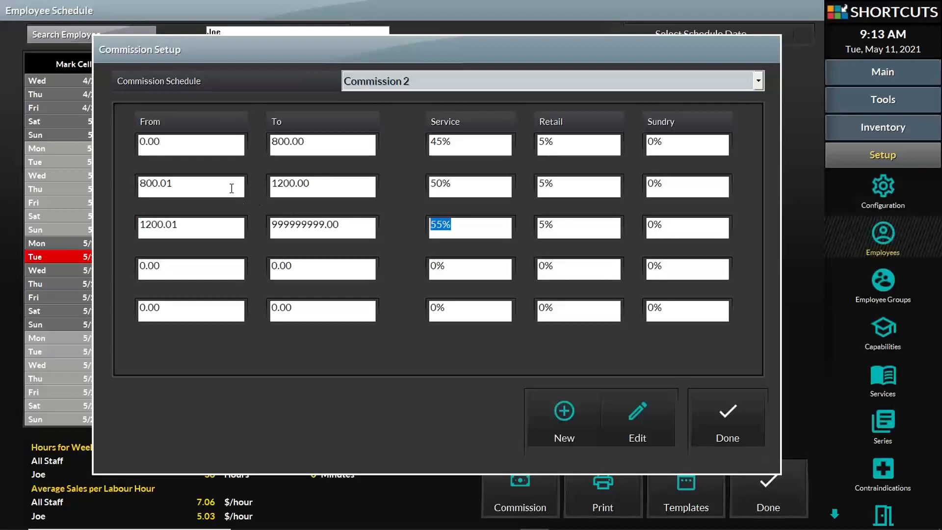
{"action": "left_click_drag", "start_coordinate": [461, 186], "coordinate": [419, 184]}
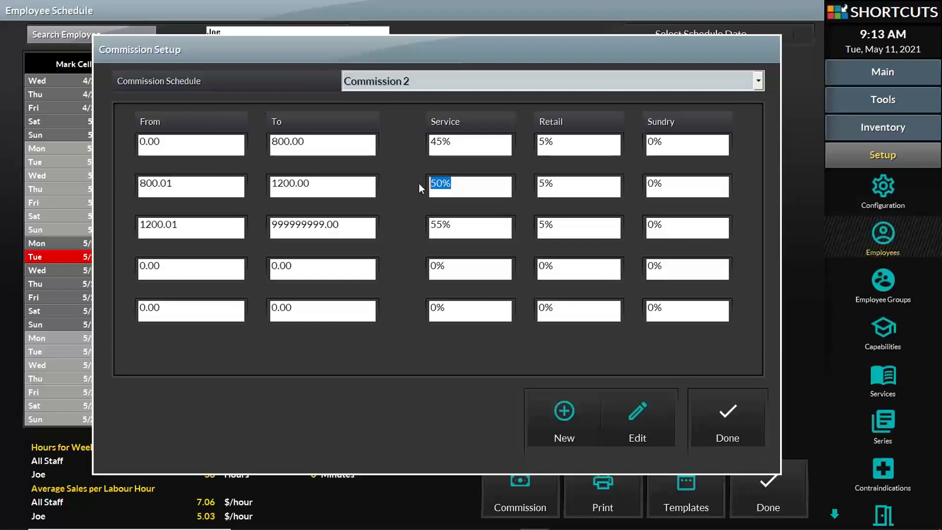
{"action": "left_click_drag", "start_coordinate": [325, 142], "coordinate": [271, 142]}
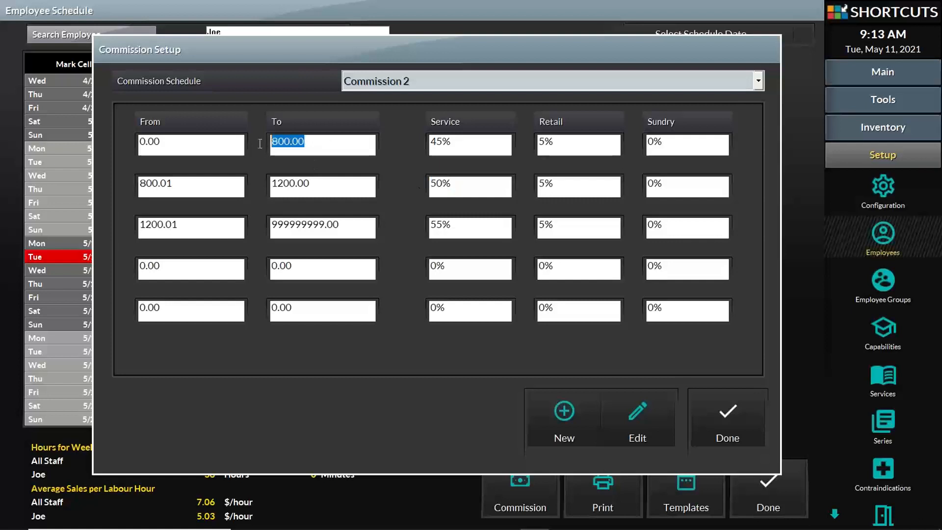
{"action": "left_click_drag", "start_coordinate": [479, 147], "coordinate": [420, 148]}
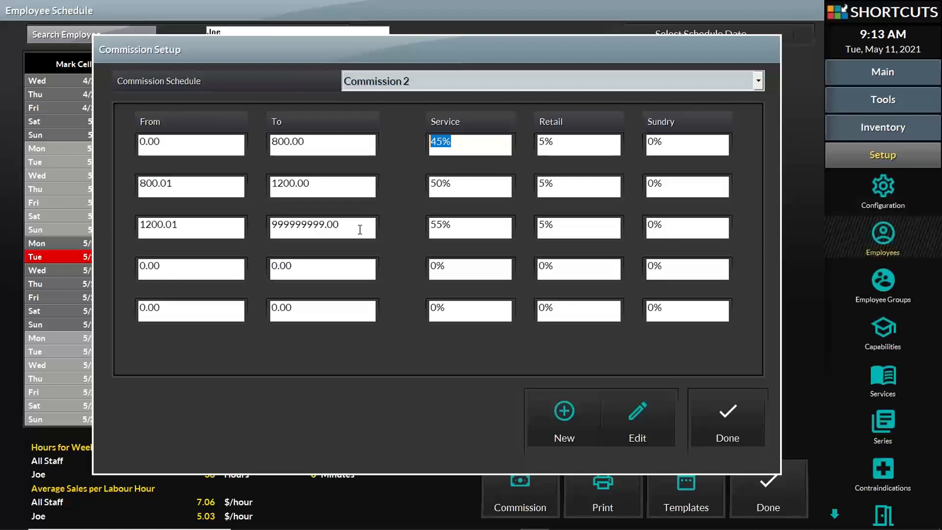
{"action": "left_click_drag", "start_coordinate": [360, 230], "coordinate": [268, 223]}
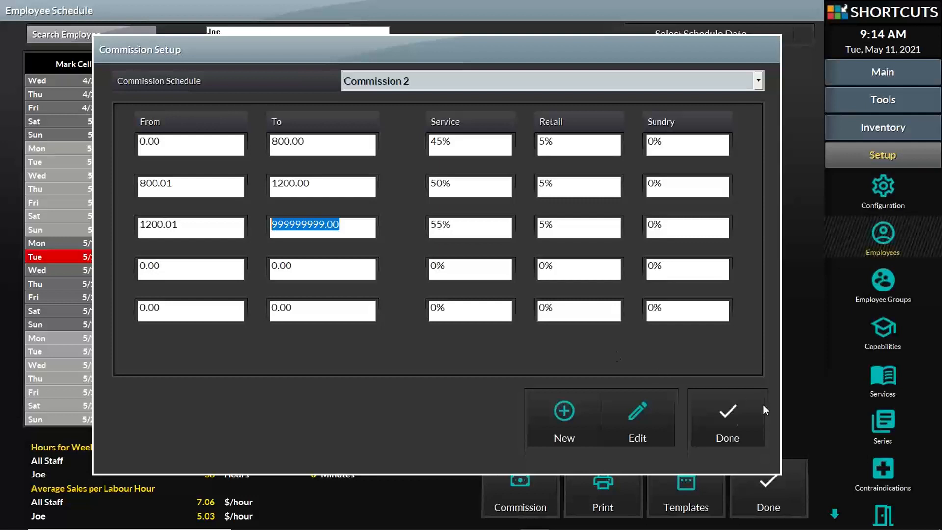
Step: Save the Commission 2 schedule and return to the employee's record to view the commission options in the pay details
{"action": "left_click", "coordinate": [735, 417]}
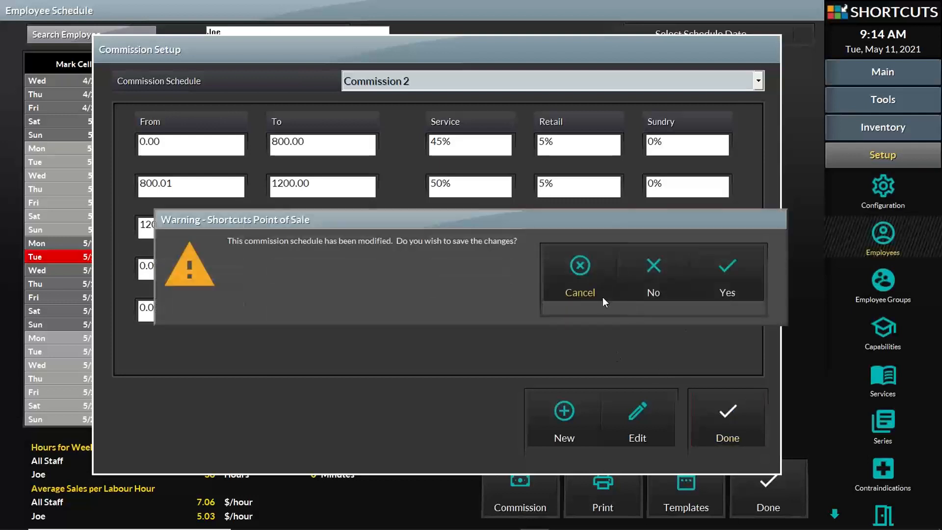
{"action": "left_click", "coordinate": [696, 273]}
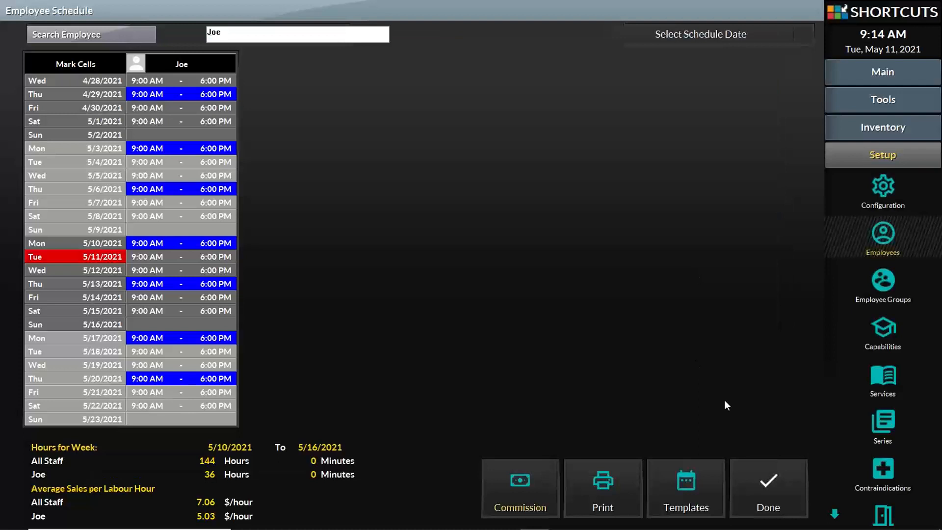
{"action": "left_click", "coordinate": [779, 493]}
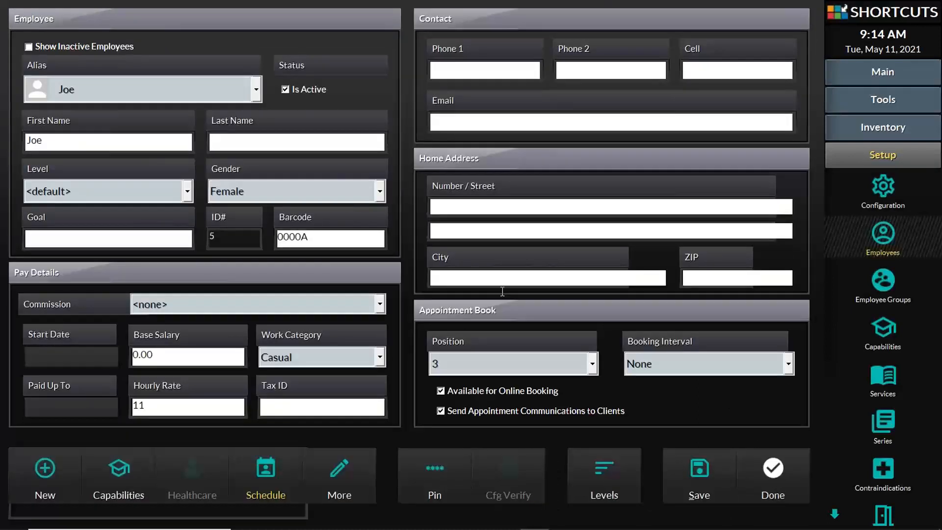
{"action": "left_click", "coordinate": [279, 303]}
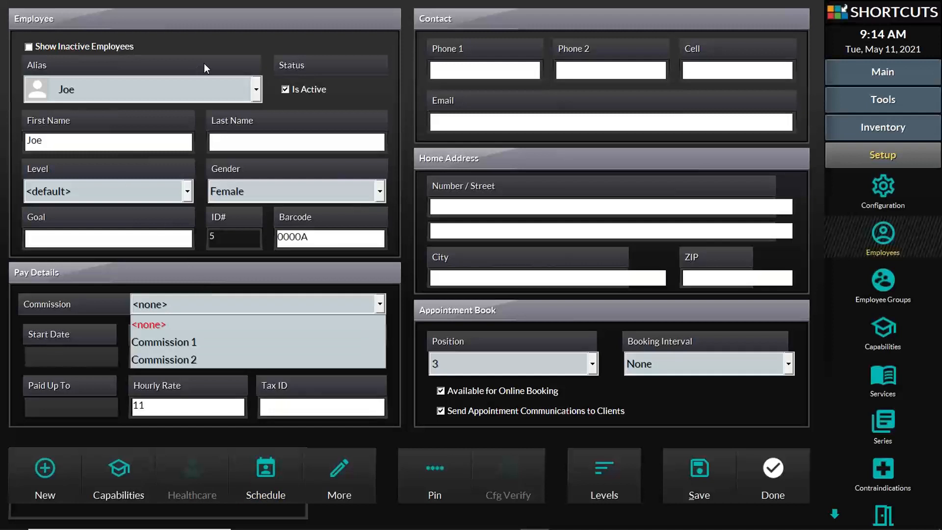
Step: Switch to the Senior Stylist's employee record, saving the changes made to the current employee
{"action": "left_click", "coordinate": [248, 96]}
{"action": "left_click", "coordinate": [248, 96]}
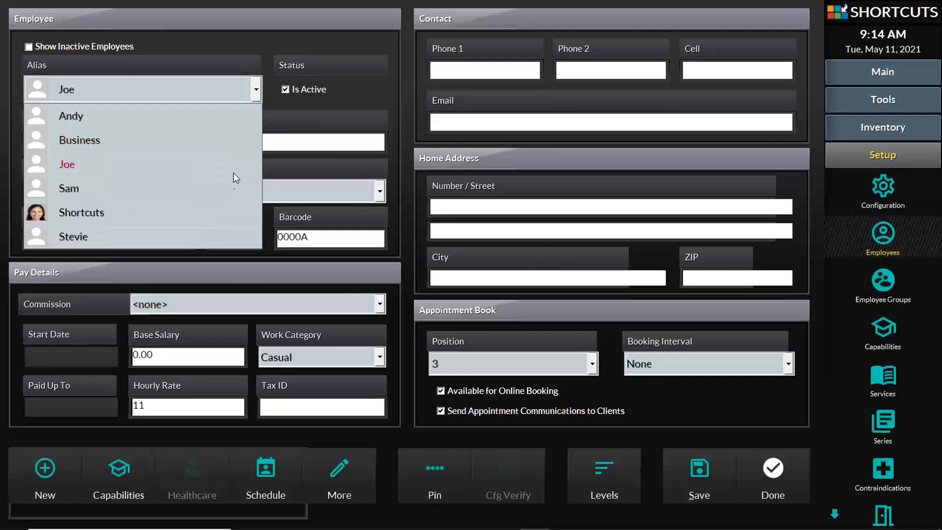
{"action": "left_click", "coordinate": [232, 185]}
{"action": "left_click", "coordinate": [615, 289]}
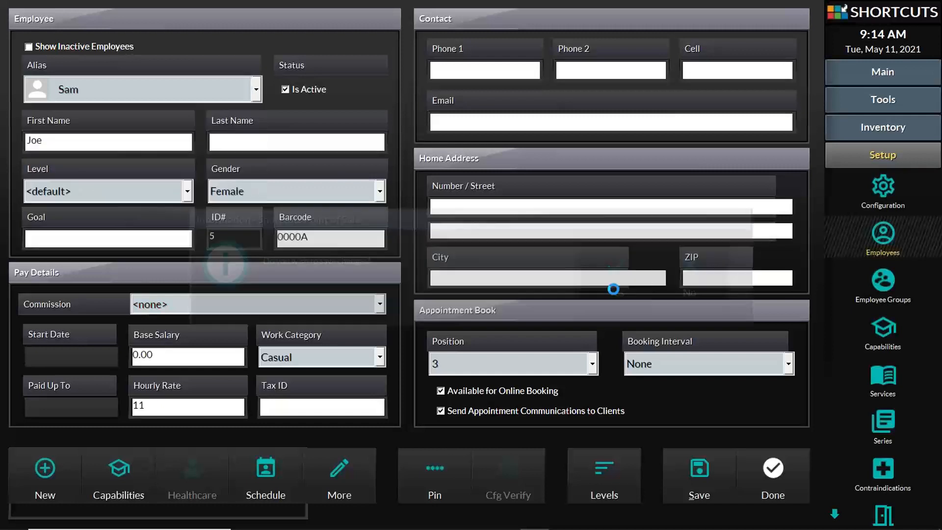
Step: Assign Commission 1 to the Senior Stylist in the pay details and save the record
{"action": "left_click", "coordinate": [262, 299]}
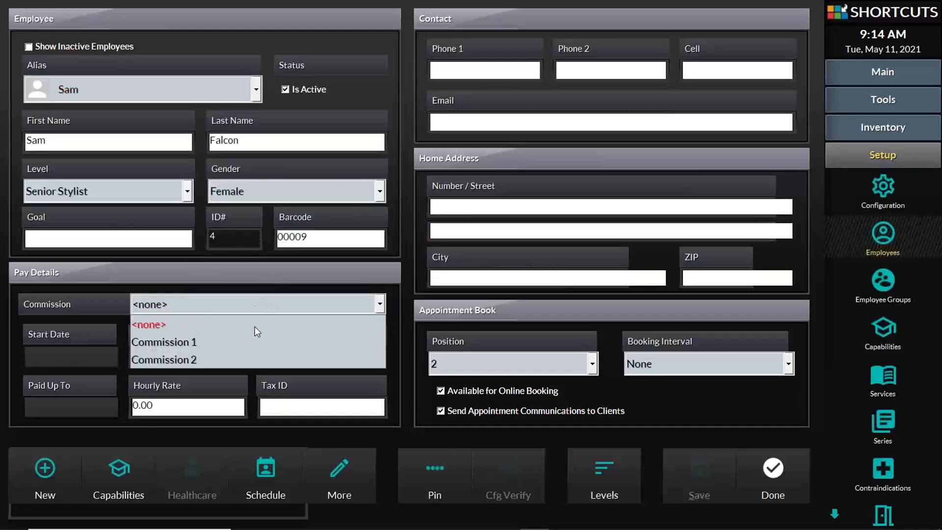
{"action": "left_click", "coordinate": [255, 342]}
{"action": "left_click", "coordinate": [726, 492]}
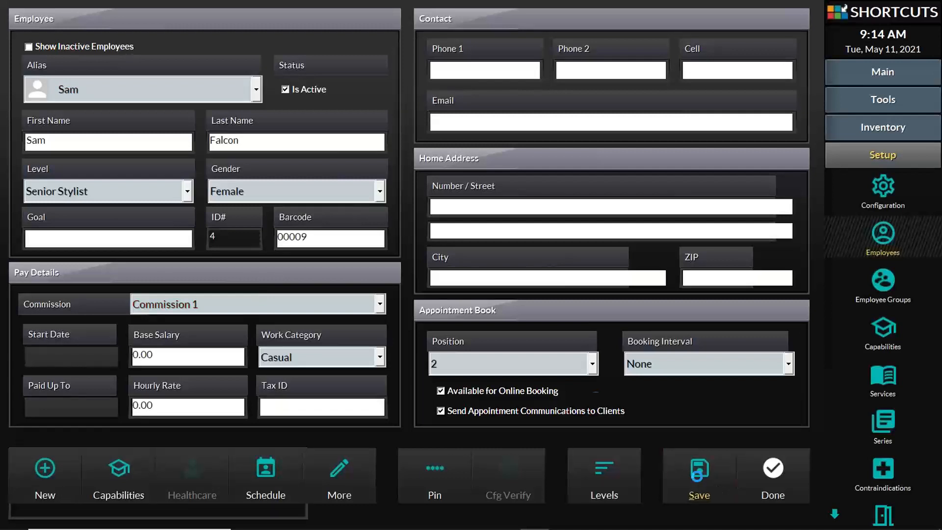
Step: Assign Commission 2 to the last employee in the alias list, save the record and close the employee setup
{"action": "left_click", "coordinate": [206, 95]}
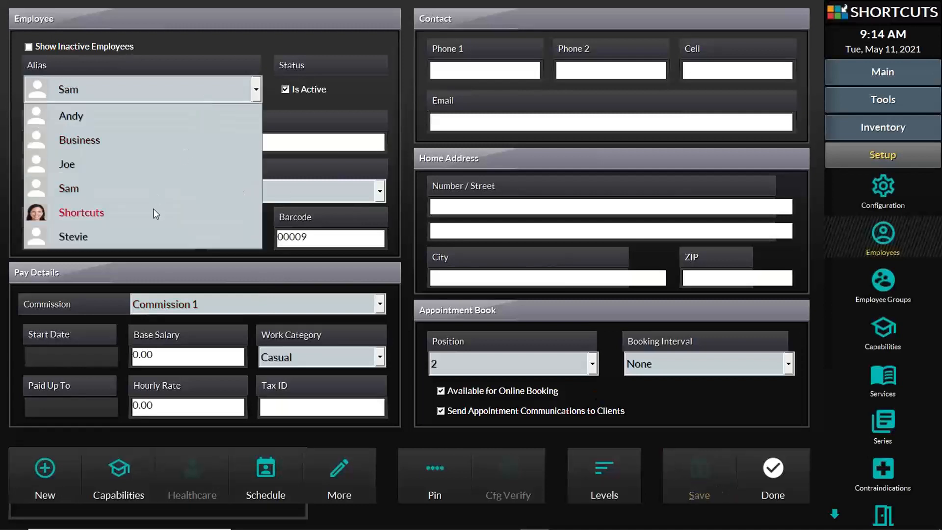
{"action": "left_click", "coordinate": [151, 233]}
{"action": "left_click", "coordinate": [218, 305]}
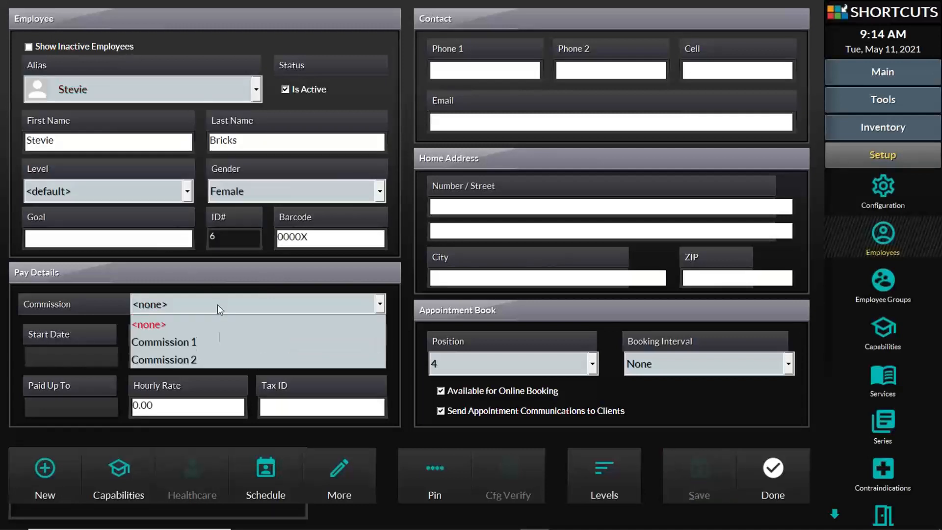
{"action": "left_click", "coordinate": [223, 361]}
{"action": "left_click", "coordinate": [700, 483]}
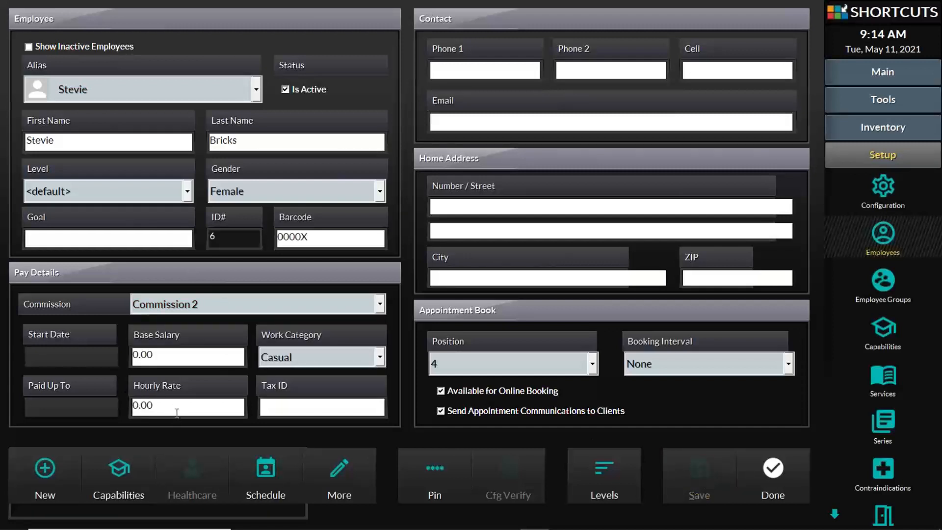
{"action": "left_click_drag", "start_coordinate": [176, 410], "coordinate": [125, 404]}
{"action": "left_click", "coordinate": [768, 478]}
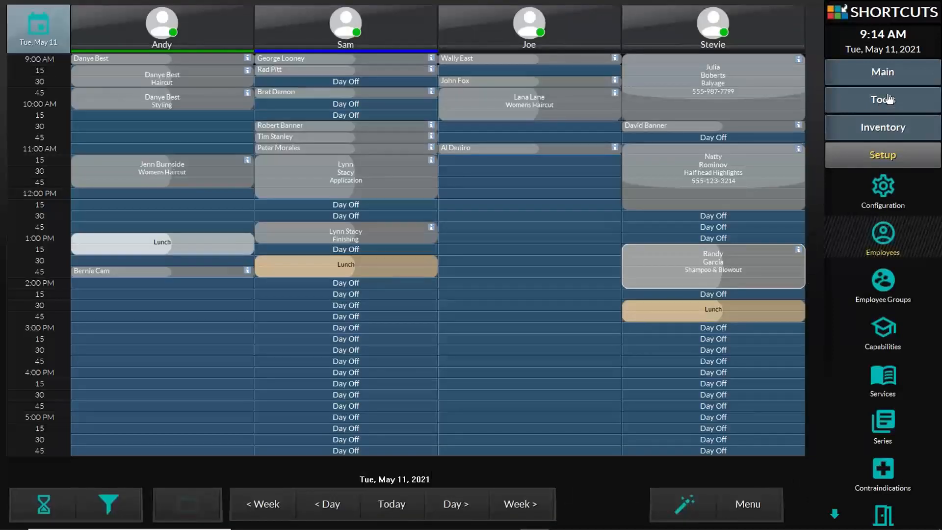
Step: Go to the reports and expand the Employees report category
{"action": "left_click", "coordinate": [913, 101]}
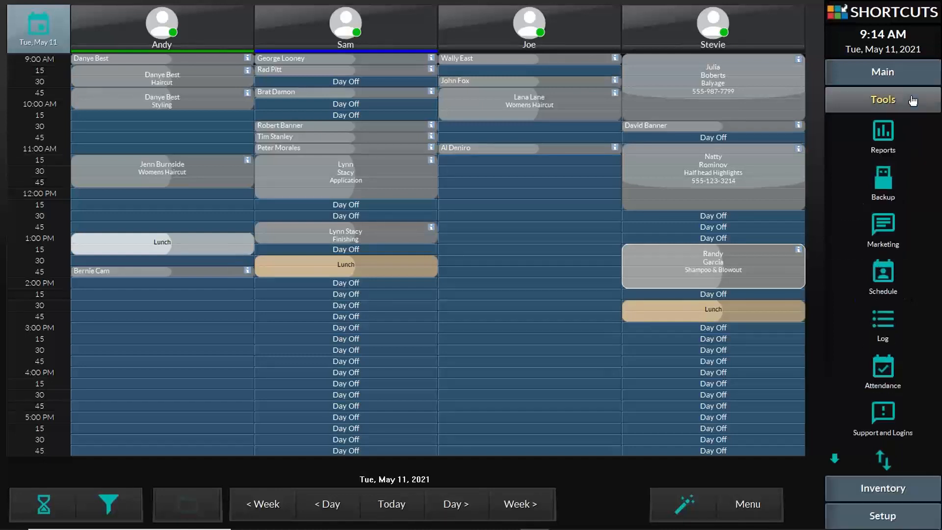
{"action": "left_click", "coordinate": [882, 130]}
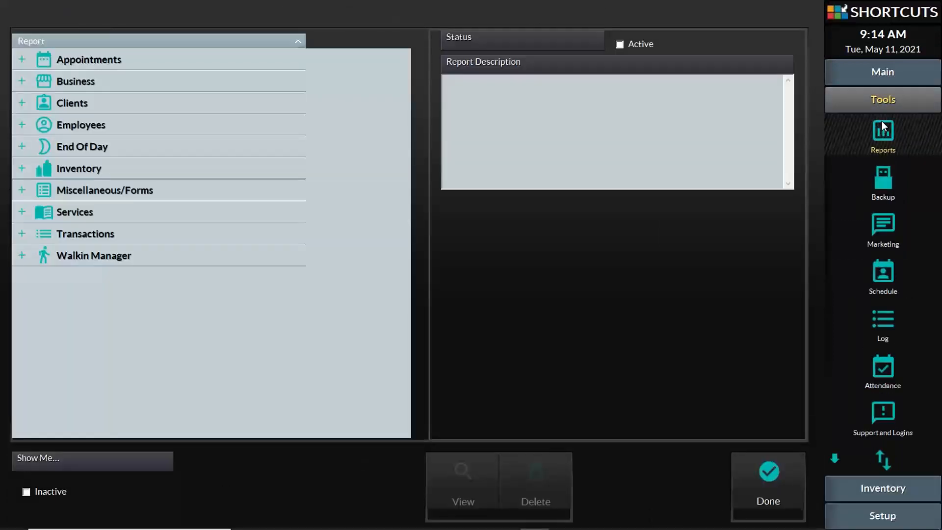
{"action": "left_click", "coordinate": [22, 126]}
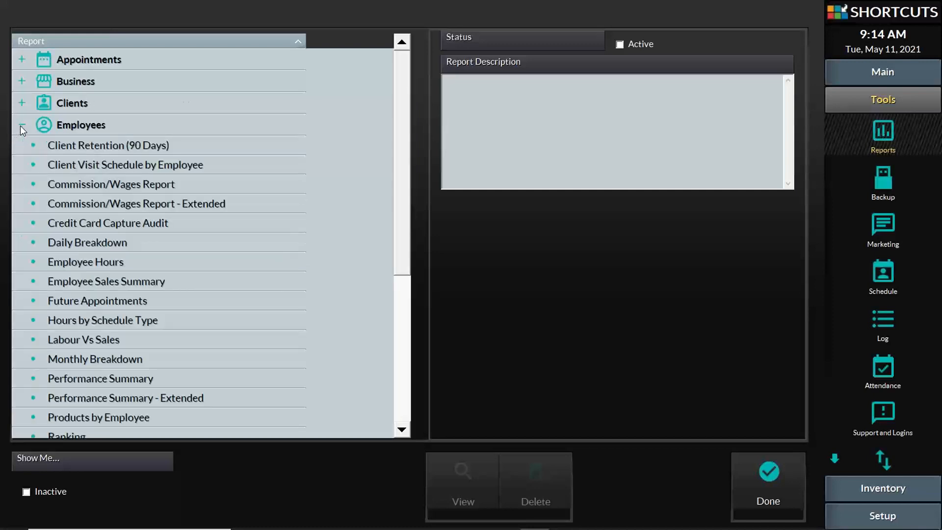
Step: Run the Commission/Wages Report for the current day, Tuesday, May 11, 2021, for all employees
{"action": "left_click", "coordinate": [125, 185]}
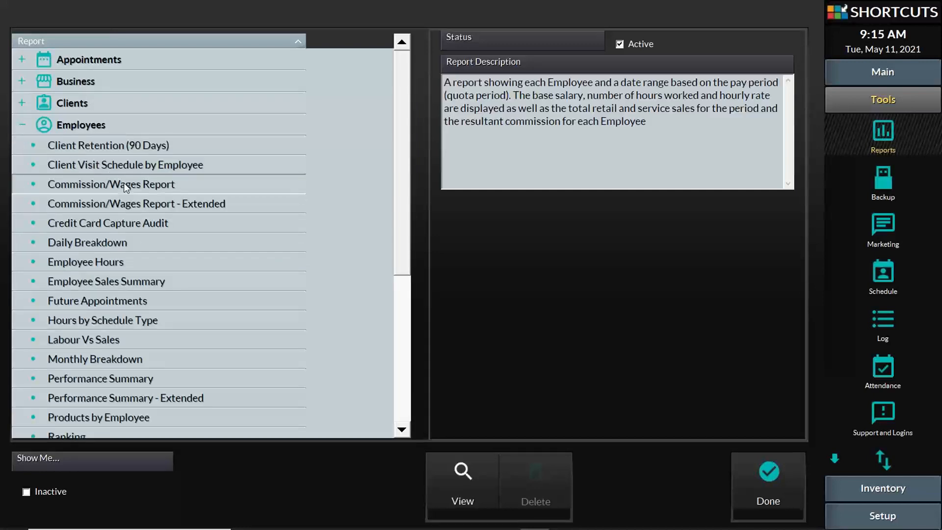
{"action": "left_click", "coordinate": [470, 472]}
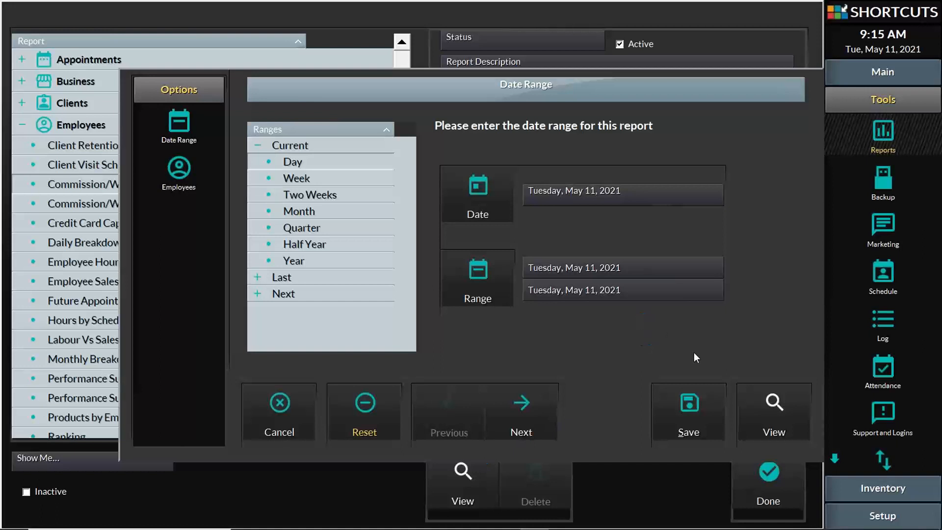
{"action": "left_click", "coordinate": [773, 403]}
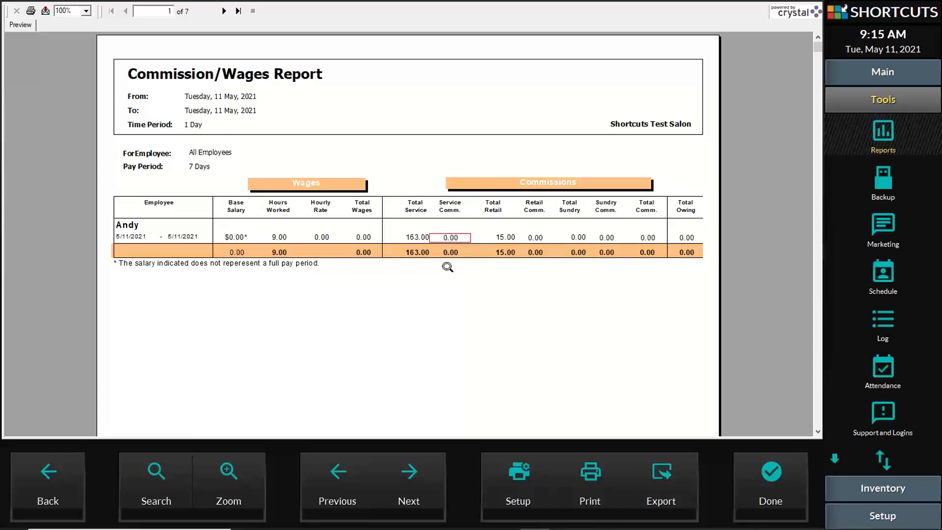
Step: Page through the Commission/Wages Report to check each employee's wages and commissions up to page 6, and close the report
{"action": "left_click", "coordinate": [417, 481]}
{"action": "left_click", "coordinate": [417, 481]}
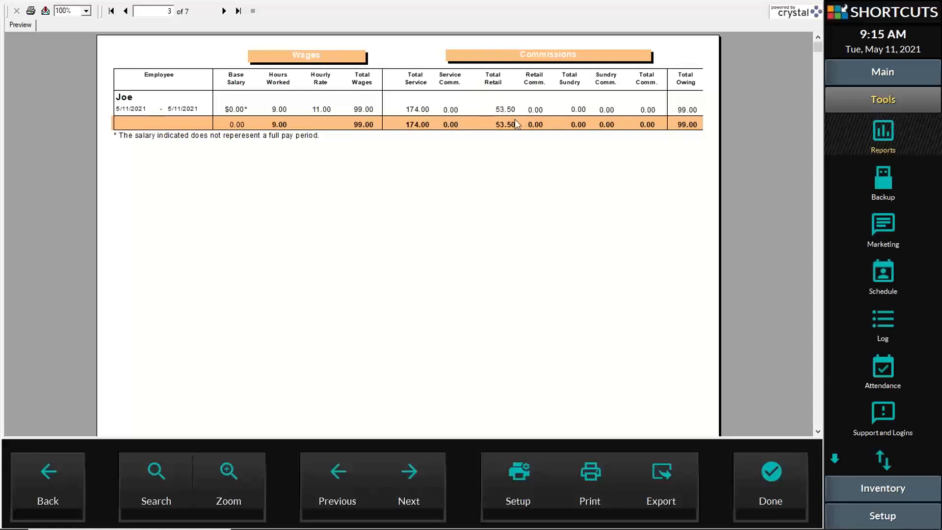
{"action": "left_click", "coordinate": [415, 473]}
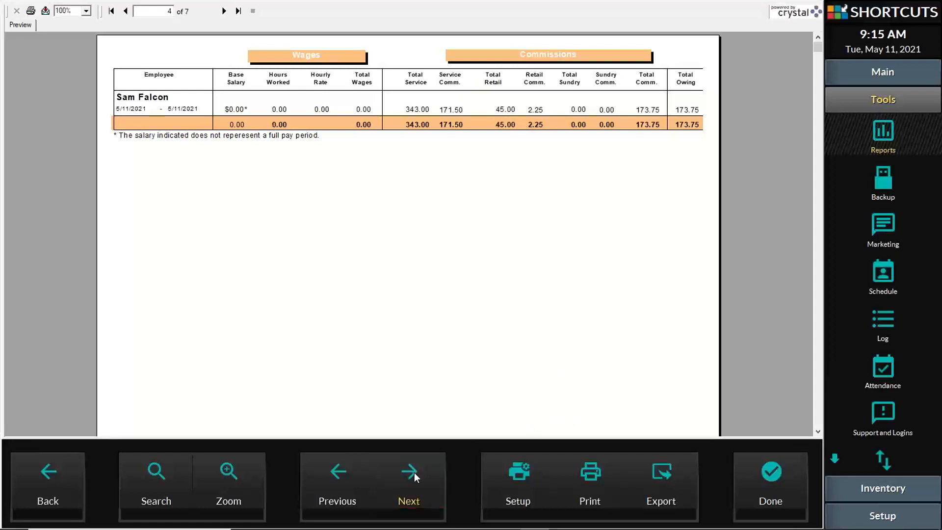
{"action": "left_click", "coordinate": [414, 473]}
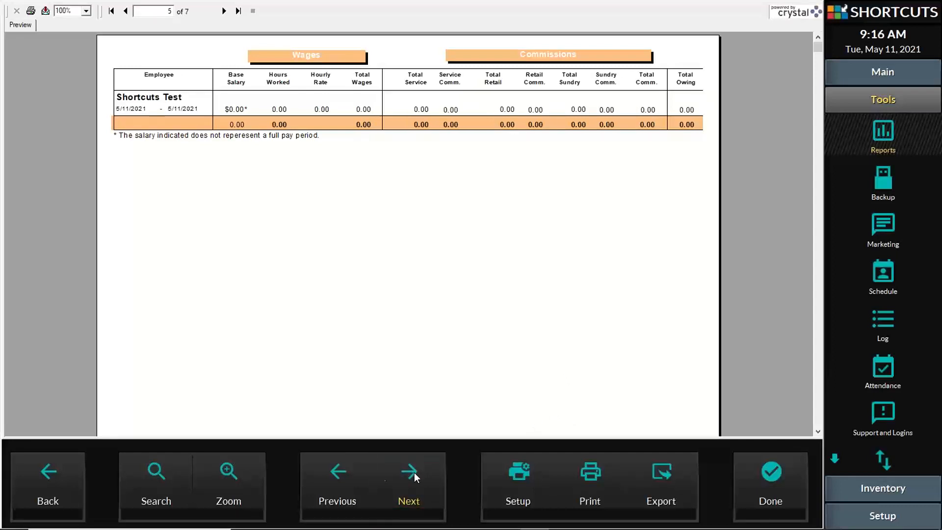
{"action": "left_click", "coordinate": [429, 490]}
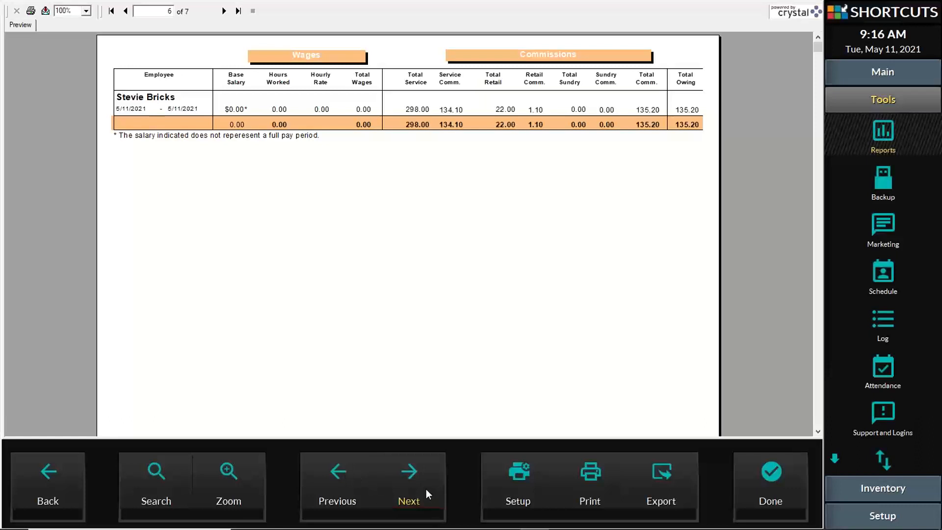
{"action": "left_click", "coordinate": [784, 469]}
{"action": "left_click", "coordinate": [780, 474]}
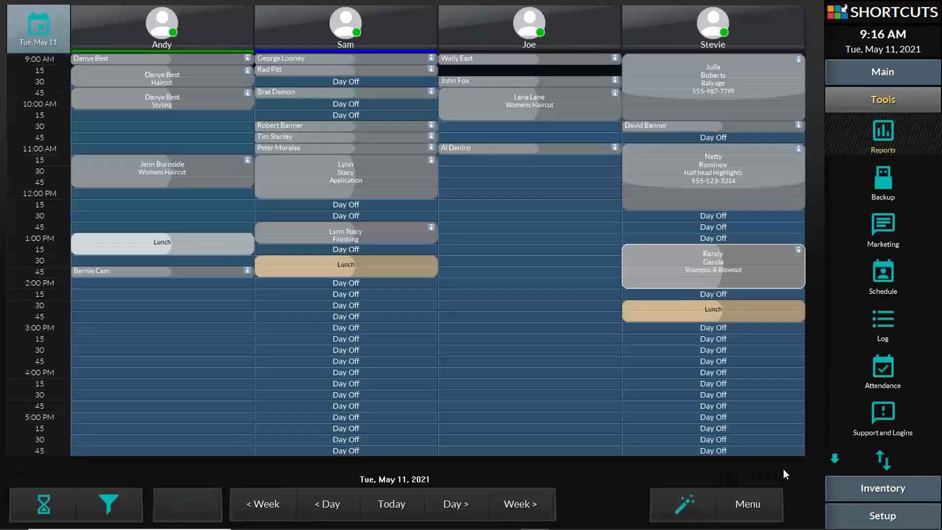
Step: Switch to the PowerPoint presentation, start the slide show from the Live Demo slide and advance through the reasons to use Extended Commissions
{"action": "mouse_move", "coordinate": [309, 524]}
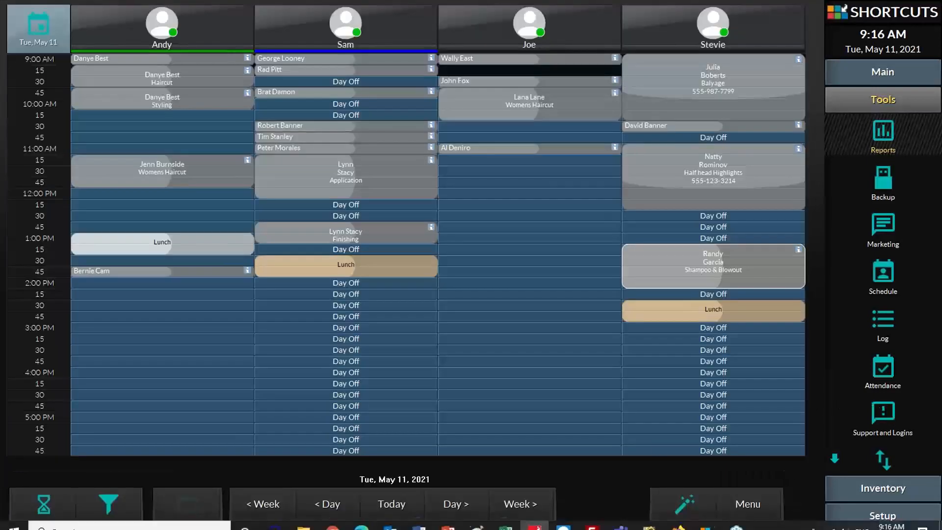
{"action": "left_click", "coordinate": [448, 508]}
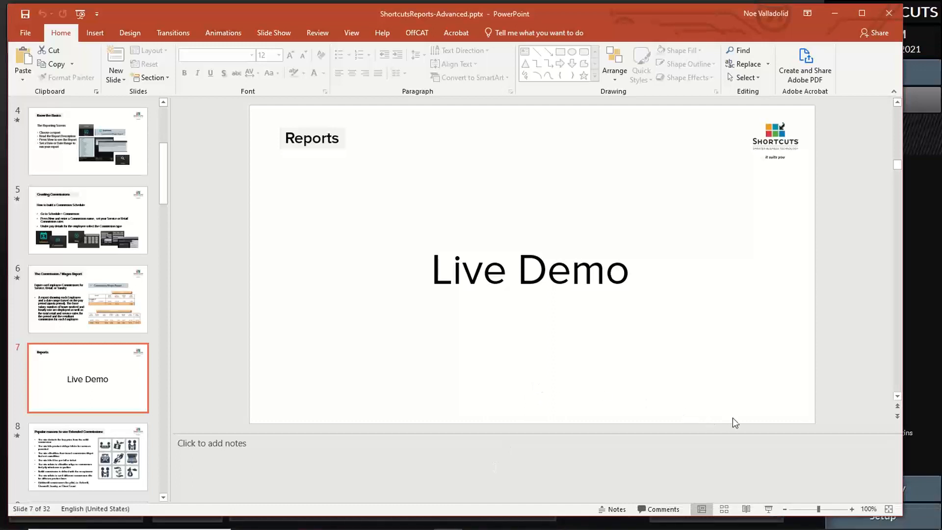
{"action": "left_click", "coordinate": [770, 511]}
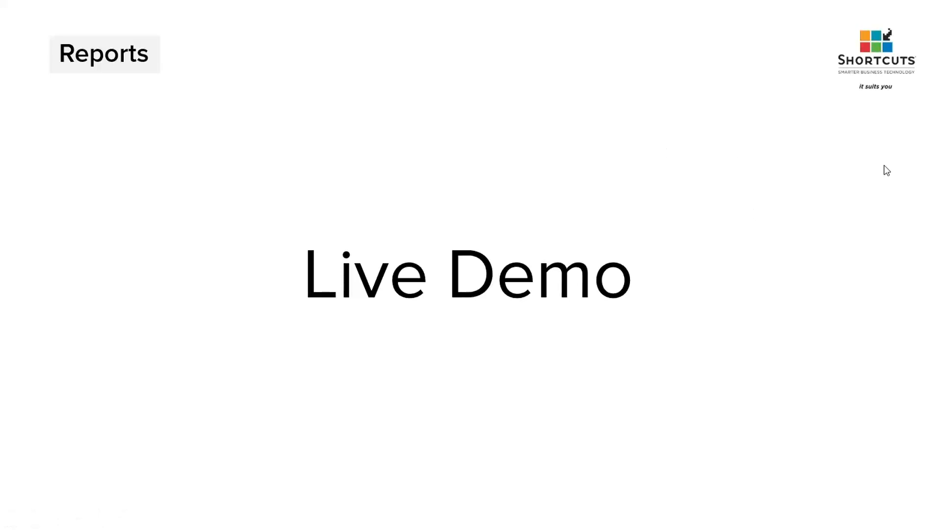
{"action": "left_click", "coordinate": [516, 232]}
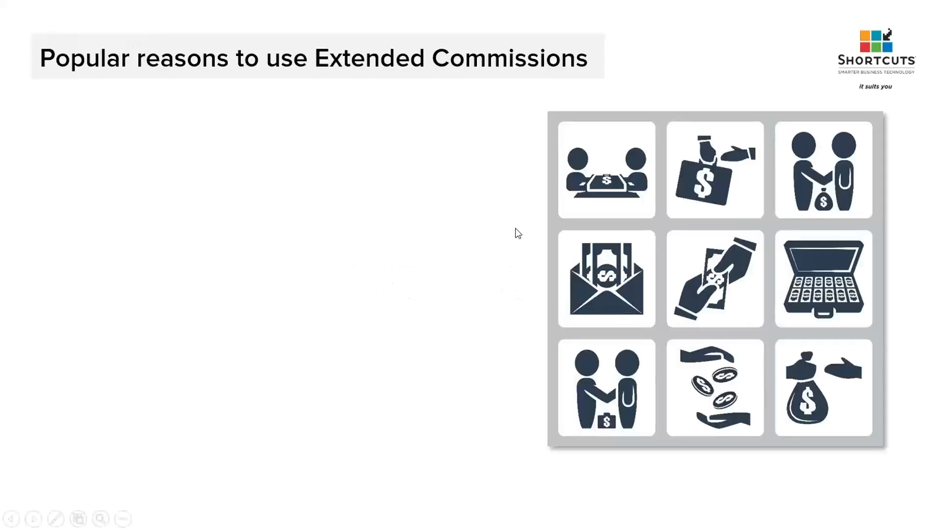
{"action": "left_click", "coordinate": [349, 214]}
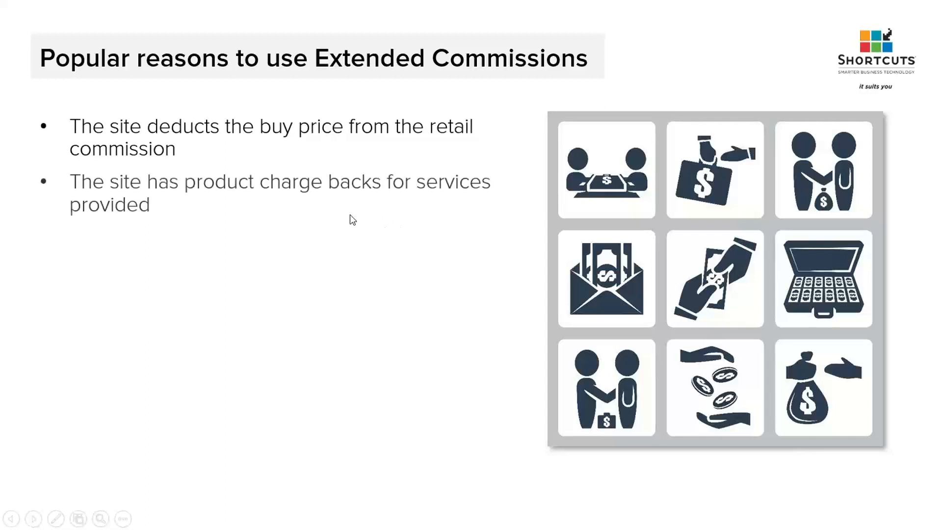
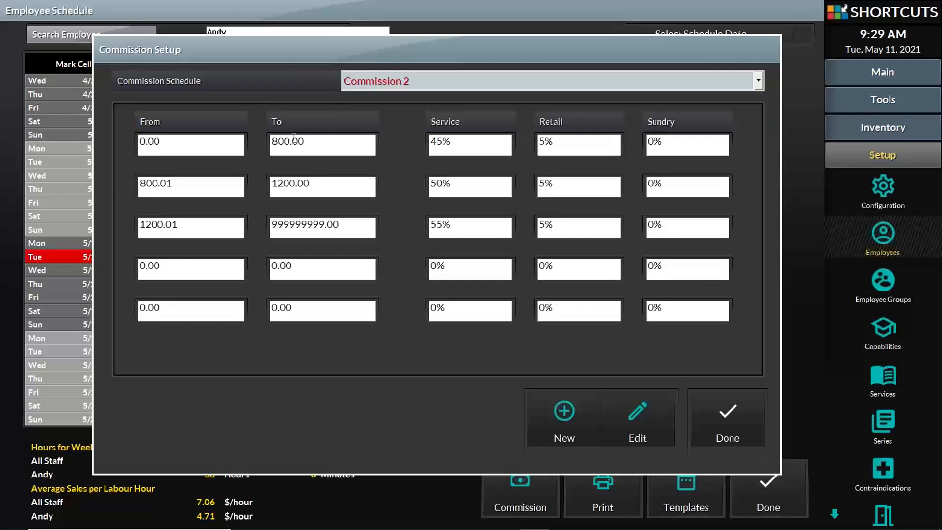
Step: Compare the Commission 1 and Commission 2 schedules in the commission setup, and close the setup and the employee schedule
{"action": "left_click_drag", "start_coordinate": [312, 143], "coordinate": [271, 143]}
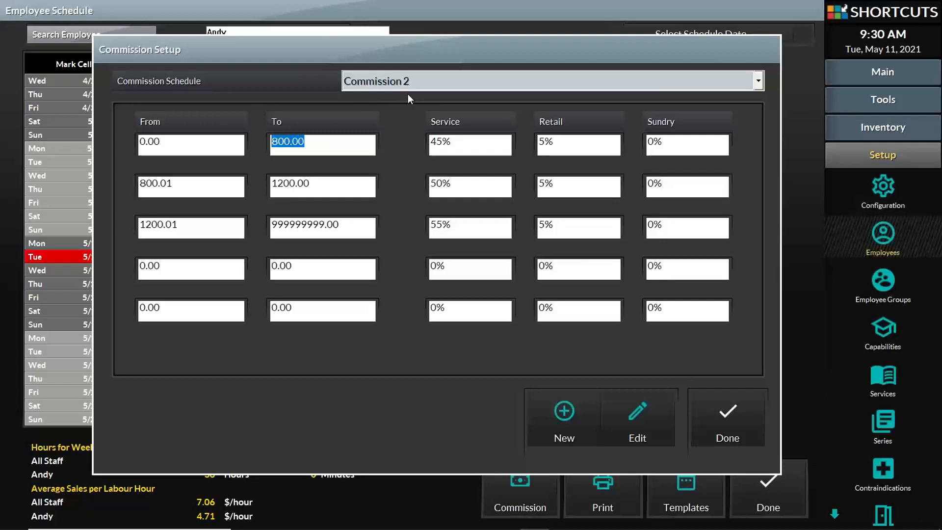
{"action": "left_click", "coordinate": [442, 84]}
{"action": "left_click", "coordinate": [437, 96]}
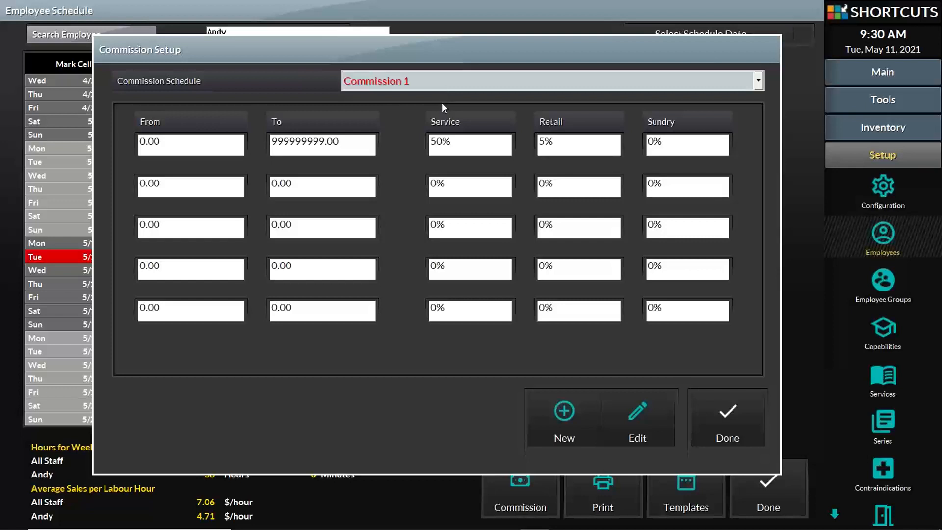
{"action": "left_click", "coordinate": [477, 80]}
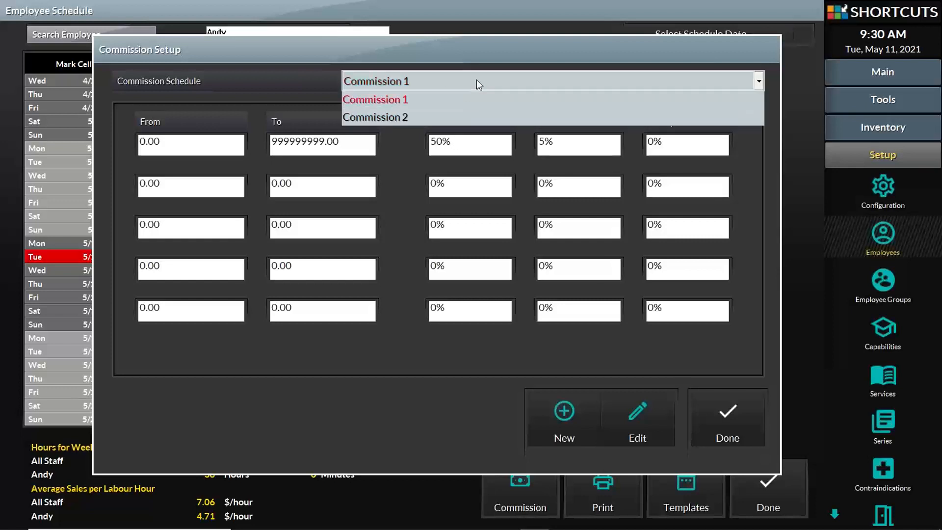
{"action": "left_click", "coordinate": [470, 119]}
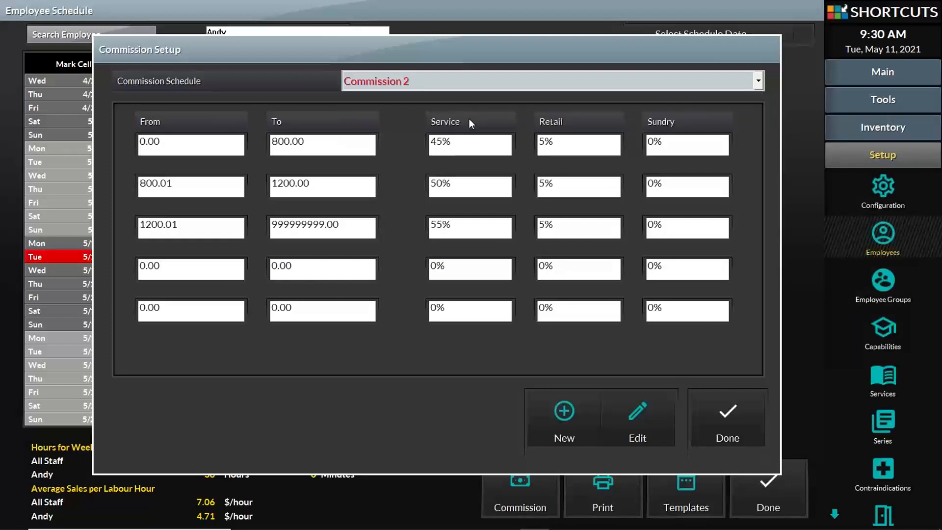
{"action": "left_click", "coordinate": [724, 407]}
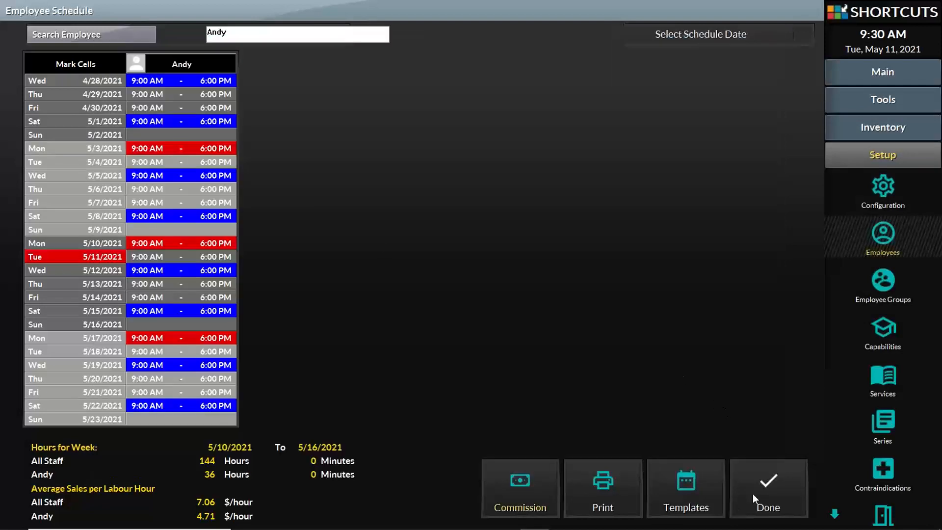
{"action": "left_click", "coordinate": [754, 491]}
Step: Switch to the Shortcuts Commissions program and position its Commissions Report Setup window over the employee record
{"action": "mouse_move", "coordinate": [713, 528]}
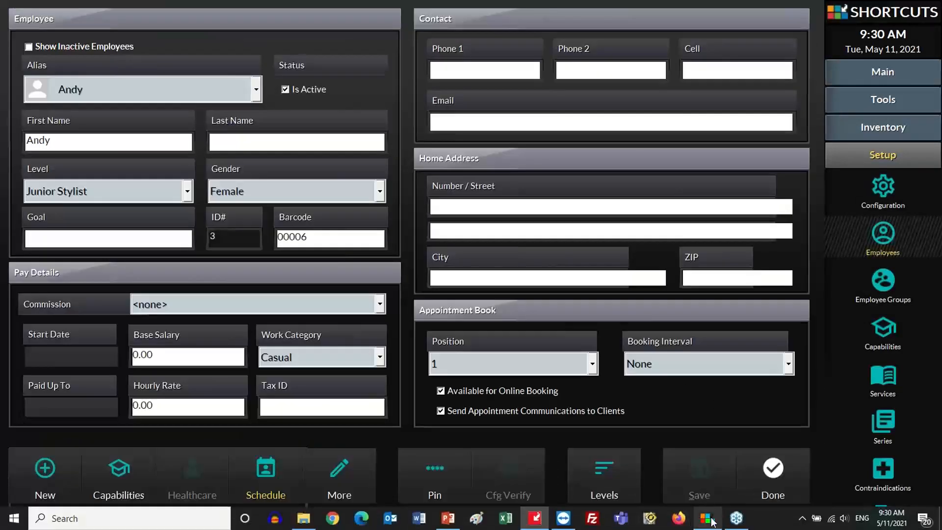
{"action": "left_click", "coordinate": [718, 484]}
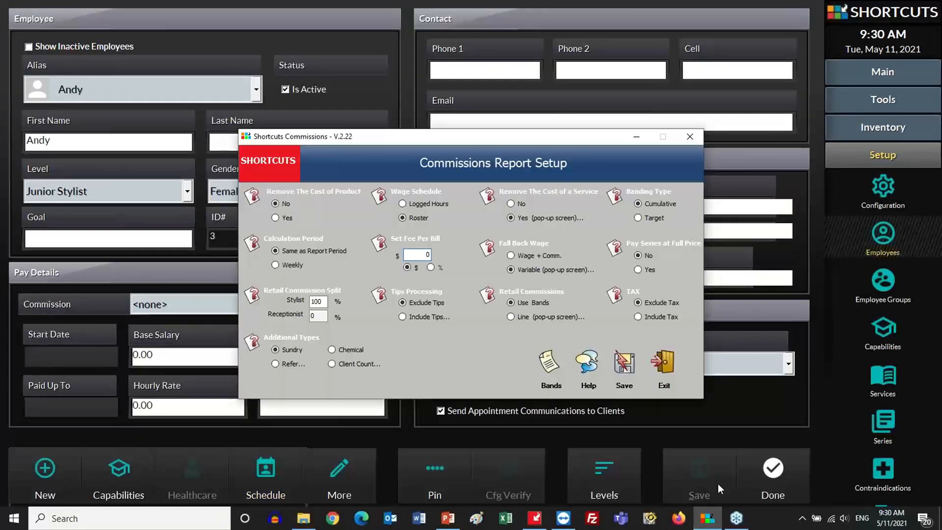
{"action": "left_click_drag", "start_coordinate": [567, 139], "coordinate": [496, 157]}
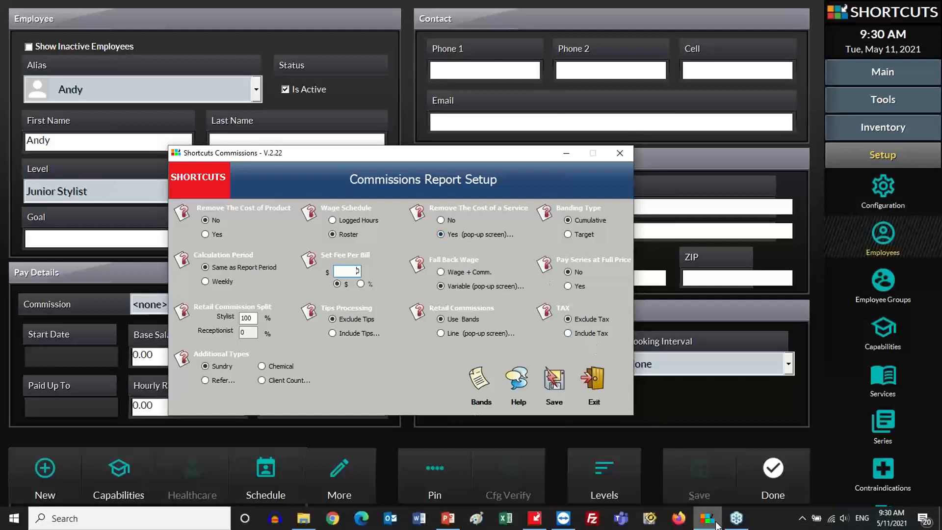
{"action": "mouse_move", "coordinate": [715, 523]}
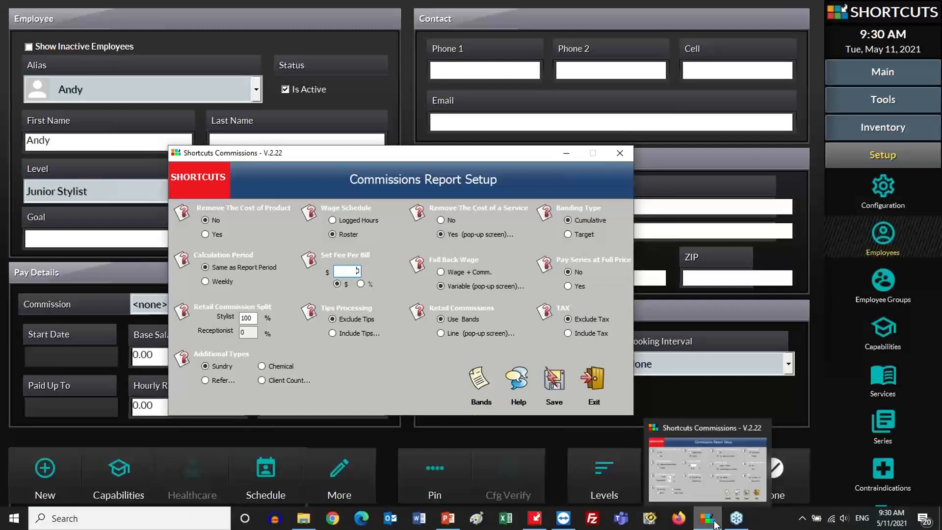
{"action": "left_click_drag", "start_coordinate": [373, 148], "coordinate": [385, 146]}
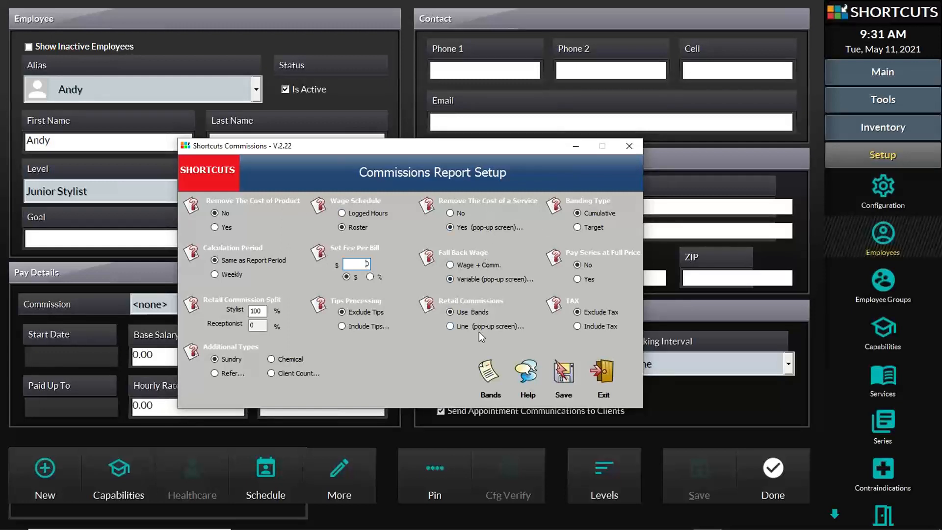
Step: In the bands for the Commission 2 structure, start service band 2 at 800 and set band 1's commission to 45%
{"action": "left_click", "coordinate": [490, 374]}
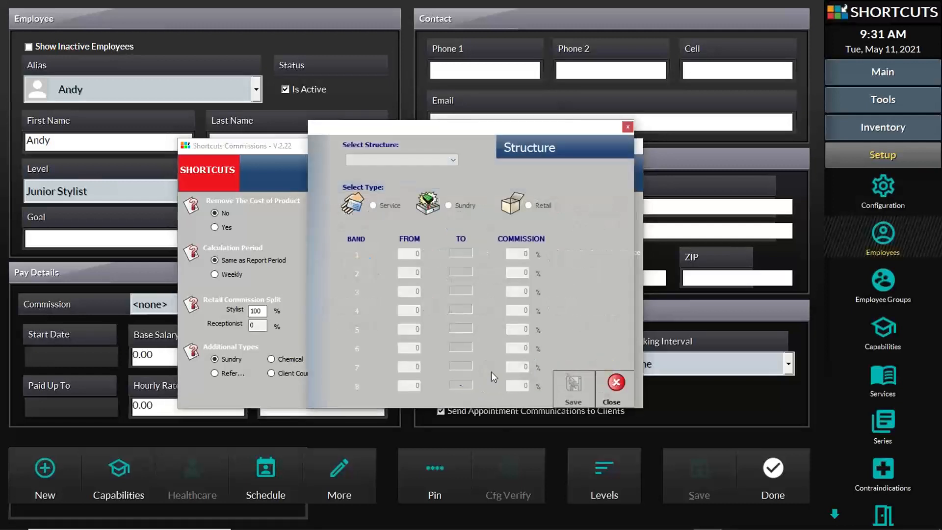
{"action": "left_click", "coordinate": [450, 159]}
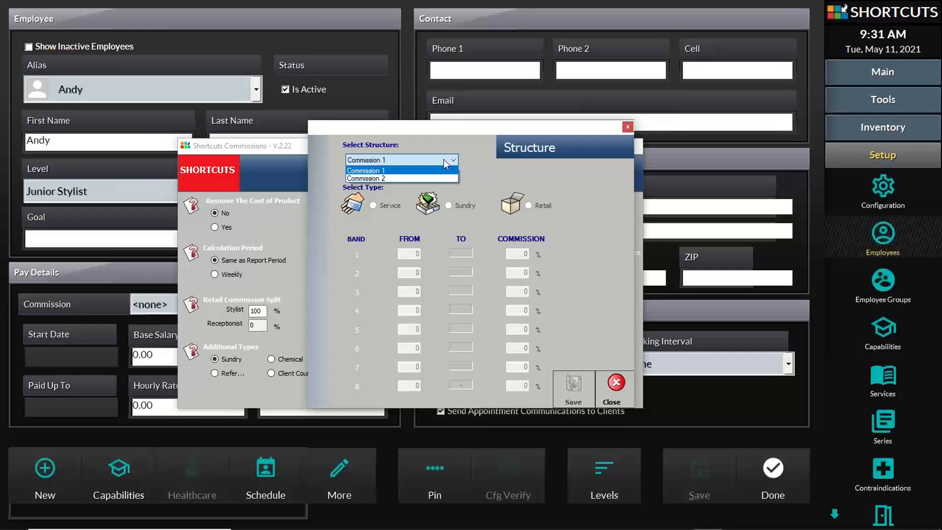
{"action": "left_click", "coordinate": [429, 179]}
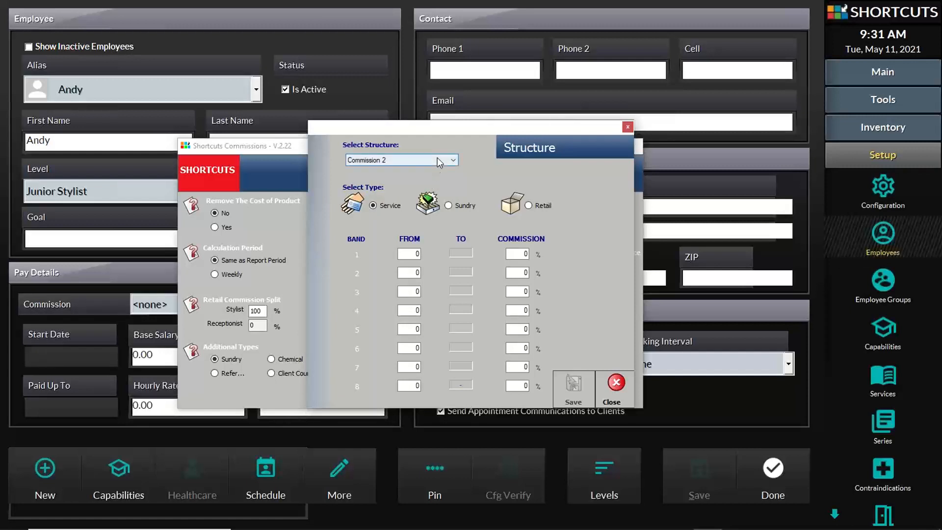
{"action": "left_click", "coordinate": [415, 271]}
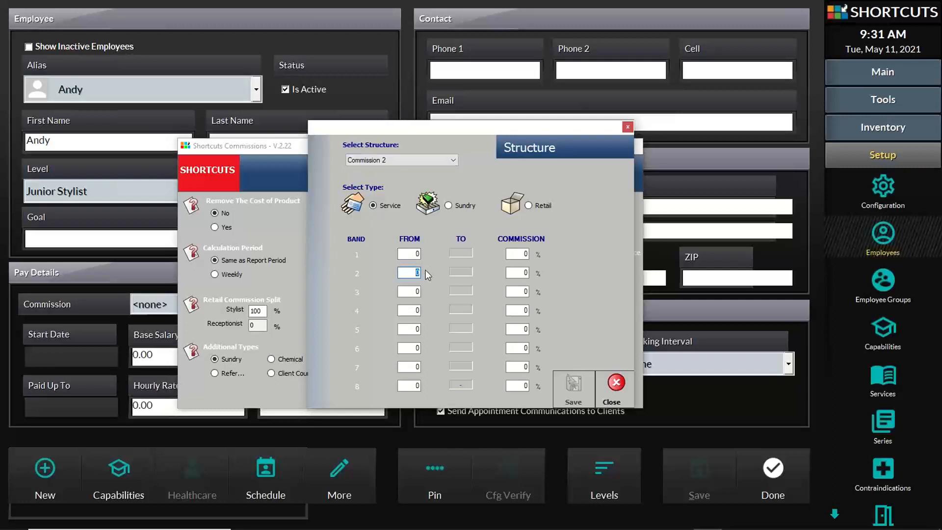
{"action": "type", "text": "800"}
{"action": "left_click", "coordinate": [520, 253]}
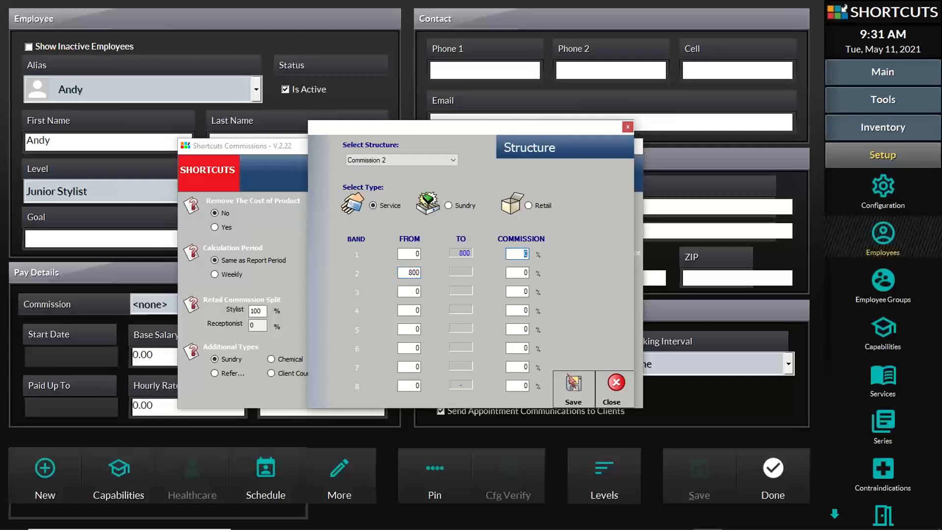
{"action": "type", "text": "45"}
Step: Start service band 3 at 1200 and set band 2's commission to 50%
{"action": "left_click", "coordinate": [412, 291]}
{"action": "type", "text": "1200"}
{"action": "left_click", "coordinate": [523, 273]}
{"action": "type", "text": "50"}
Step: Start service band 4 at 999999, set band 3's commission to 55% and save the service bands
{"action": "left_click", "coordinate": [418, 311]}
{"action": "double_click", "coordinate": [418, 310]}
{"action": "type", "text": "999999"}
{"action": "double_click", "coordinate": [519, 291]}
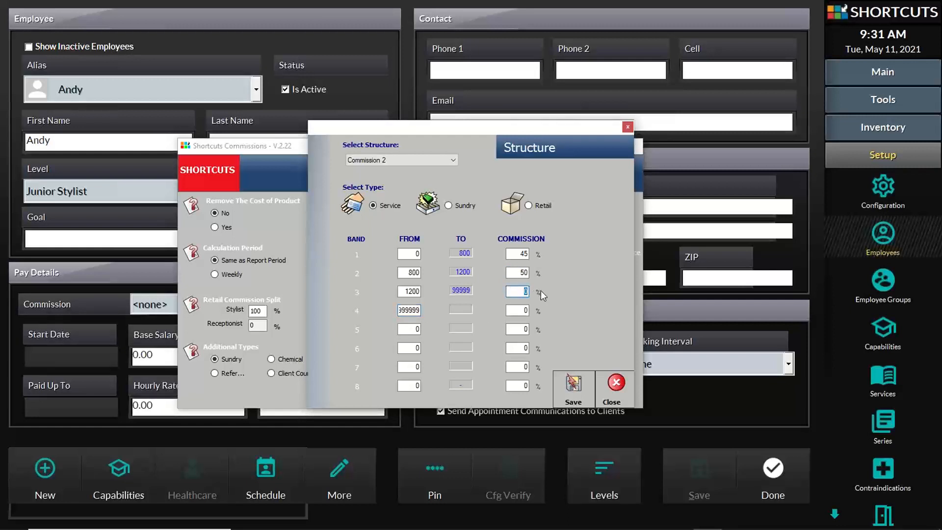
{"action": "type", "text": "55"}
{"action": "left_click", "coordinate": [572, 384]}
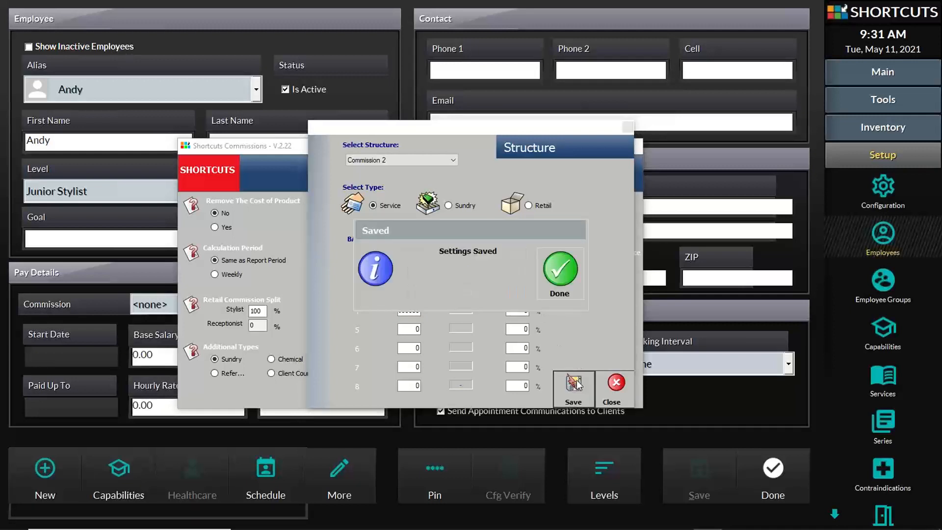
{"action": "left_click", "coordinate": [559, 292]}
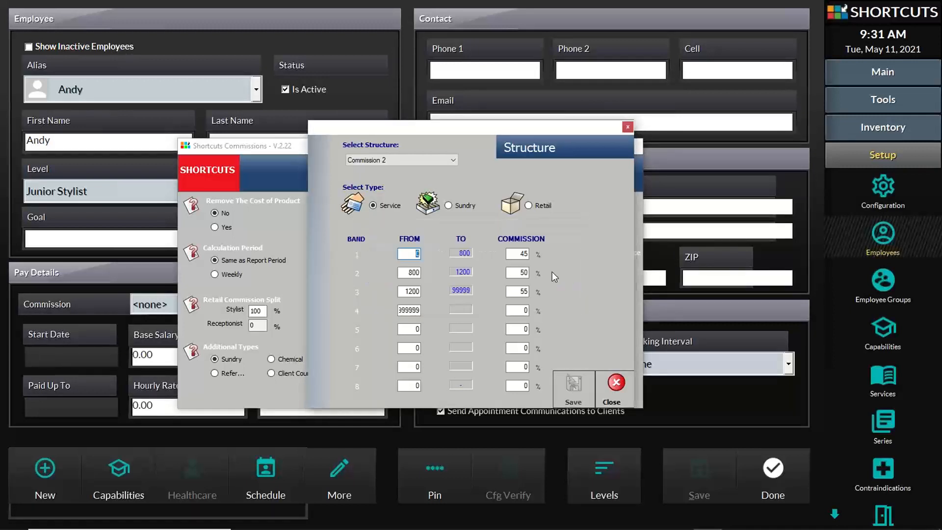
Step: For Commission 2's retail type, start band 2 at 999999, set band 1's commission to 5% and save the retail bands
{"action": "left_click", "coordinate": [528, 204]}
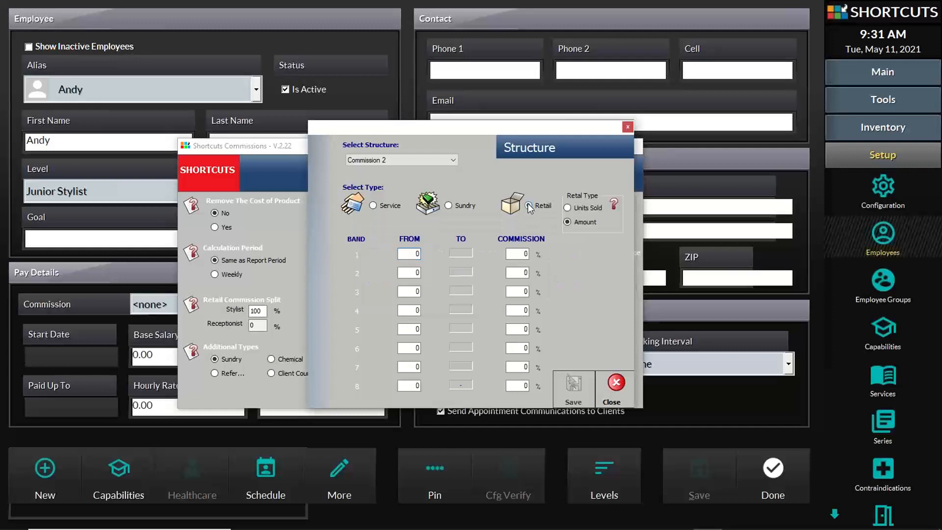
{"action": "left_click", "coordinate": [412, 271]}
{"action": "type", "text": "999999"}
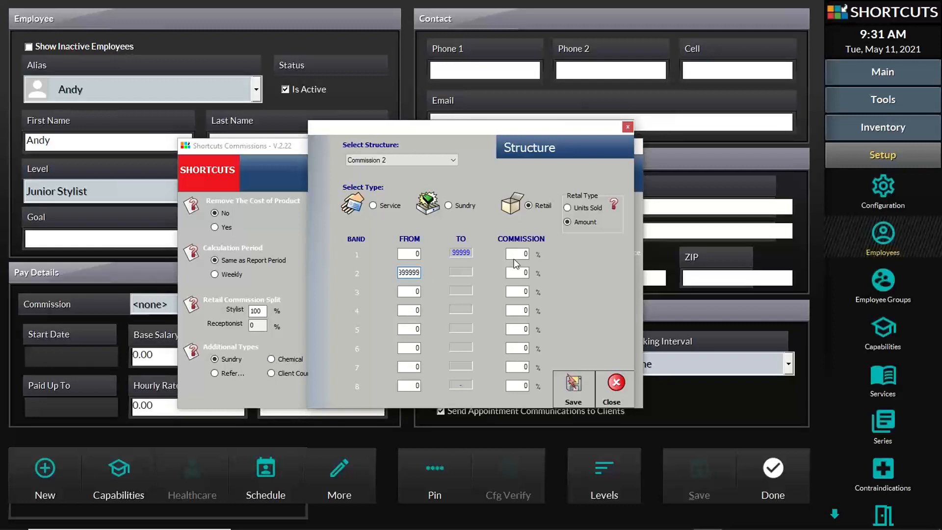
{"action": "left_click", "coordinate": [527, 252]}
{"action": "left_click", "coordinate": [574, 388]}
{"action": "left_click", "coordinate": [563, 268]}
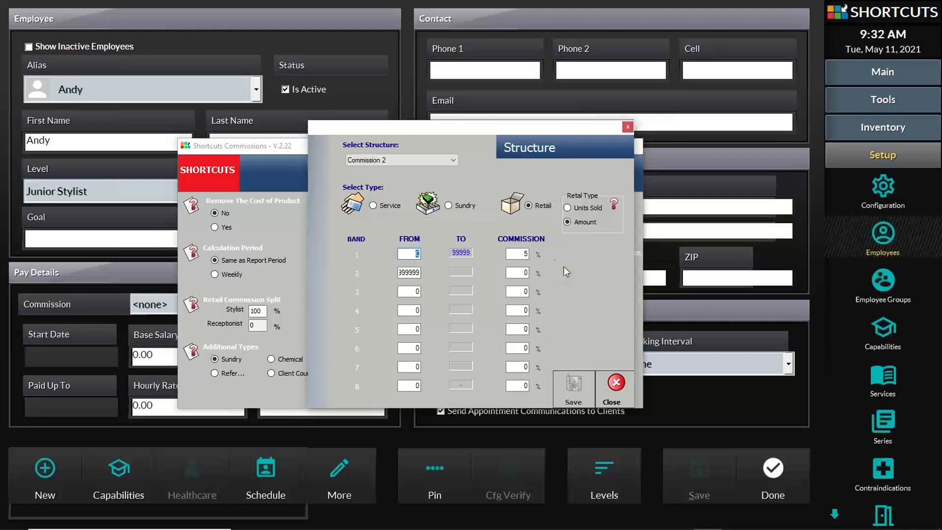
Step: For the Commission 1 structure's service type, start band 2 at 999999, set band 1's commission to 50% and save the bands
{"action": "left_click", "coordinate": [452, 161]}
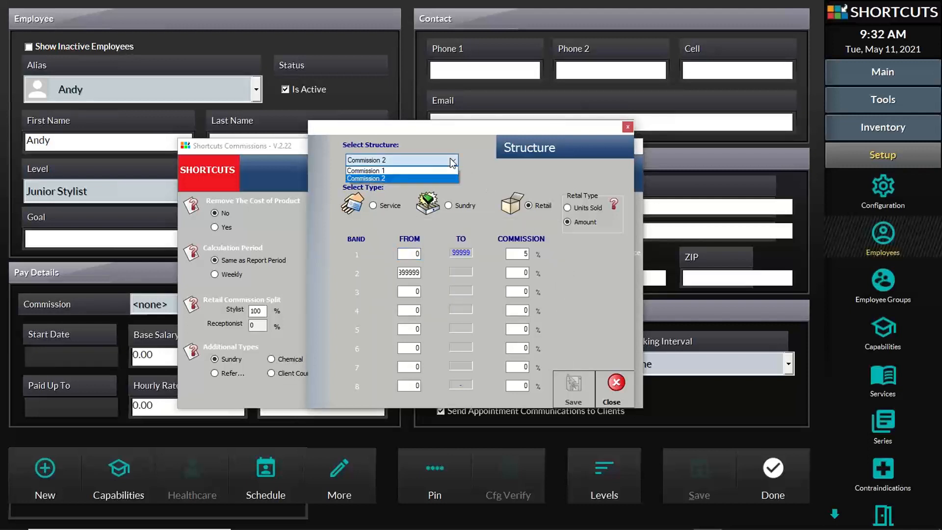
{"action": "left_click", "coordinate": [452, 163]}
{"action": "left_click", "coordinate": [452, 162]}
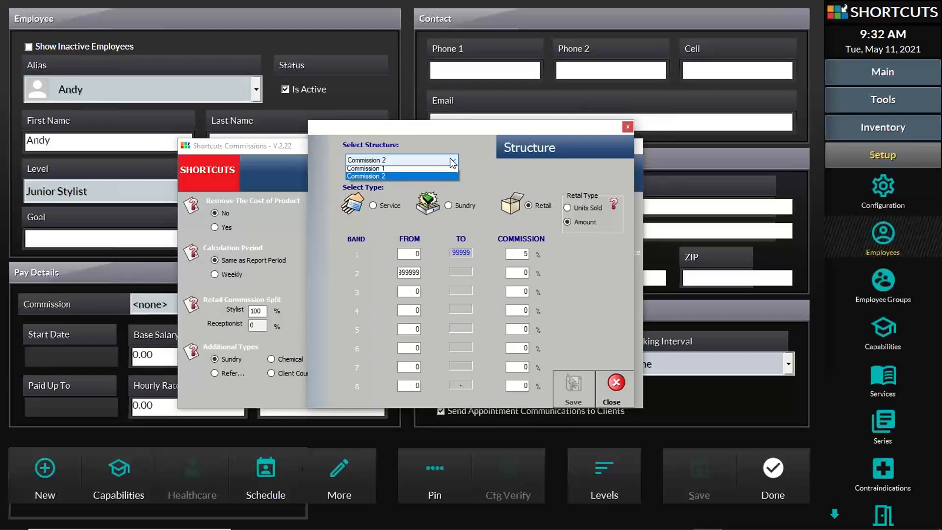
{"action": "left_click", "coordinate": [425, 170]}
{"action": "left_click", "coordinate": [412, 271]}
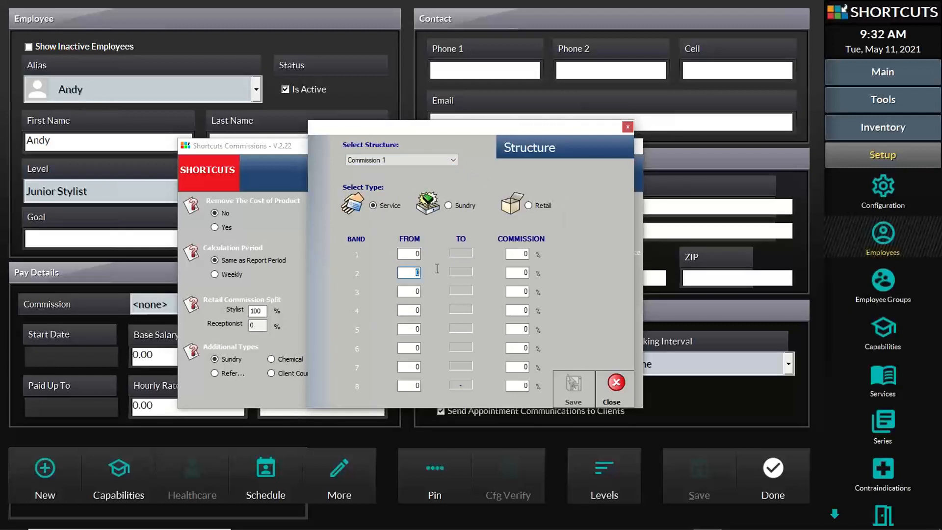
{"action": "type", "text": "999999"}
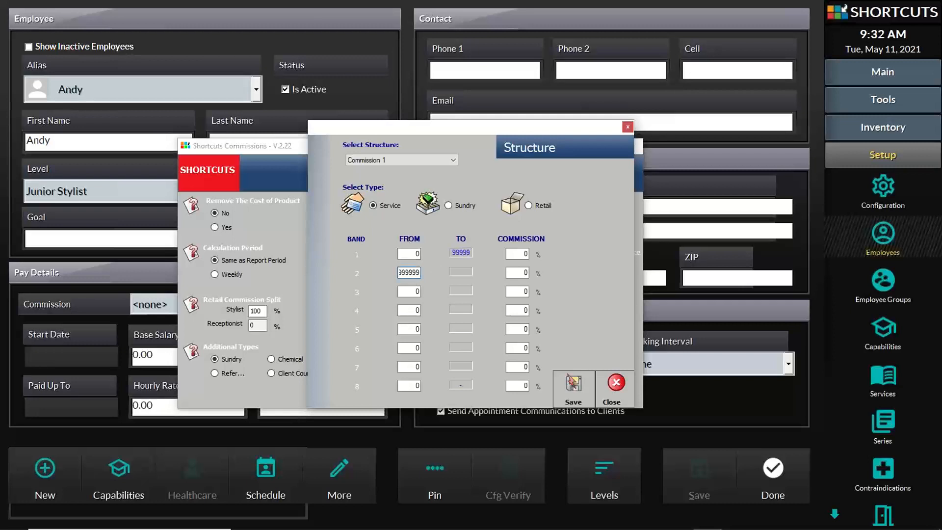
{"action": "left_click", "coordinate": [519, 253]}
{"action": "type", "text": "50"}
{"action": "left_click", "coordinate": [584, 387]}
{"action": "left_click", "coordinate": [559, 265]}
Step: For Commission 1's retail type, start band 2 at 999999, set band 1's commission to 5%, save and close the band structures
{"action": "left_click", "coordinate": [529, 206]}
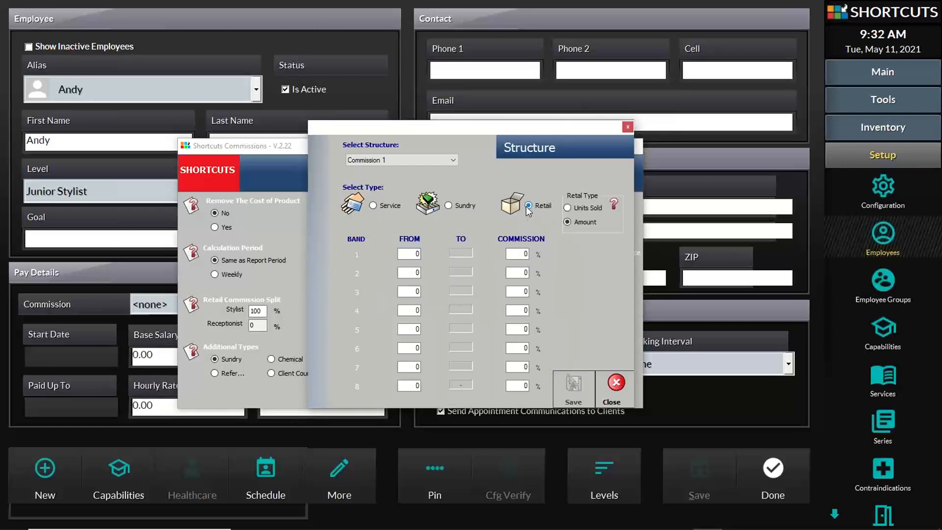
{"action": "left_click", "coordinate": [418, 273]}
{"action": "type", "text": "999999"}
{"action": "left_click", "coordinate": [525, 253]}
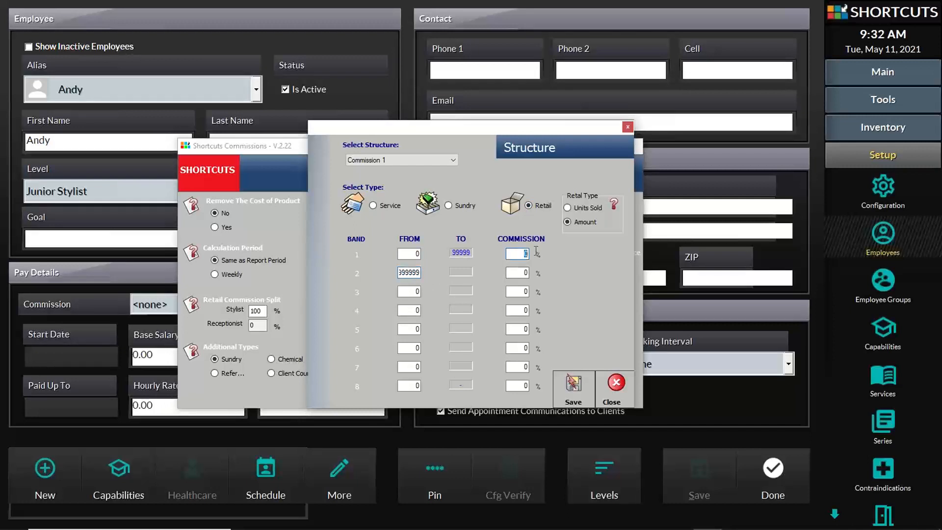
{"action": "type", "text": "5"}
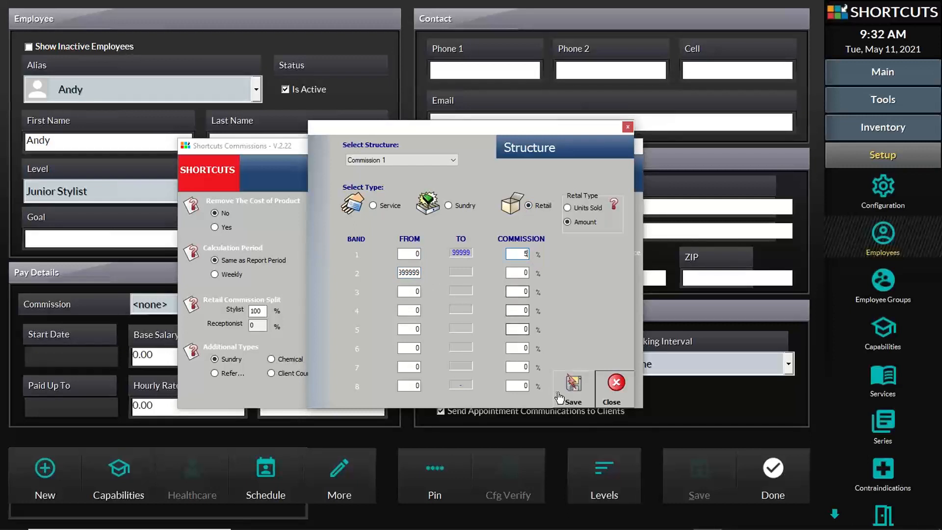
{"action": "left_click", "coordinate": [575, 390]}
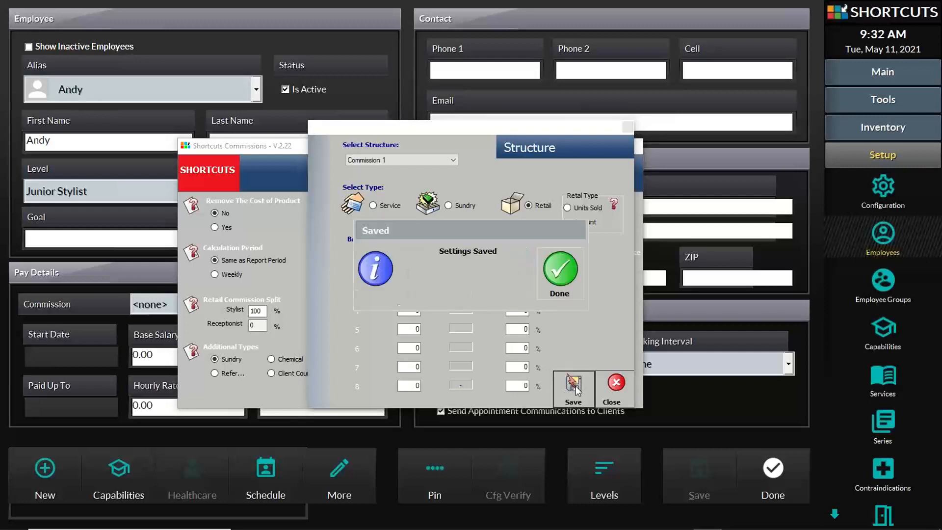
{"action": "left_click", "coordinate": [565, 268]}
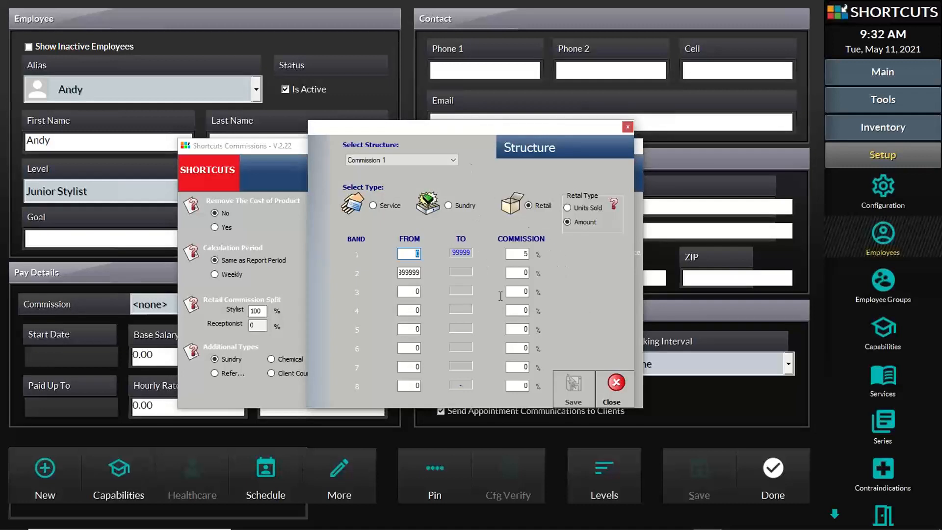
{"action": "left_click", "coordinate": [611, 387]}
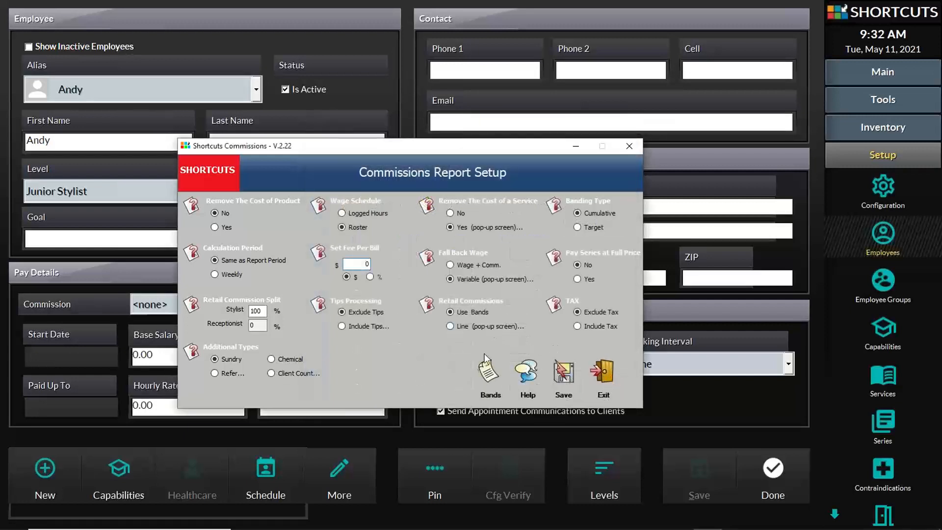
{"action": "left_click", "coordinate": [488, 370]}
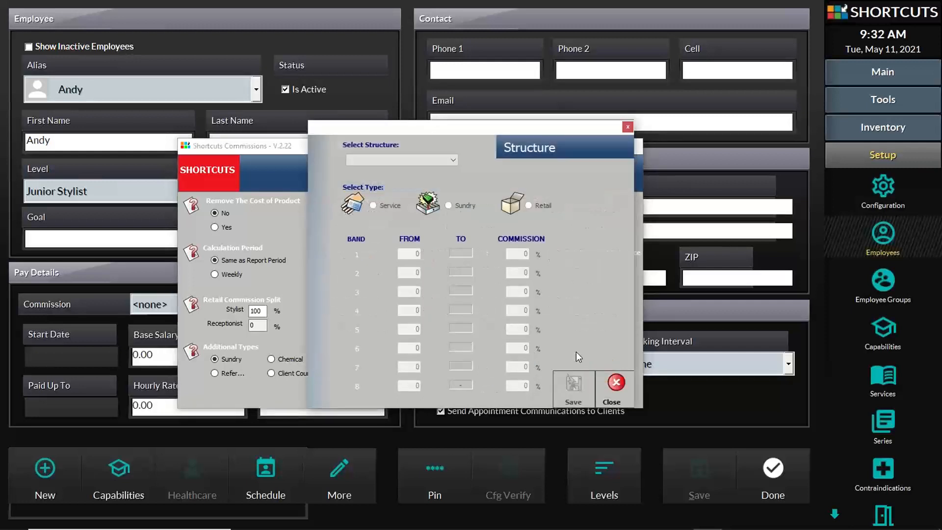
{"action": "left_click", "coordinate": [615, 385]}
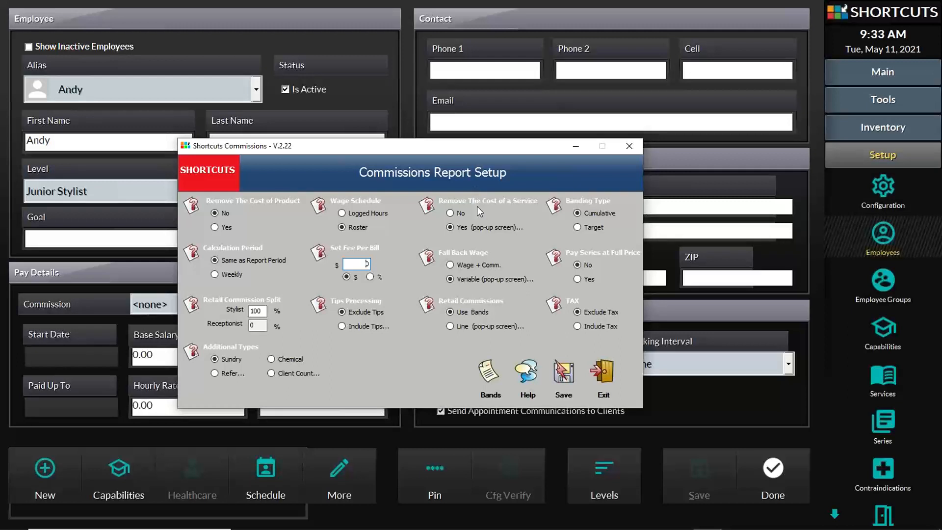
Step: Read the help on removing the cost of a service, and open the service costs for the Junior Stylist level
{"action": "left_click", "coordinate": [426, 204]}
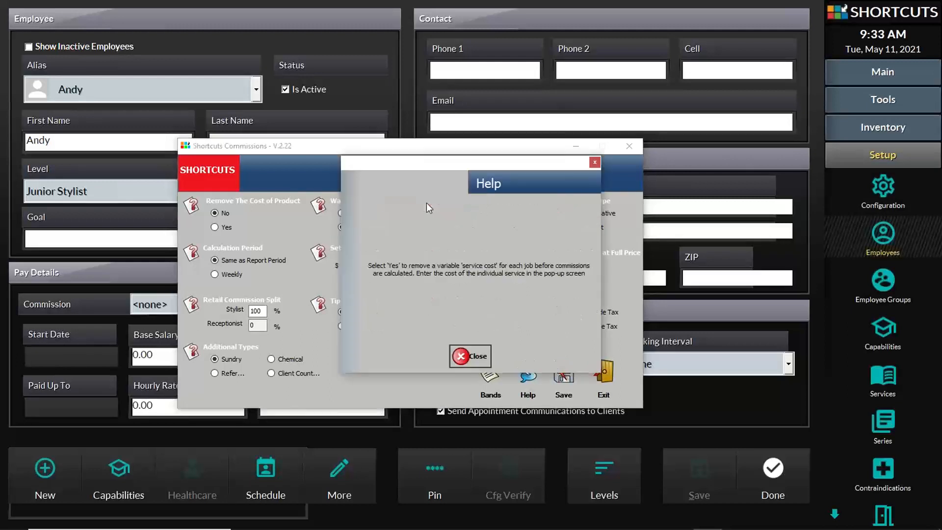
{"action": "left_click", "coordinate": [598, 160]}
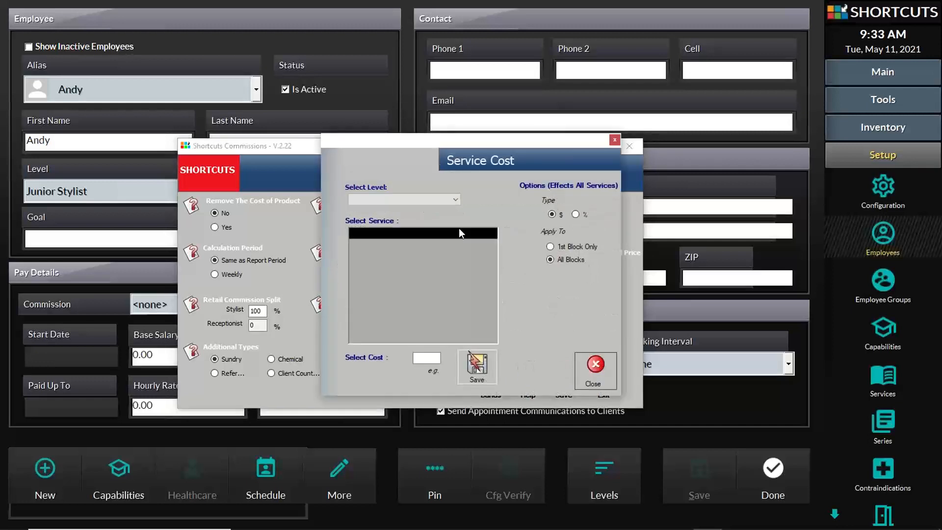
{"action": "left_click", "coordinate": [449, 201]}
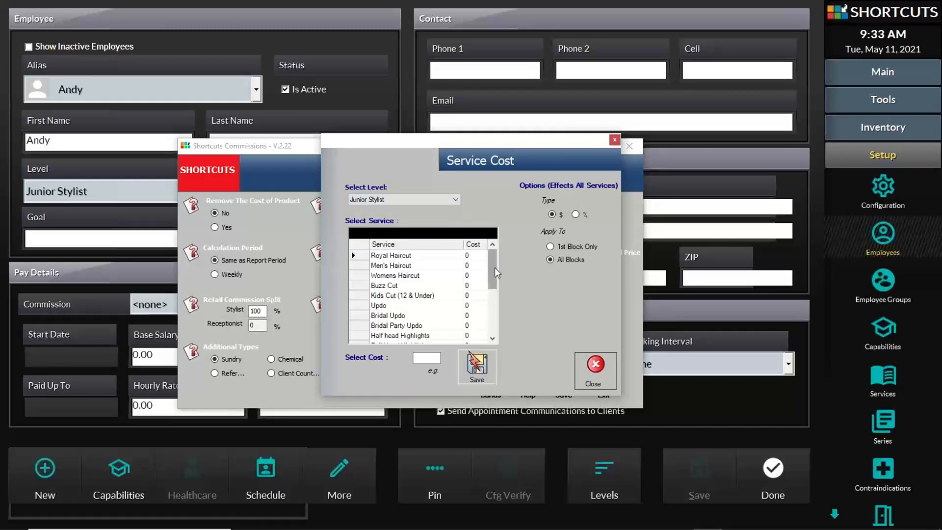
Step: Try to set the Half head Highlights cost to $5 for the Junior Stylist level
{"action": "left_click_drag", "start_coordinate": [495, 268], "coordinate": [487, 281]}
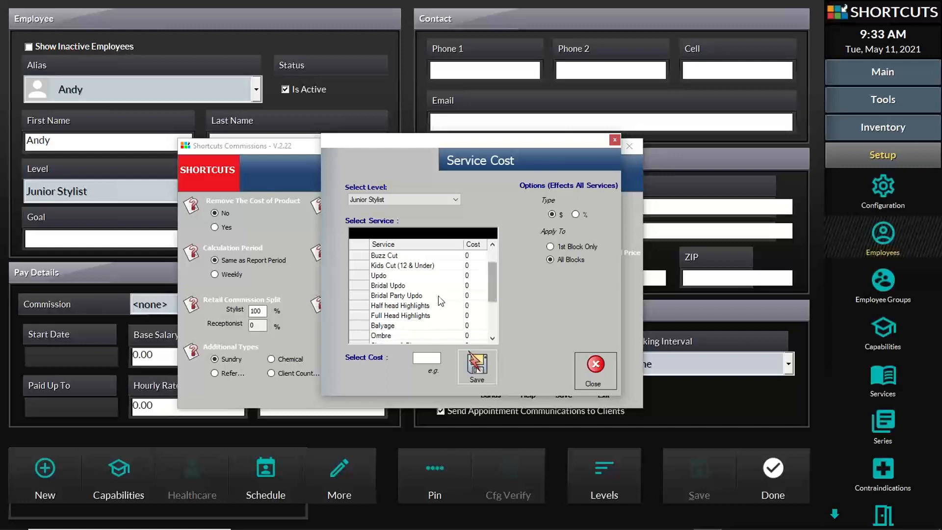
{"action": "left_click", "coordinate": [429, 305]}
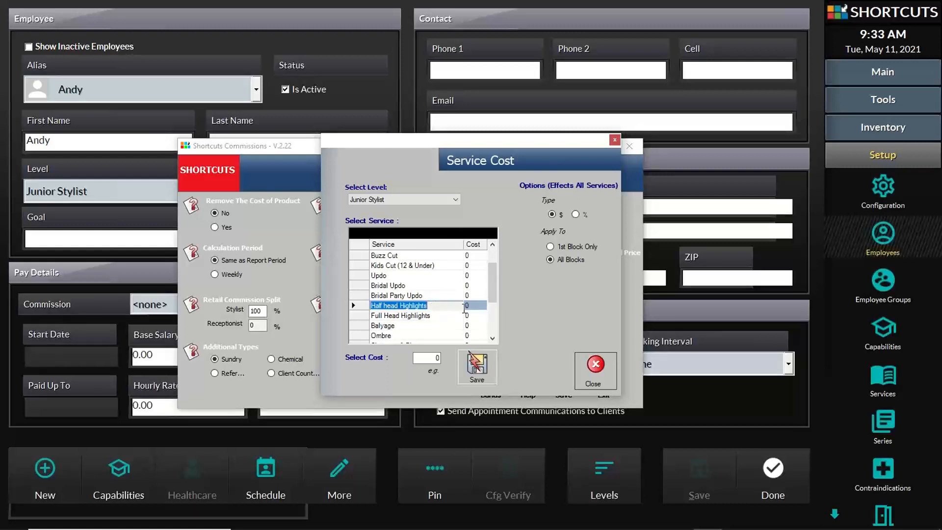
{"action": "left_click", "coordinate": [466, 306]}
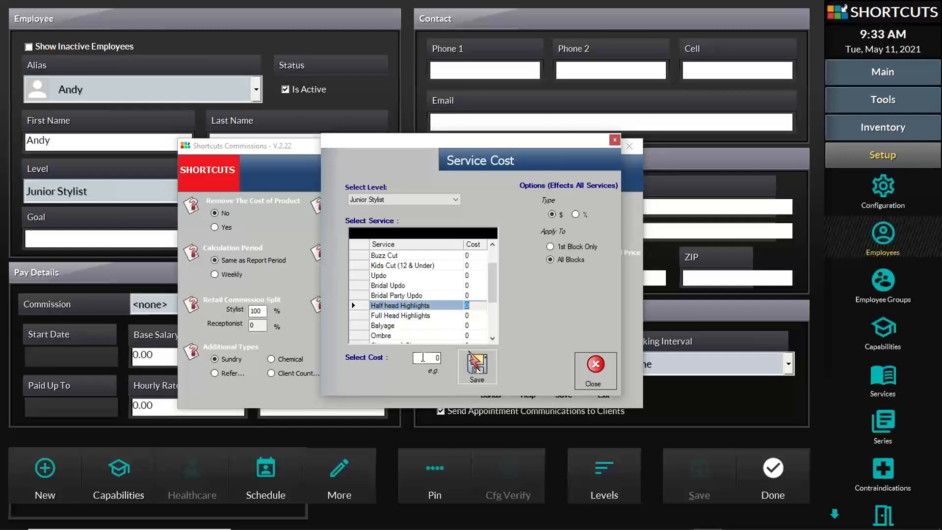
{"action": "double_click", "coordinate": [422, 357]}
{"action": "type", "text": "5"}
Step: Set the Junior Stylist cost of Full Head Highlights to $7 and save it
{"action": "left_click", "coordinate": [434, 316]}
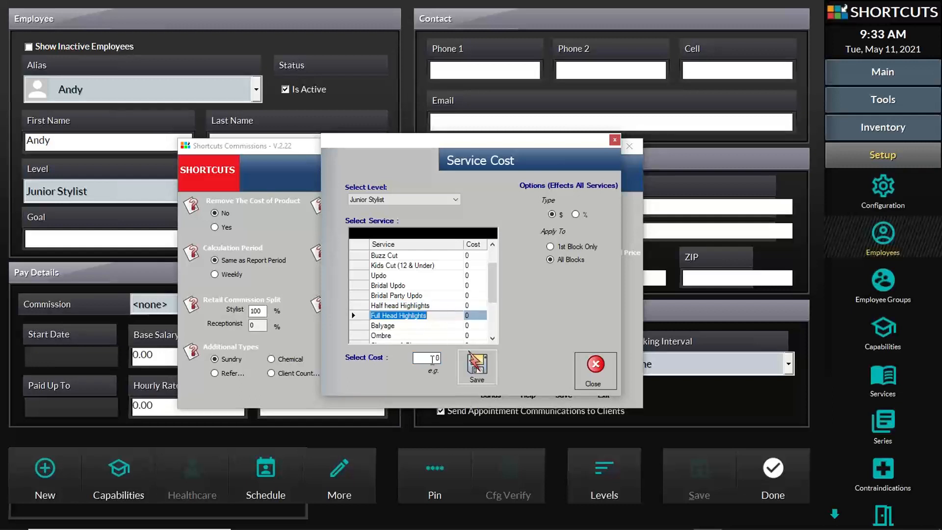
{"action": "double_click", "coordinate": [432, 359]}
{"action": "type", "text": "7"}
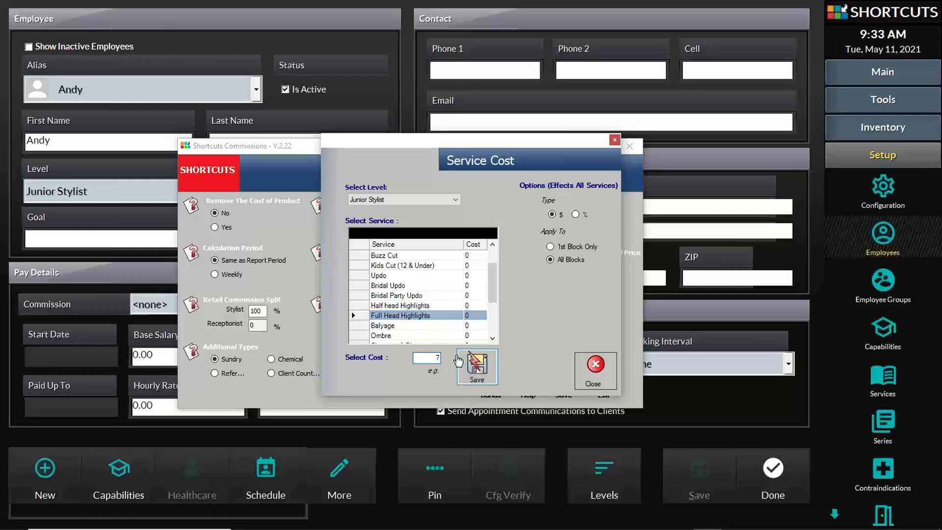
{"action": "left_click", "coordinate": [477, 374]}
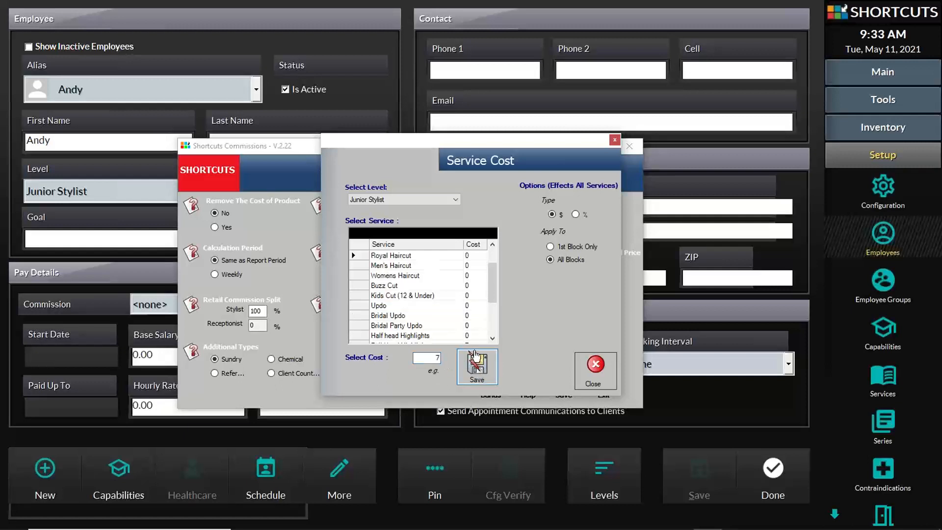
Step: Set the Junior Stylist cost of Half head Highlights to $5 and save it
{"action": "scroll", "coordinate": [497, 339], "scroll_direction": "down", "scroll_amount": 2}
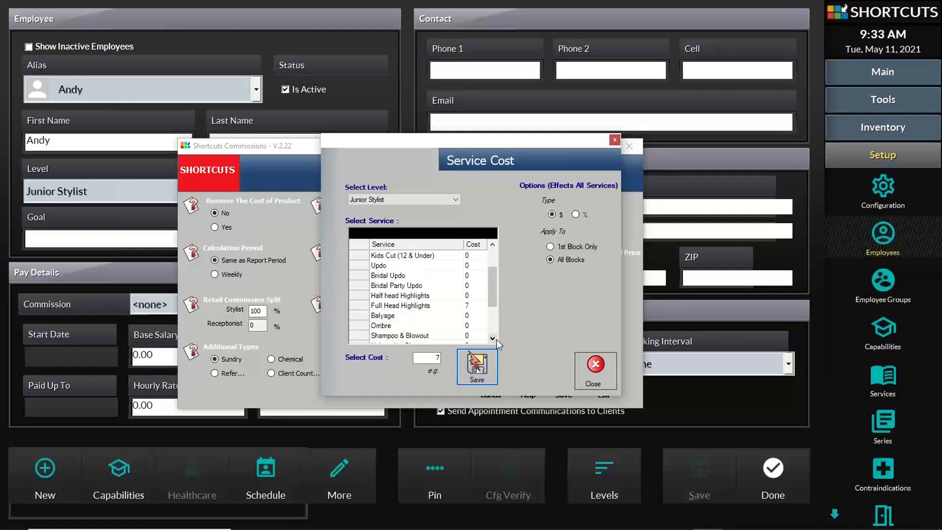
{"action": "left_click", "coordinate": [467, 296]}
{"action": "double_click", "coordinate": [436, 358]}
{"action": "type", "text": "5"}
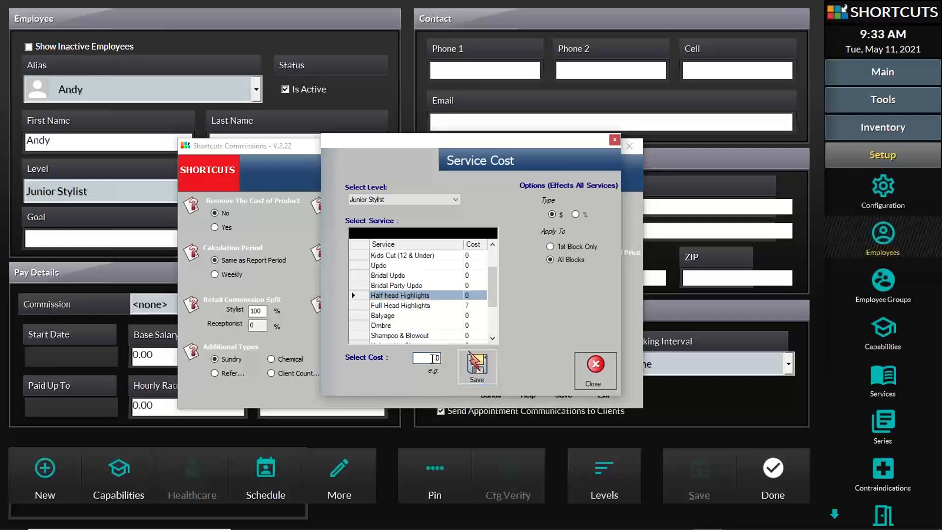
{"action": "left_click", "coordinate": [482, 374]}
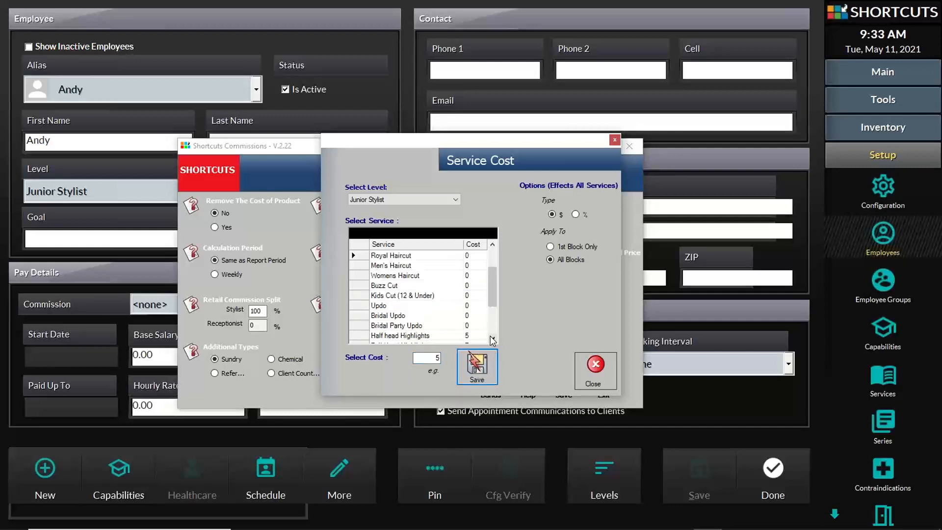
Step: Set the Junior Stylist cost of the Balyage service to $5 and save it
{"action": "scroll", "coordinate": [495, 336], "scroll_direction": "down", "scroll_amount": 2}
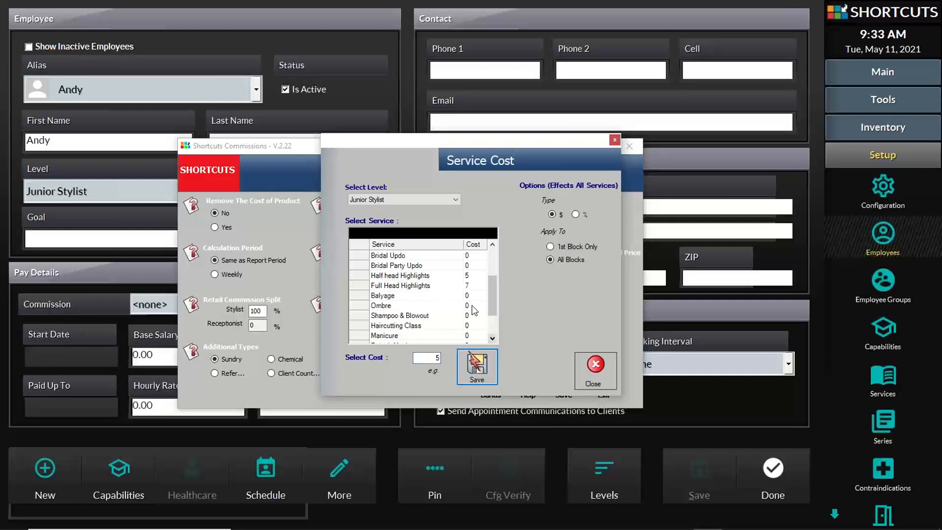
{"action": "left_click", "coordinate": [466, 299]}
{"action": "double_click", "coordinate": [438, 358]}
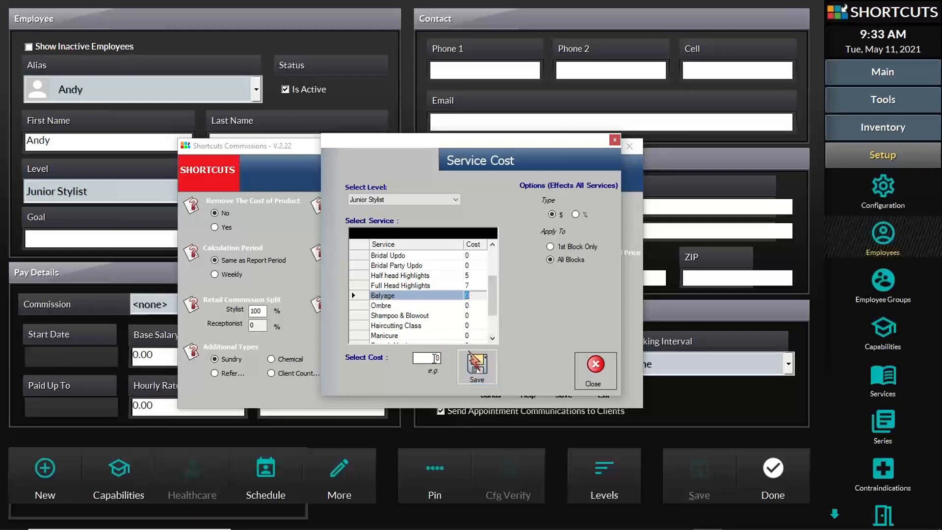
{"action": "type", "text": "5"}
{"action": "left_click", "coordinate": [477, 367]}
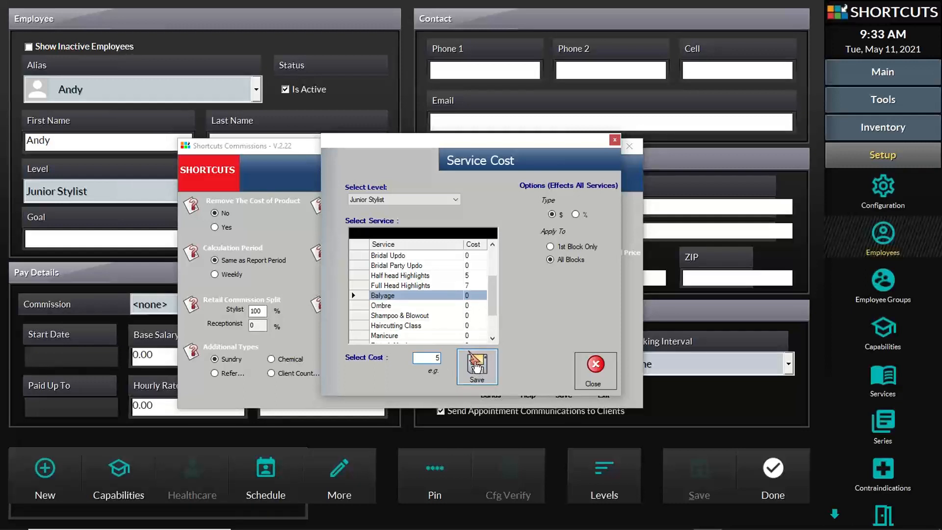
Step: Set the Junior Stylist cost of the Ombre service to $5 and save it
{"action": "scroll", "coordinate": [490, 314], "scroll_direction": "down", "scroll_amount": 2}
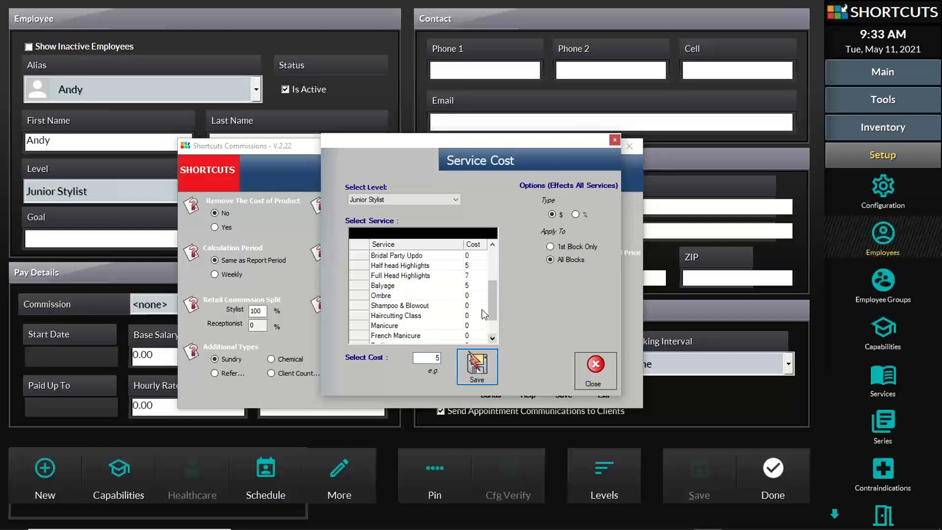
{"action": "left_click", "coordinate": [470, 297]}
{"action": "left_click", "coordinate": [437, 358]}
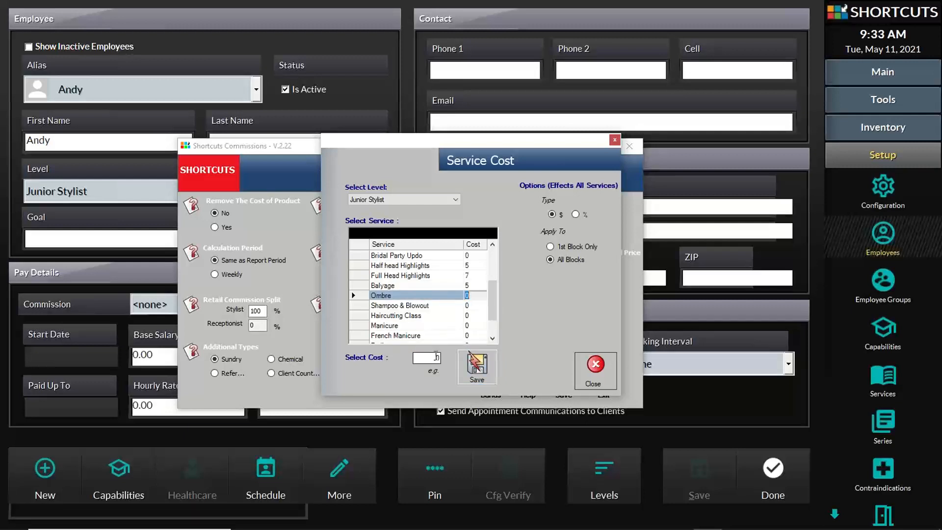
{"action": "double_click", "coordinate": [437, 358]}
{"action": "type", "text": "5"}
{"action": "left_click", "coordinate": [476, 373]}
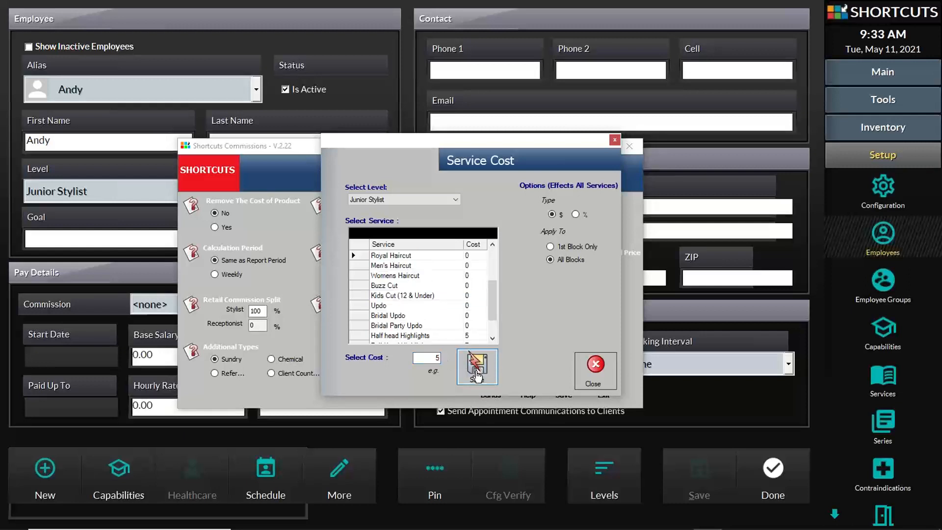
{"action": "scroll", "coordinate": [452, 200], "scroll_direction": "up", "scroll_amount": 1}
Step: Switch the service costs to the Senior Stylist level, set Half head Highlights to $5 and save it
{"action": "left_click", "coordinate": [453, 200]}
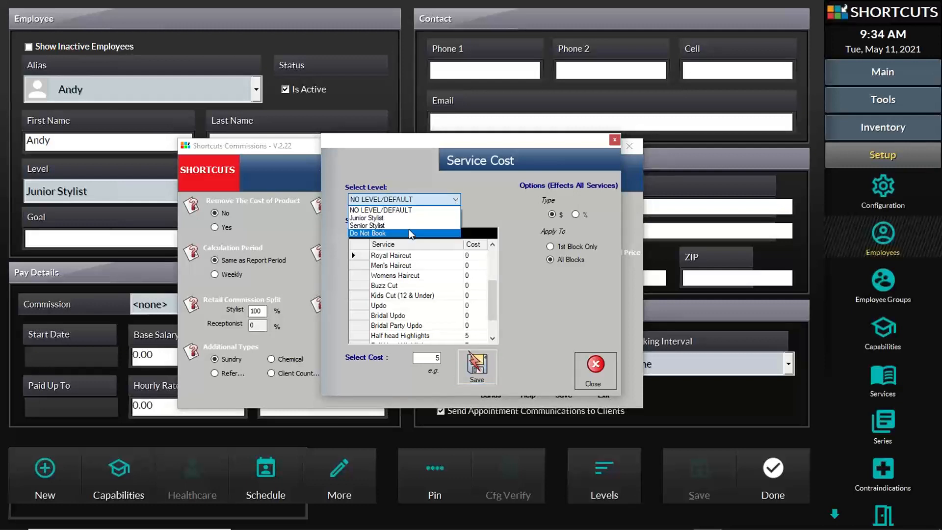
{"action": "left_click", "coordinate": [402, 225]}
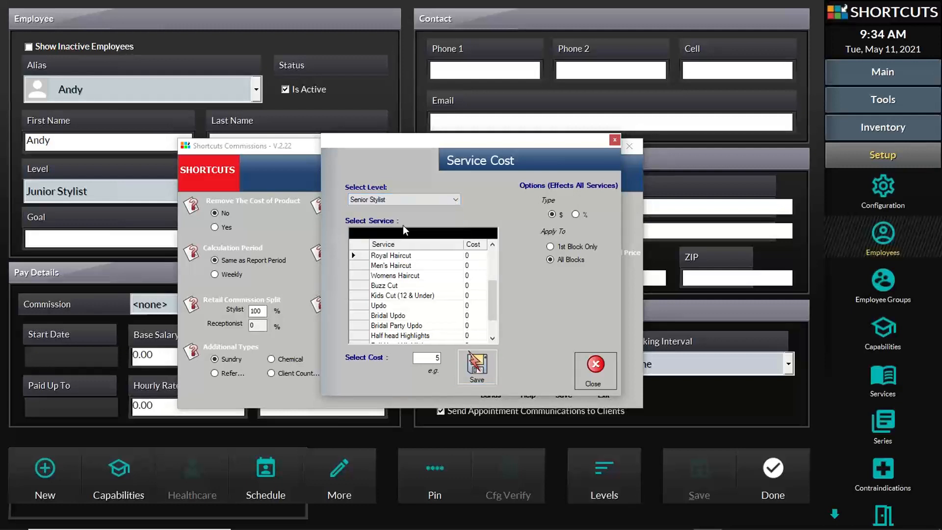
{"action": "left_click", "coordinate": [471, 336]}
{"action": "left_click", "coordinate": [439, 358]}
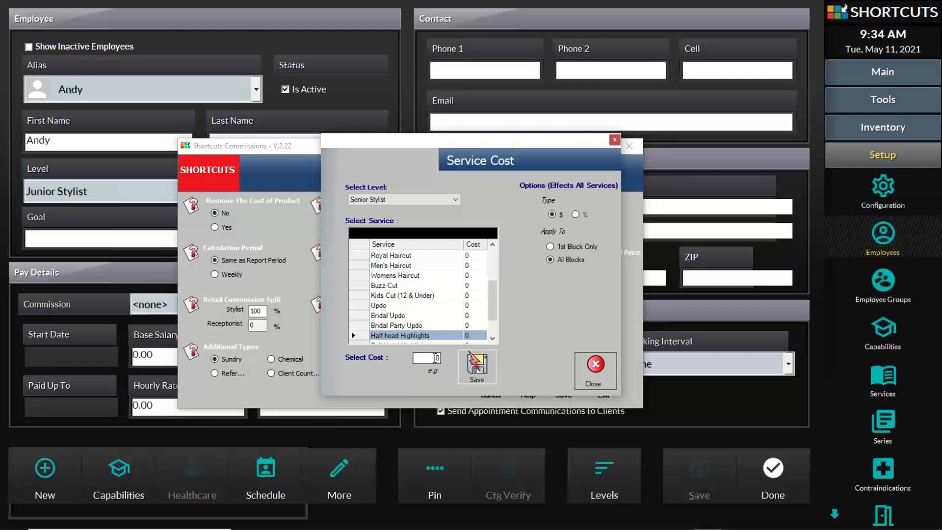
{"action": "type", "text": "5"}
{"action": "left_click", "coordinate": [477, 367]}
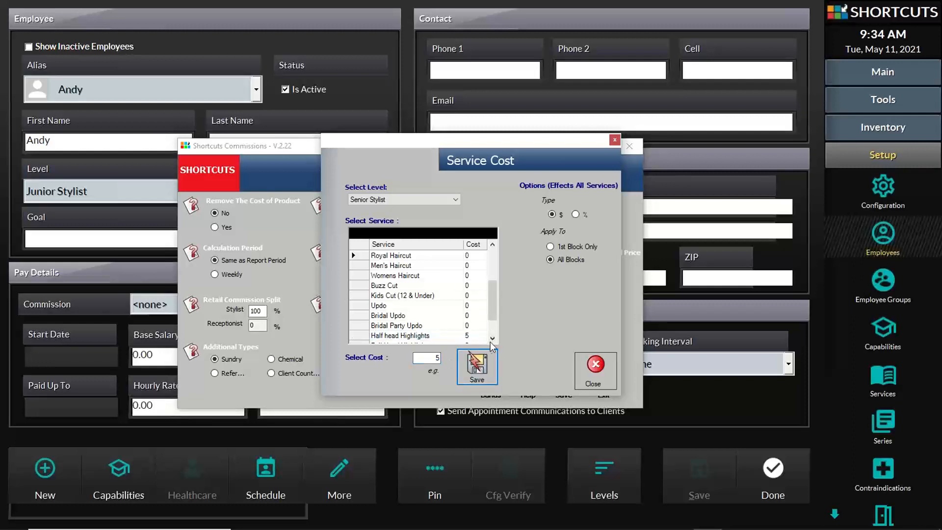
{"action": "scroll", "coordinate": [492, 340], "scroll_direction": "down", "scroll_amount": 3}
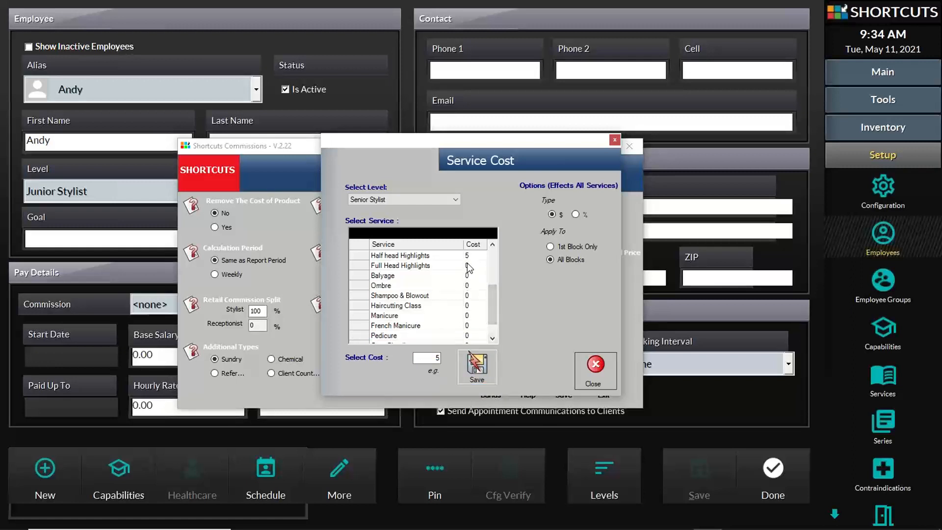
Step: Set the Senior Stylist cost of Full Head Highlights to $7 and save it
{"action": "left_click", "coordinate": [468, 266]}
{"action": "left_click", "coordinate": [435, 358]}
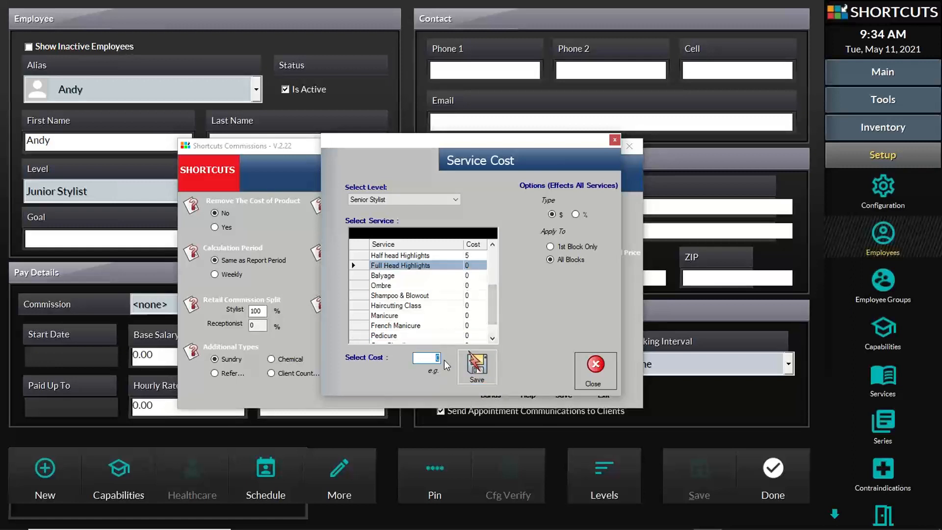
{"action": "type", "text": "7"}
{"action": "left_click", "coordinate": [477, 372]}
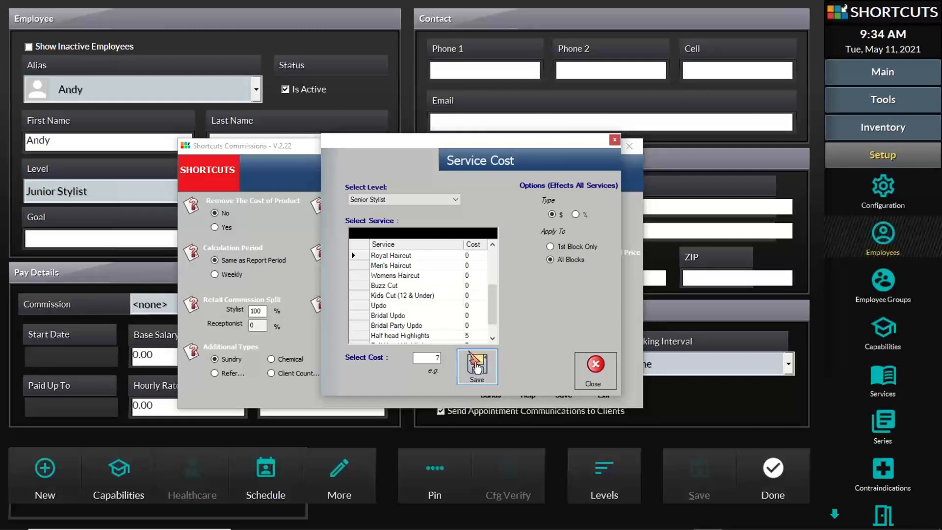
Step: Check the service costs for the Do Not Book and Senior Stylist levels and close the Service Cost window
{"action": "left_click", "coordinate": [456, 199]}
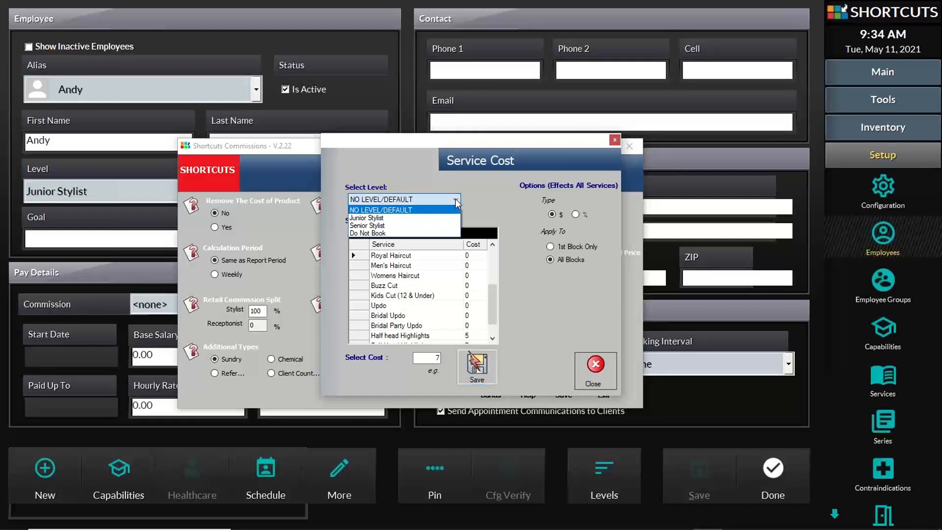
{"action": "left_click", "coordinate": [412, 233]}
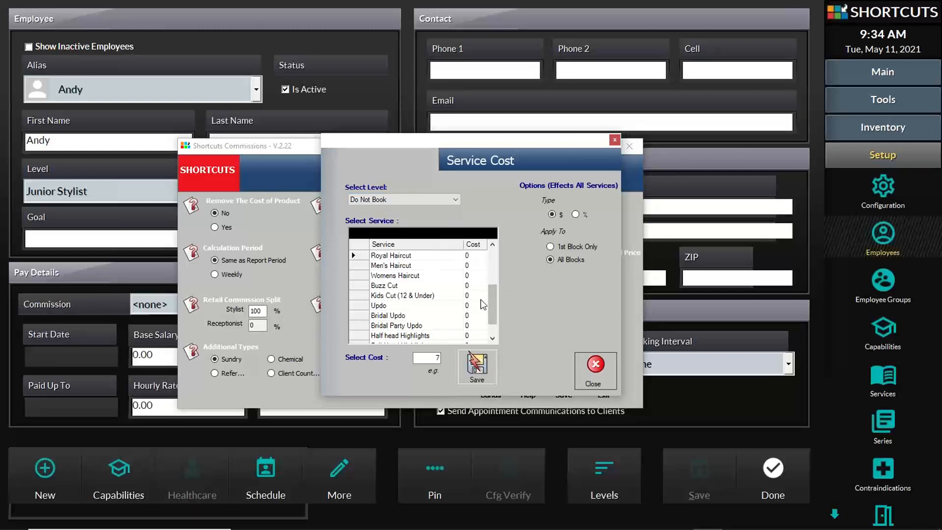
{"action": "left_click", "coordinate": [455, 199]}
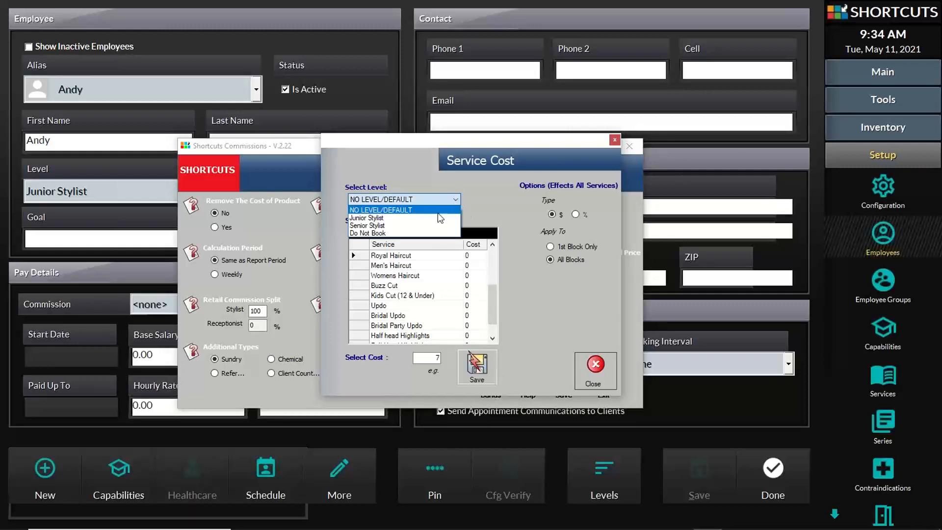
{"action": "left_click", "coordinate": [430, 225]}
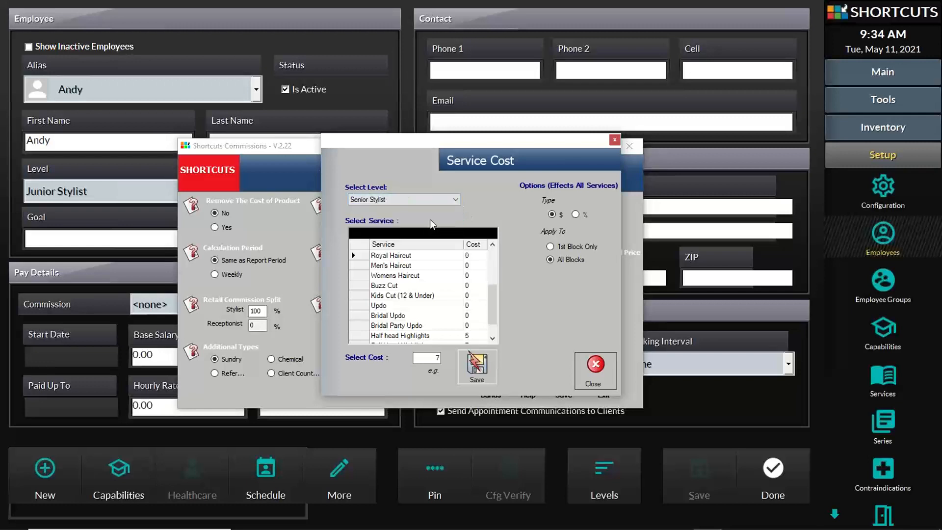
{"action": "left_click", "coordinate": [590, 373]}
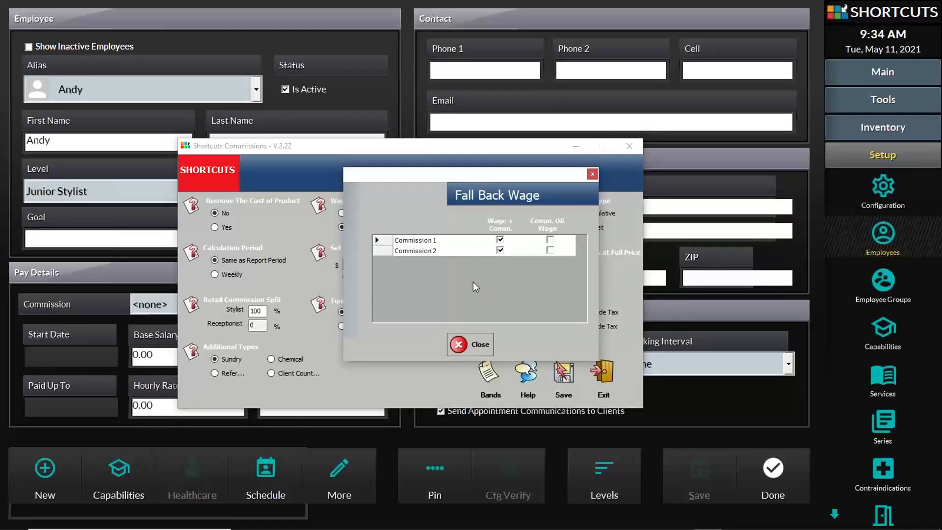
Step: Set Commission 1 and Commission 2 to Comm. OR Wage in the Fall Back Wage options and close them
{"action": "left_click", "coordinate": [501, 250]}
{"action": "left_click", "coordinate": [551, 240]}
{"action": "left_click", "coordinate": [550, 250]}
{"action": "left_click", "coordinate": [472, 345]}
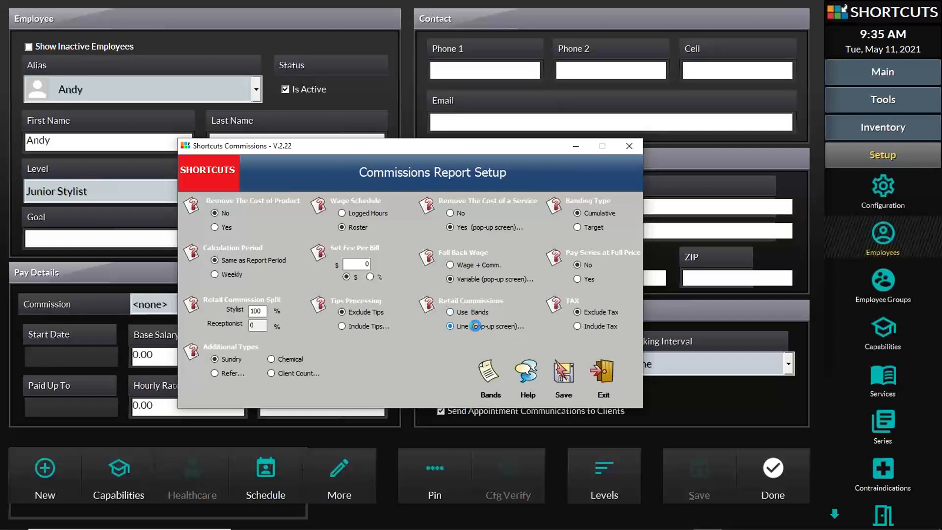
Step: Switch Retail Commissions to Line and look through the KMS product lines and the available commission rates
{"action": "left_click", "coordinate": [476, 326]}
{"action": "left_click", "coordinate": [452, 234]}
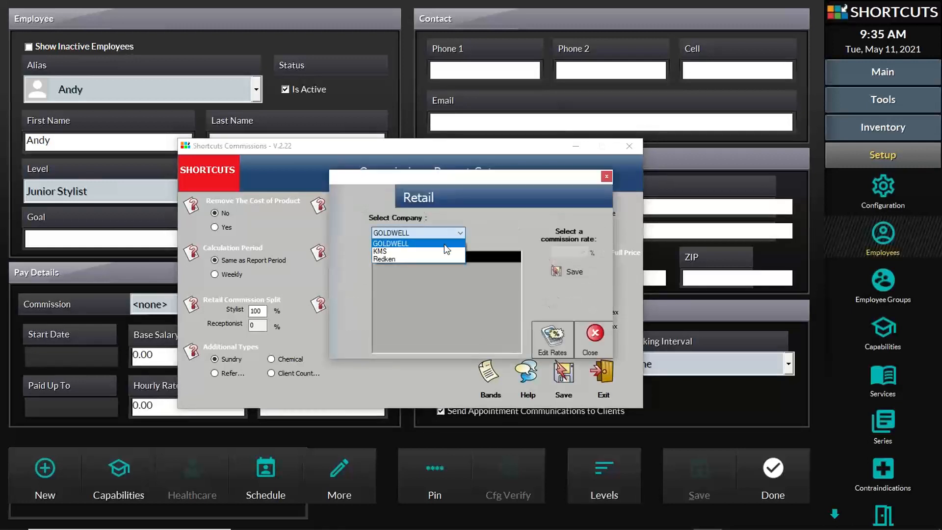
{"action": "left_click", "coordinate": [443, 249]}
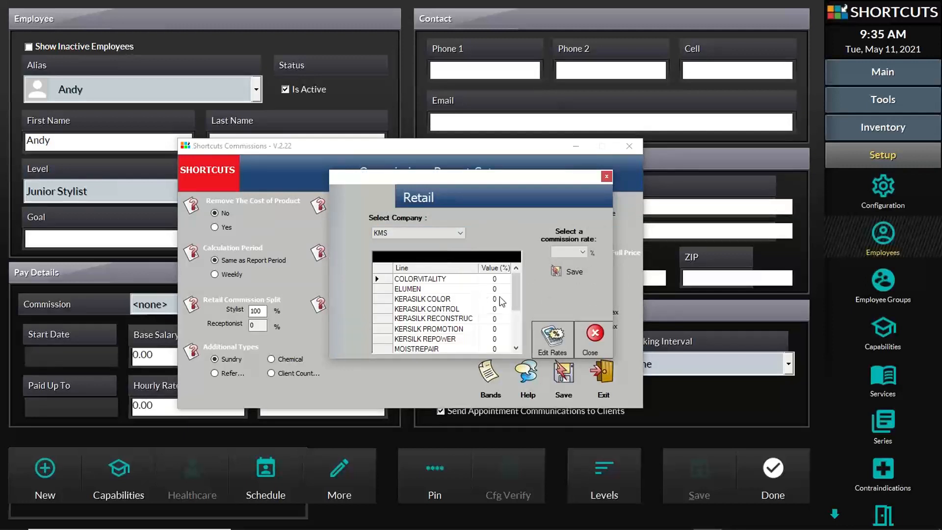
{"action": "left_click_drag", "start_coordinate": [519, 301], "coordinate": [521, 334]}
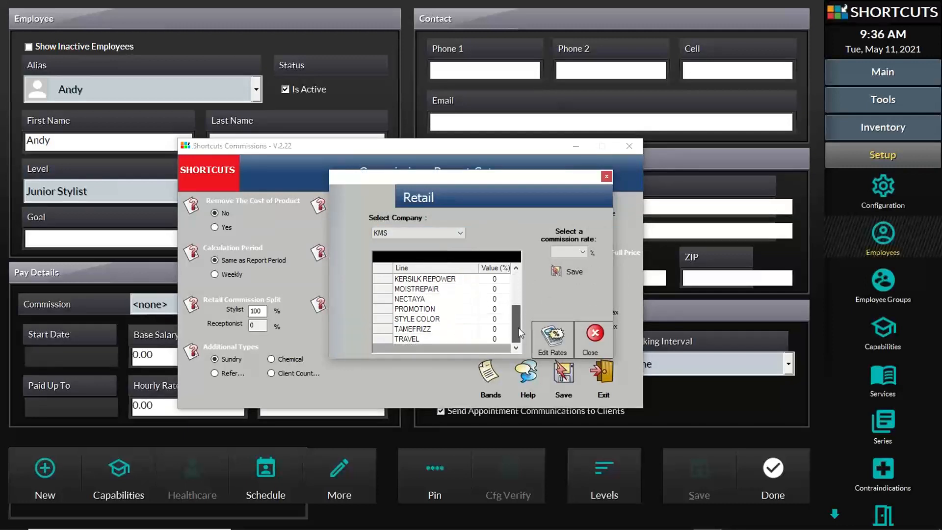
{"action": "left_click", "coordinate": [583, 252]}
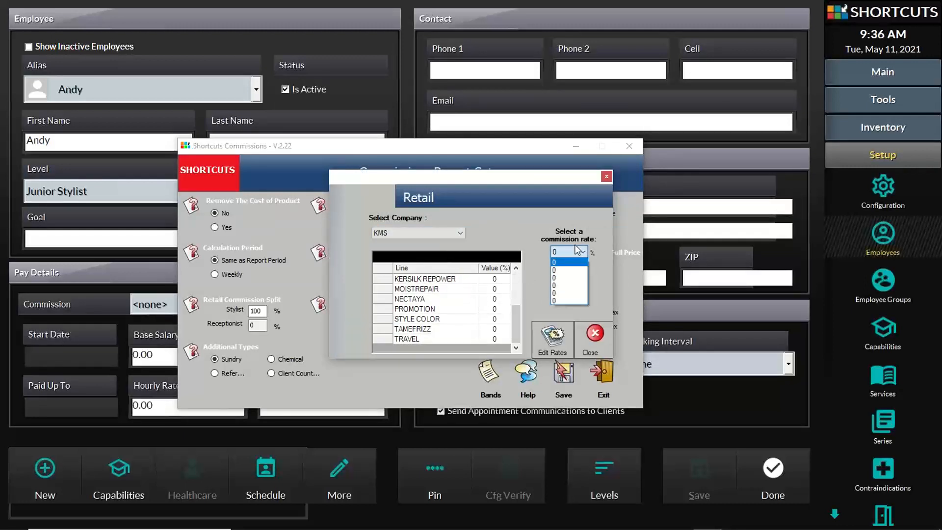
{"action": "left_click", "coordinate": [522, 230]}
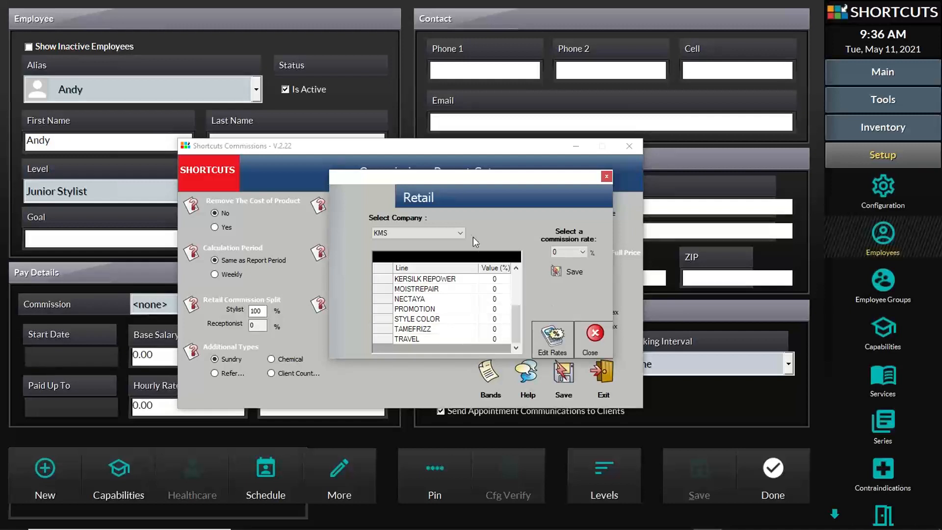
Step: View the GOLDWELL retail product lines and close the Retail commission window
{"action": "left_click", "coordinate": [461, 229]}
{"action": "left_click", "coordinate": [452, 243]}
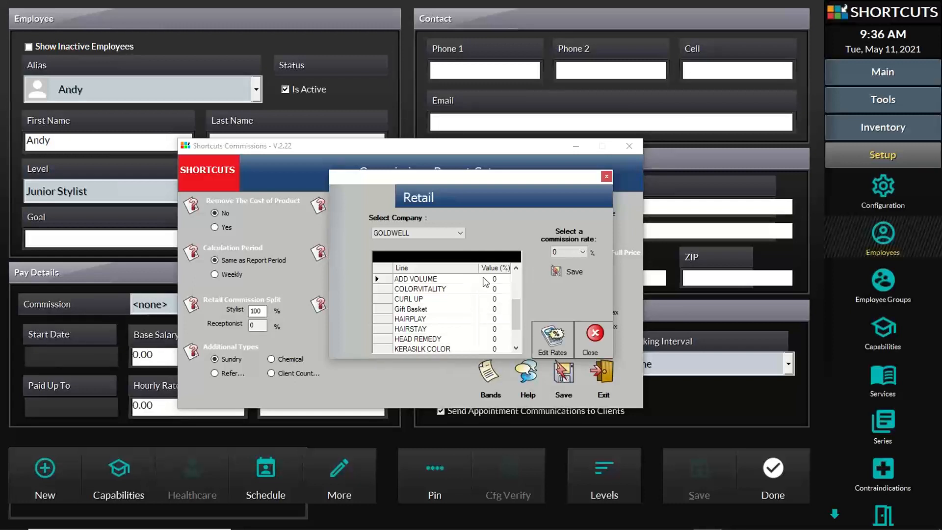
{"action": "left_click", "coordinate": [594, 335]}
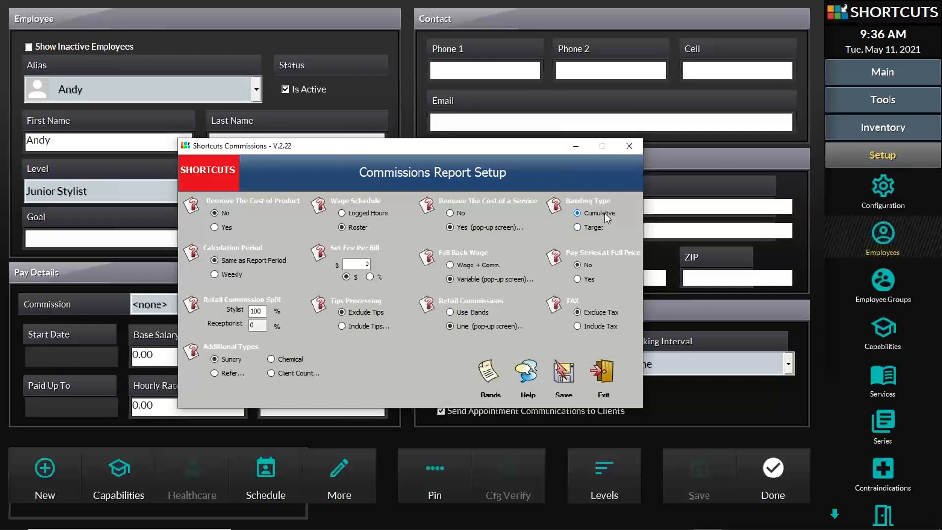
Step: Set the Banding Type to Target, save the commission report setup and leave the employee setup
{"action": "left_click", "coordinate": [601, 229]}
{"action": "left_click", "coordinate": [600, 215]}
{"action": "left_click", "coordinate": [563, 373]}
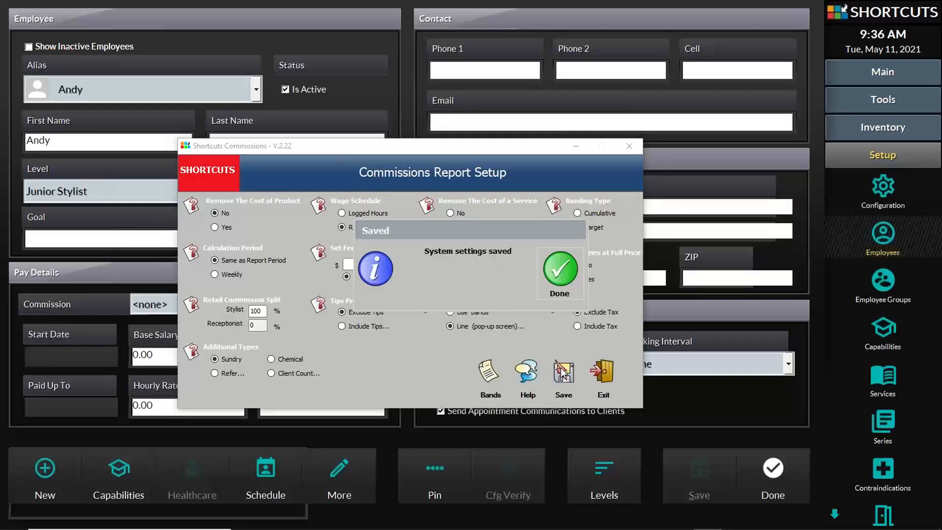
{"action": "left_click", "coordinate": [559, 270]}
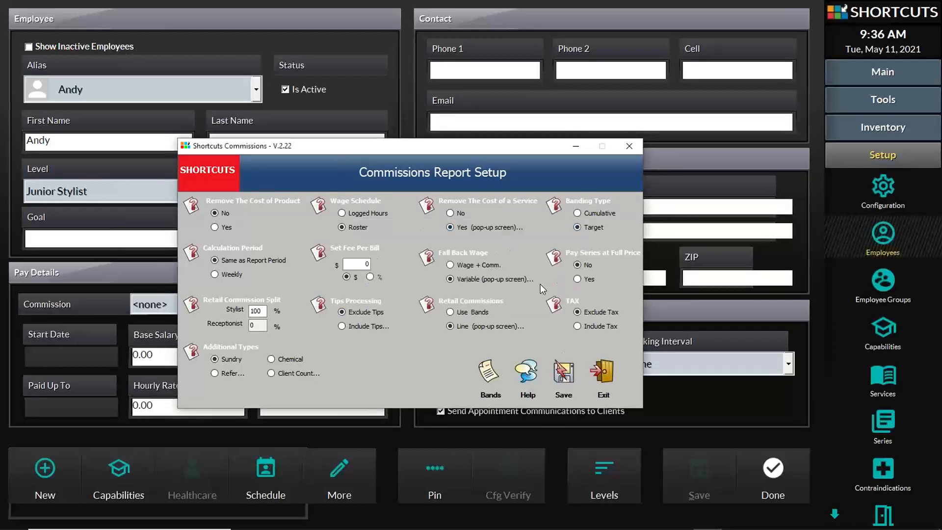
{"action": "left_click", "coordinate": [779, 470]}
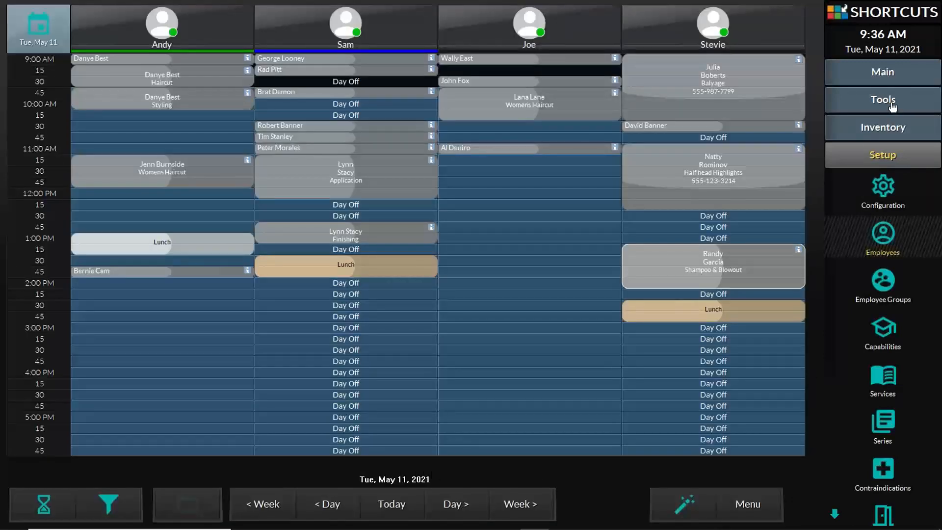
Step: Open the Employees reports and compare the descriptions of the extended and standard Commission/Wages Reports
{"action": "left_click", "coordinate": [892, 108]}
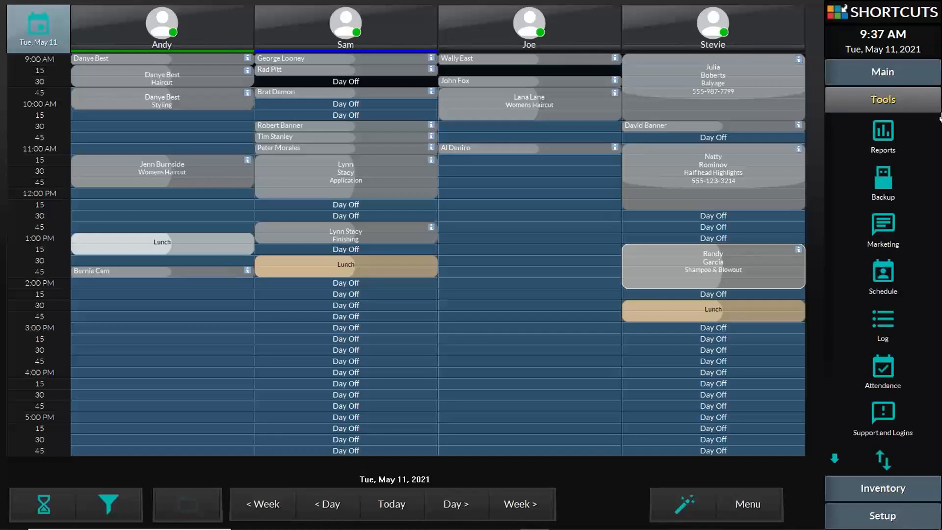
{"action": "left_click", "coordinate": [882, 131]}
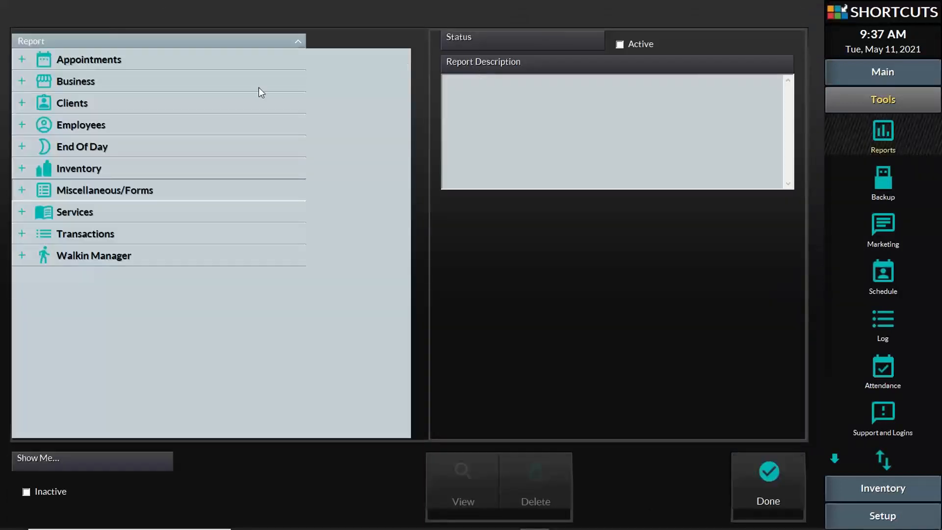
{"action": "left_click", "coordinate": [21, 126]}
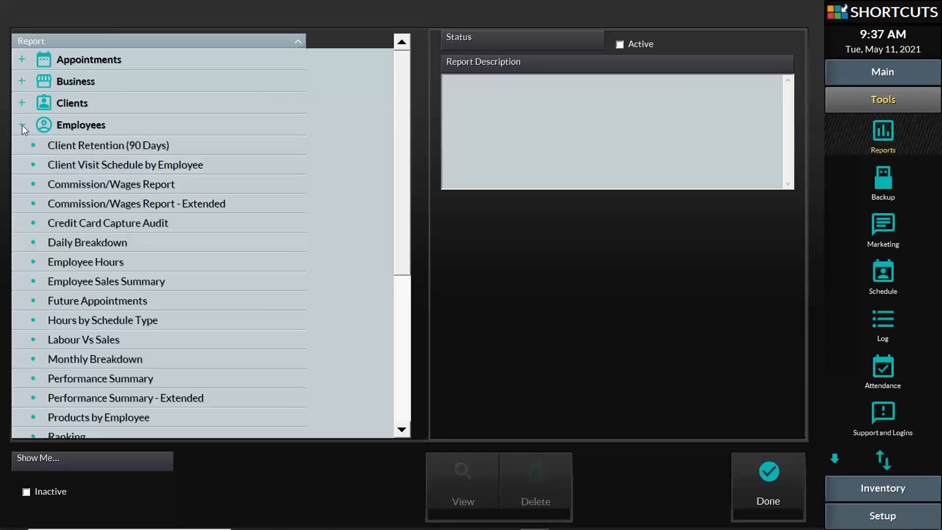
{"action": "left_click", "coordinate": [93, 207]}
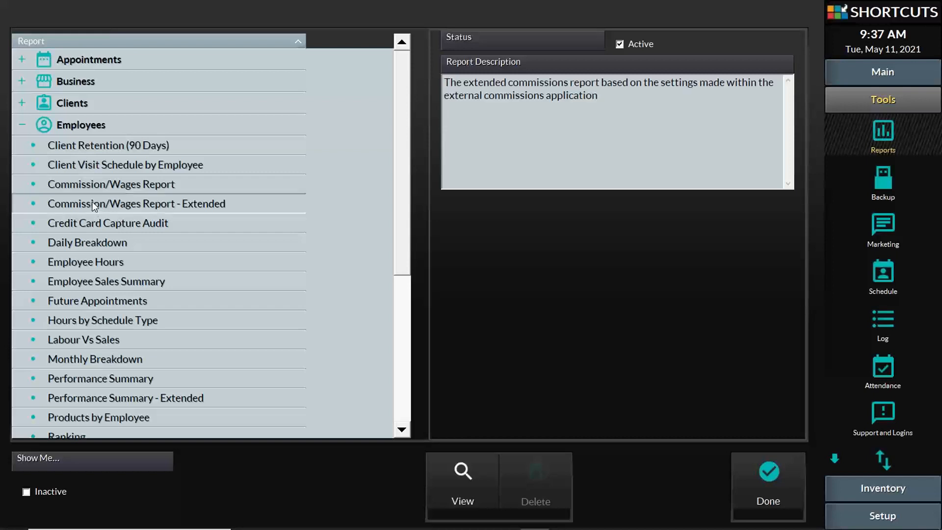
{"action": "left_click", "coordinate": [113, 185]}
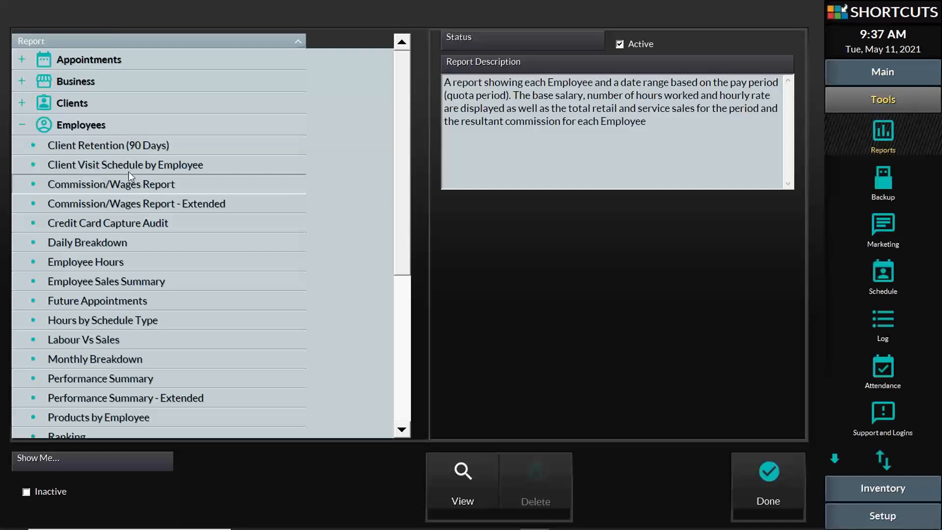
Step: Run the Commission/Wages Report - Extended for Tuesday, May 11, 2021
{"action": "left_click", "coordinate": [164, 203]}
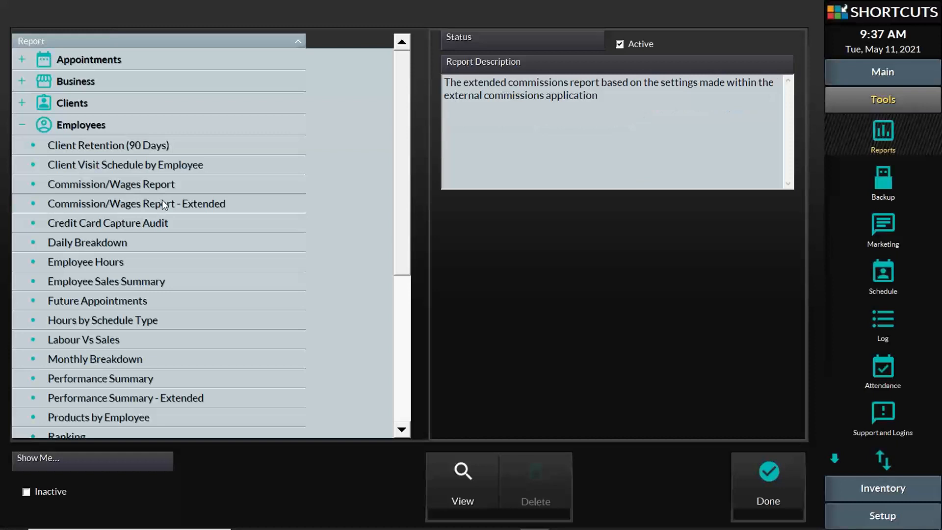
{"action": "left_click", "coordinate": [470, 478]}
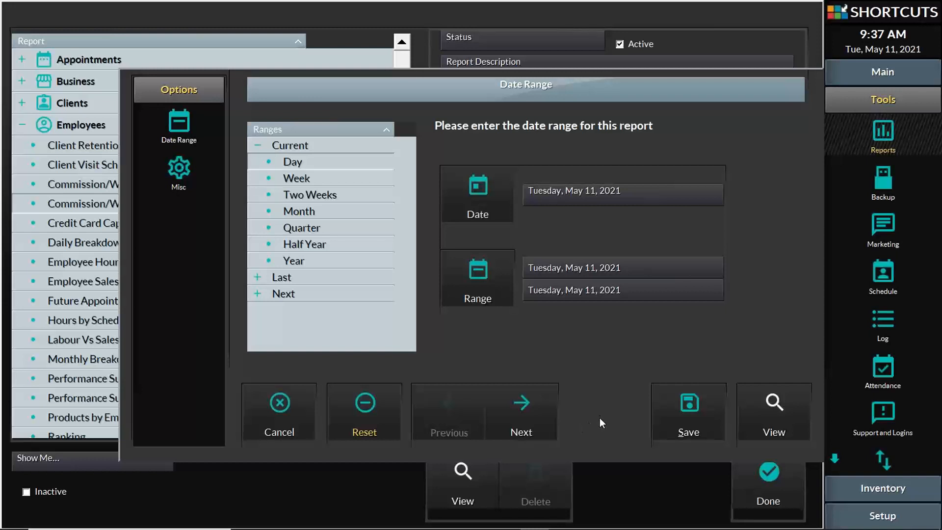
{"action": "left_click", "coordinate": [776, 413]}
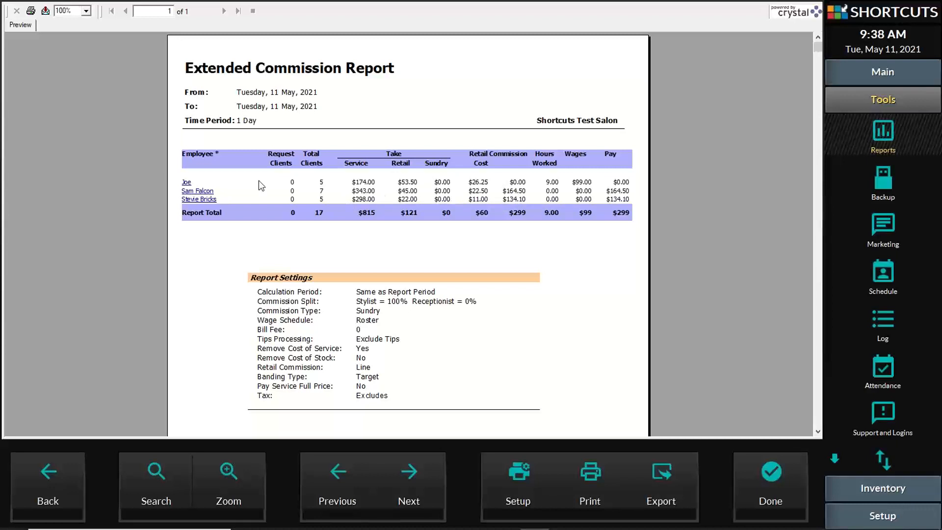
Step: Open the commission details of the last and then the second listed employee, and review the second employee's deductions, bands and total pay
{"action": "left_click_drag", "start_coordinate": [223, 200], "coordinate": [161, 168]}
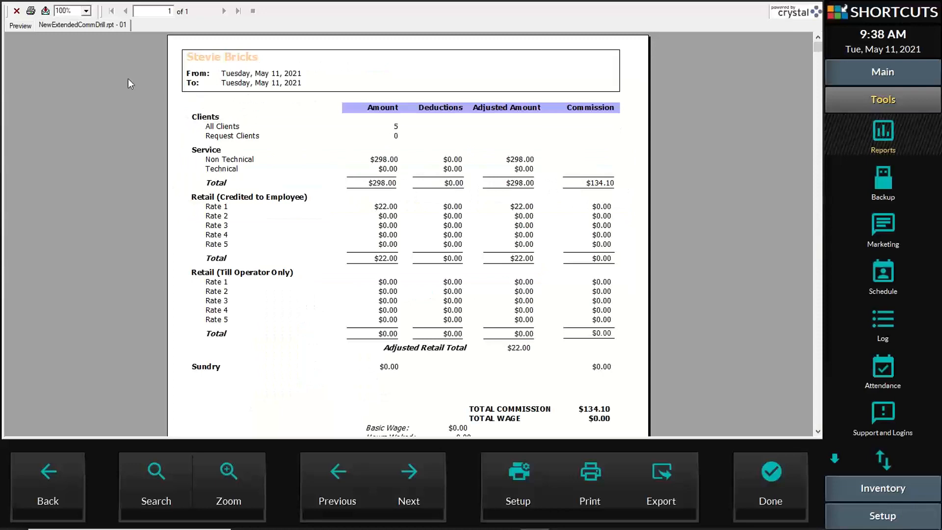
{"action": "left_click", "coordinate": [18, 25]}
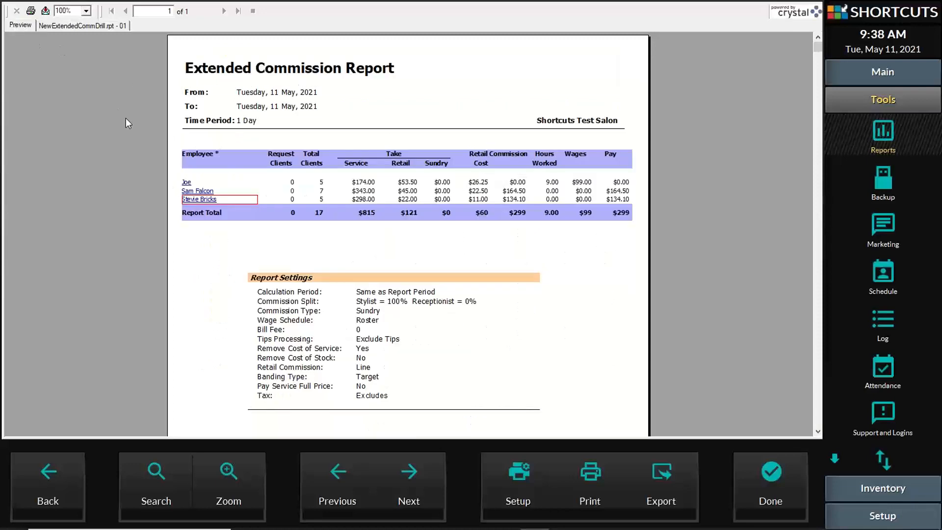
{"action": "left_click", "coordinate": [208, 192]}
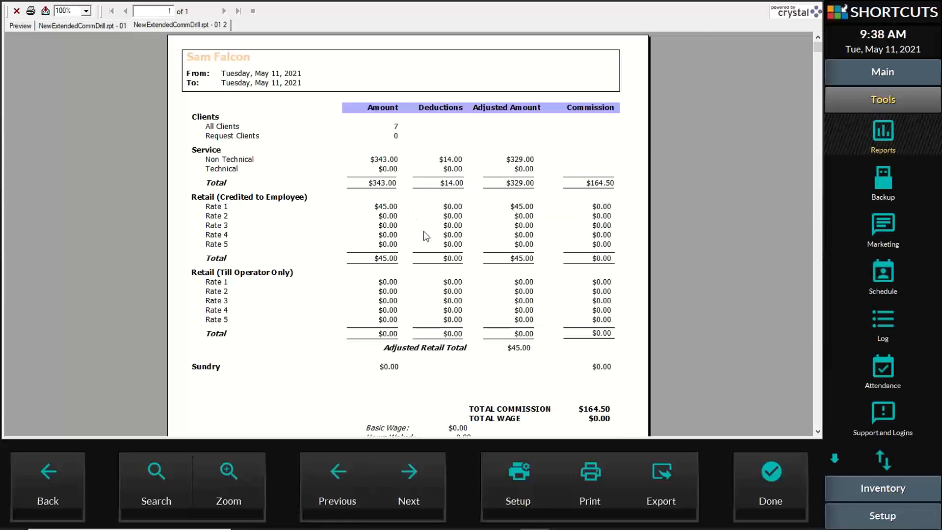
{"action": "scroll", "coordinate": [425, 235], "scroll_direction": "down", "scroll_amount": 5}
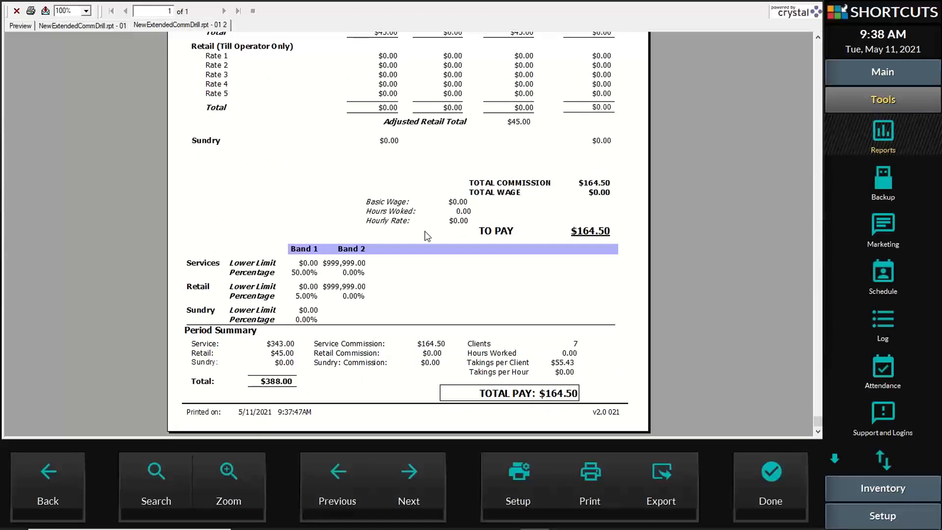
{"action": "scroll", "coordinate": [452, 261], "scroll_direction": "up", "scroll_amount": 4}
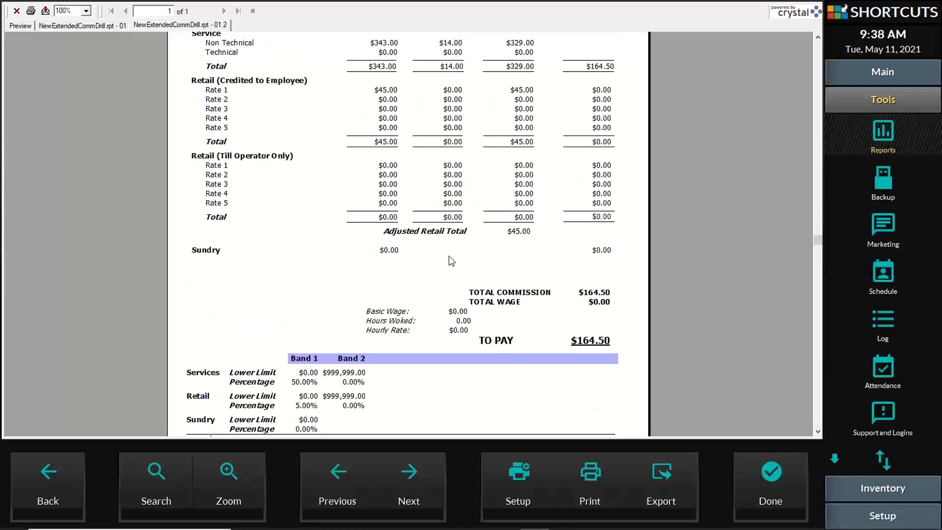
{"action": "scroll", "coordinate": [451, 261], "scroll_direction": "down", "scroll_amount": 2}
{"action": "scroll", "coordinate": [452, 261], "scroll_direction": "down", "scroll_amount": 3}
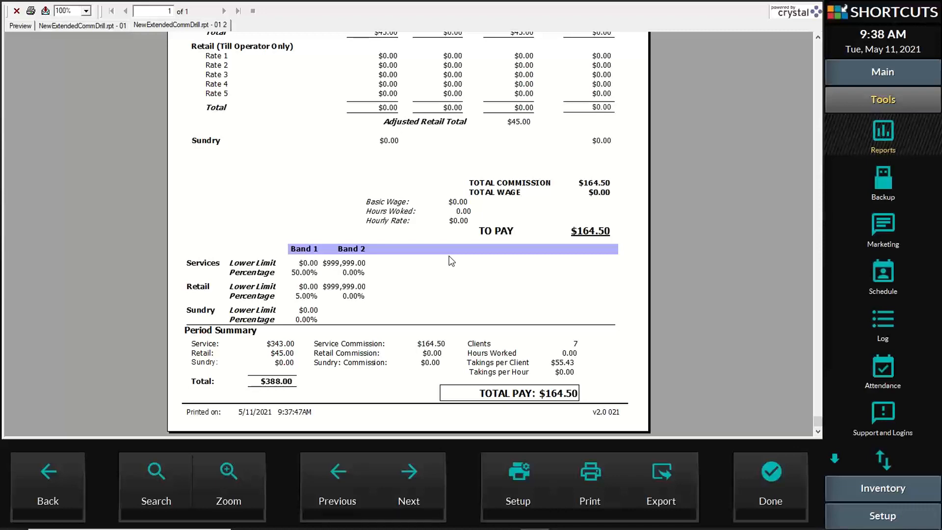
{"action": "scroll", "coordinate": [451, 261], "scroll_direction": "up", "scroll_amount": 6}
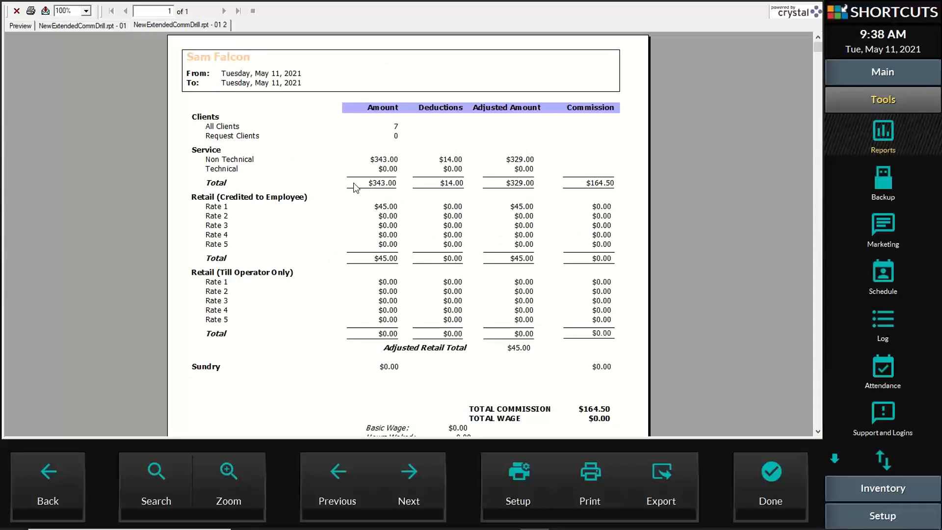
Step: Compare the extended report's summary with the commission details already open for the last and second listed employees
{"action": "left_click", "coordinate": [14, 26]}
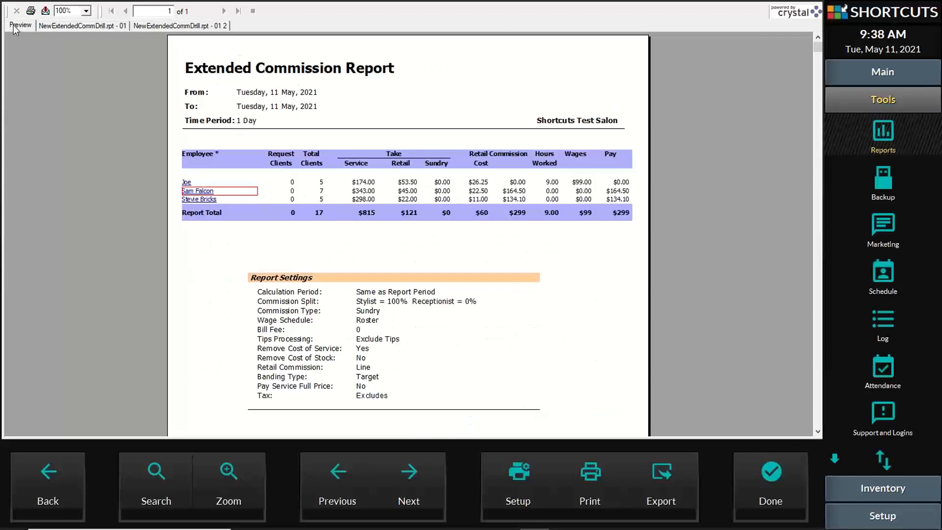
{"action": "left_click", "coordinate": [107, 29]}
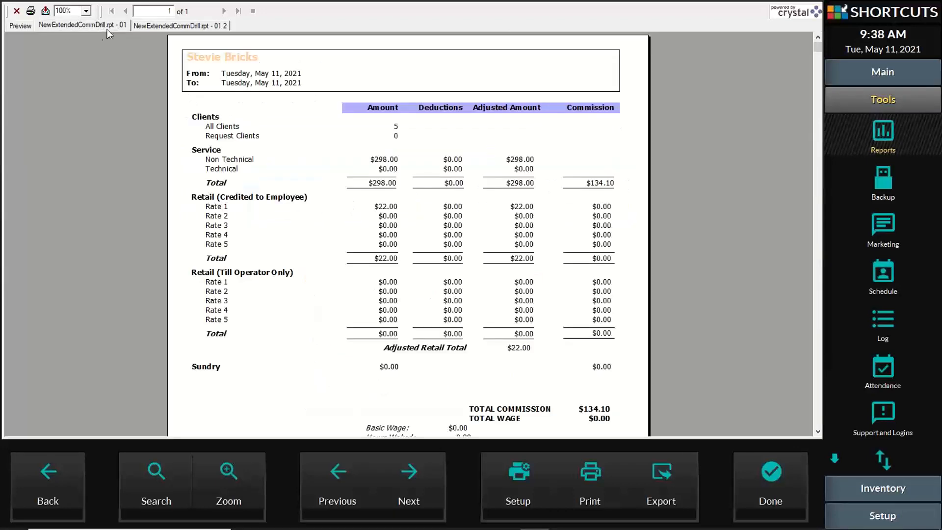
{"action": "left_click", "coordinate": [158, 27]}
{"action": "left_click", "coordinate": [80, 25]}
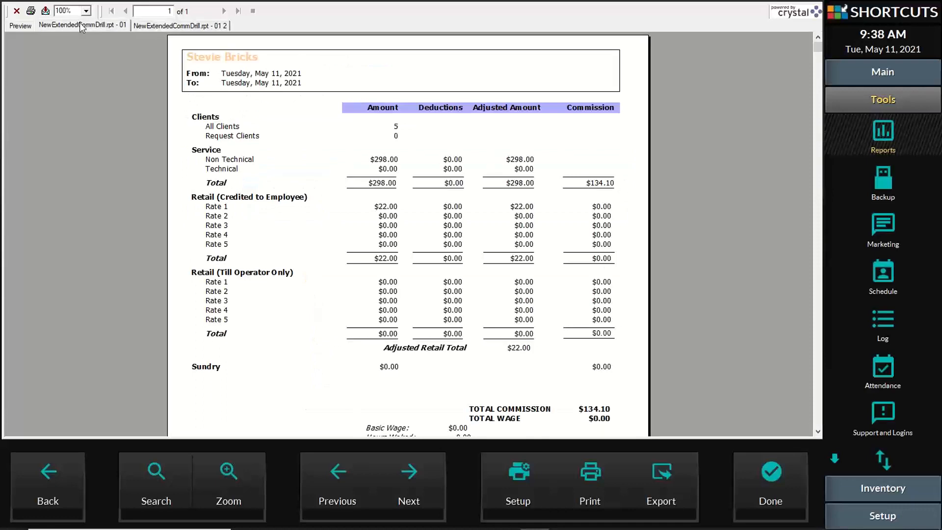
Step: Open the first listed employee's commission details from the report summary and compare them with the other two employees' details
{"action": "left_click", "coordinate": [15, 27]}
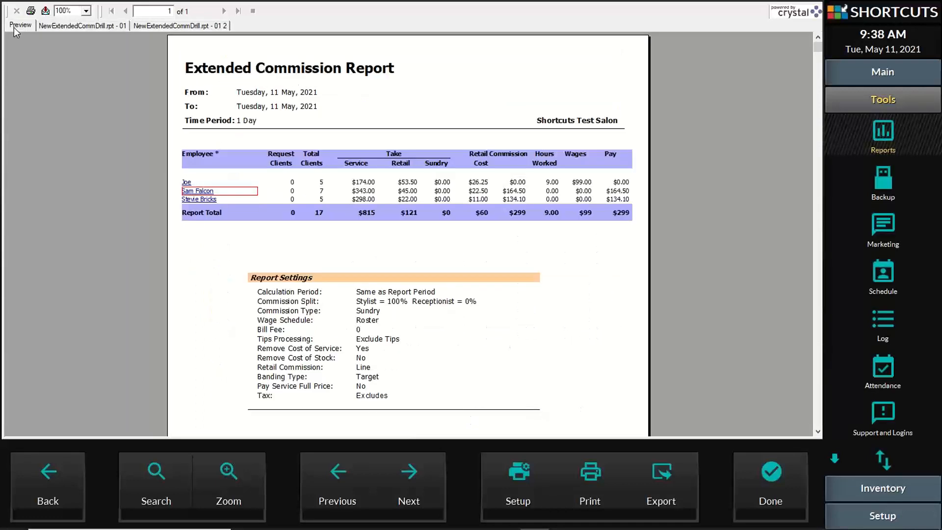
{"action": "double_click", "coordinate": [186, 182]}
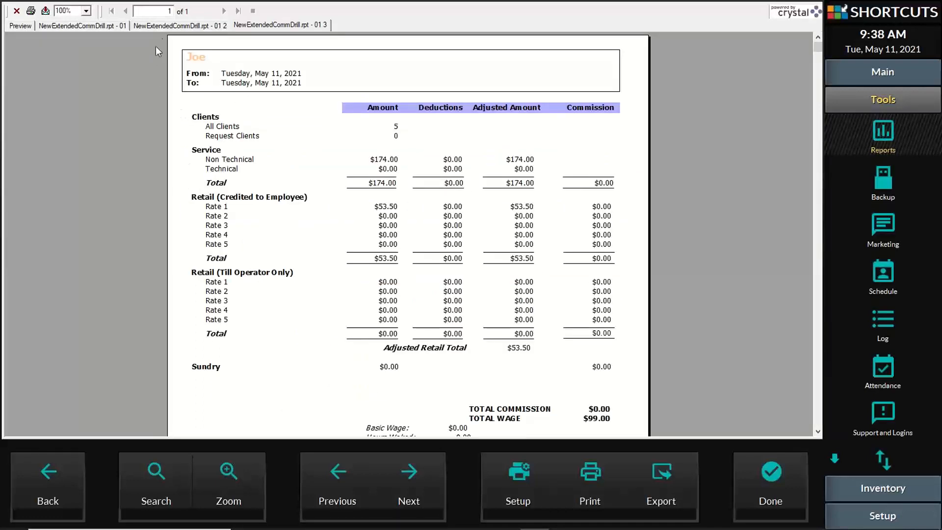
{"action": "left_click", "coordinate": [162, 27]}
{"action": "left_click", "coordinate": [276, 27]}
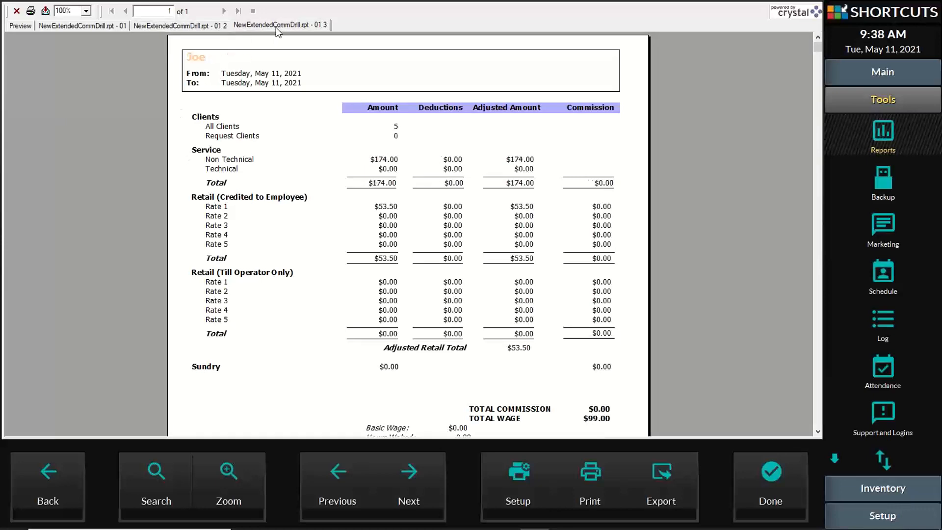
{"action": "left_click", "coordinate": [178, 27]}
{"action": "left_click", "coordinate": [96, 25]}
{"action": "left_click", "coordinate": [147, 26]}
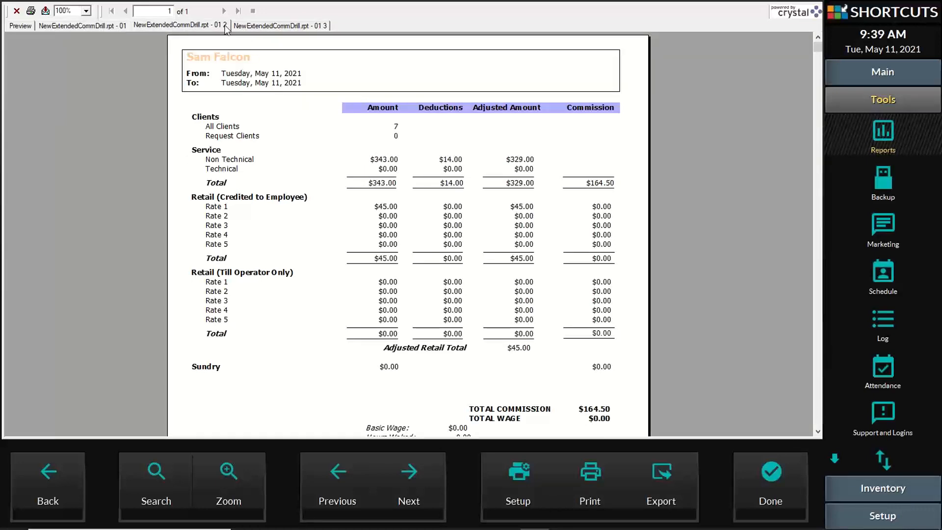
{"action": "left_click", "coordinate": [279, 26]}
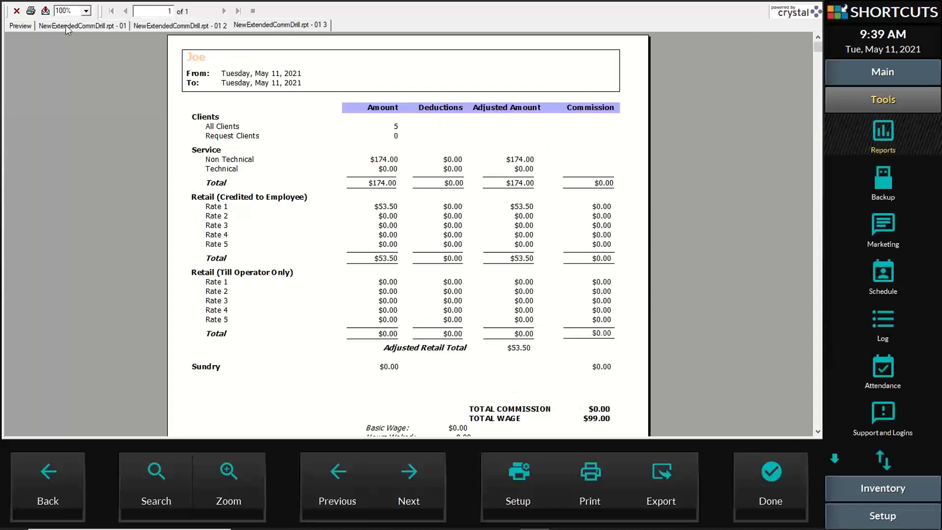
Step: Review the extended report's summary against each employee's commission breakdown, ending on the first listed employee's details
{"action": "left_click", "coordinate": [19, 28]}
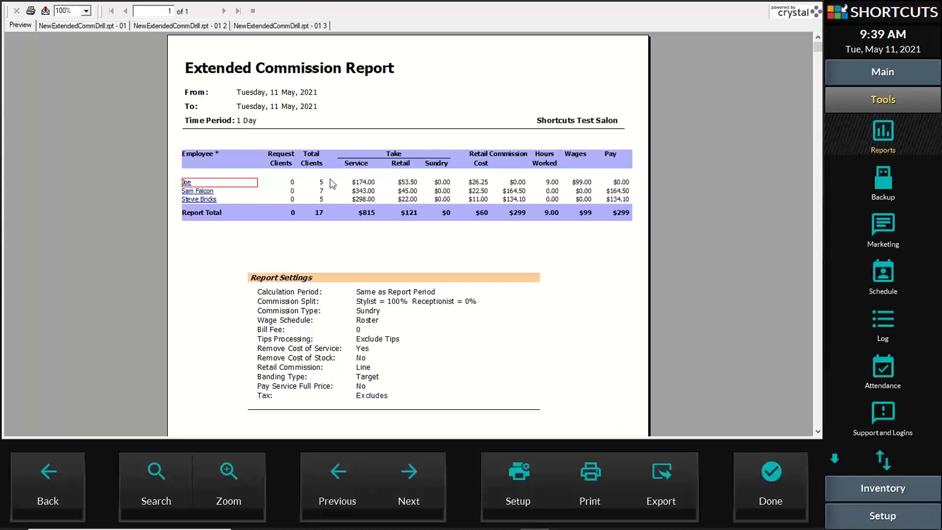
{"action": "left_click", "coordinate": [95, 27]}
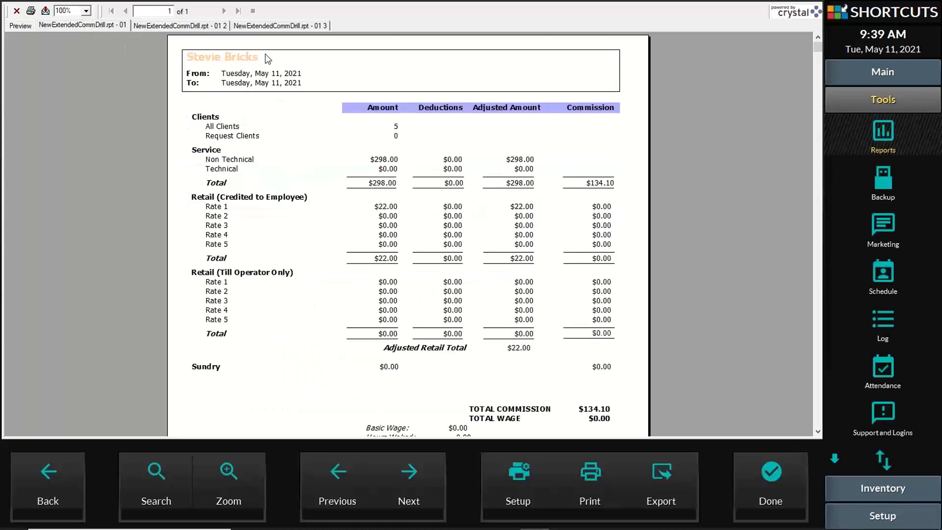
{"action": "left_click", "coordinate": [206, 29]}
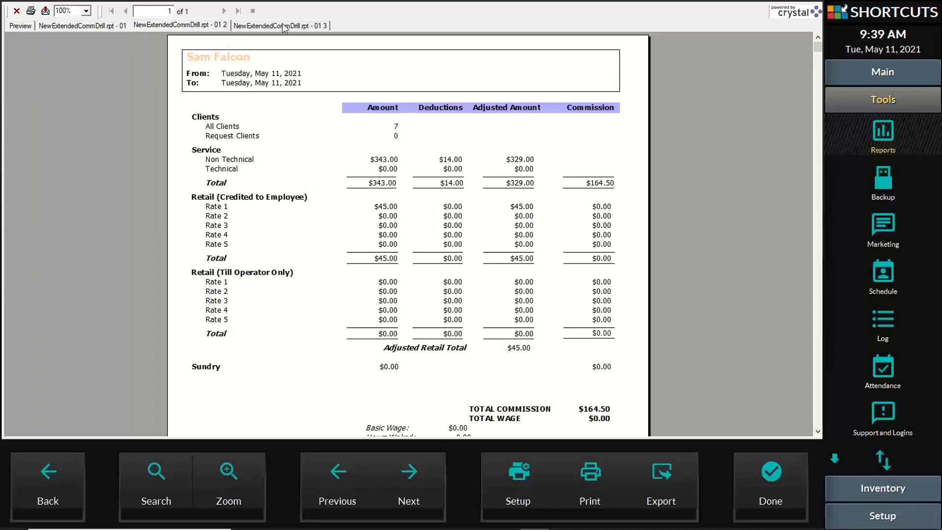
{"action": "left_click", "coordinate": [285, 27]}
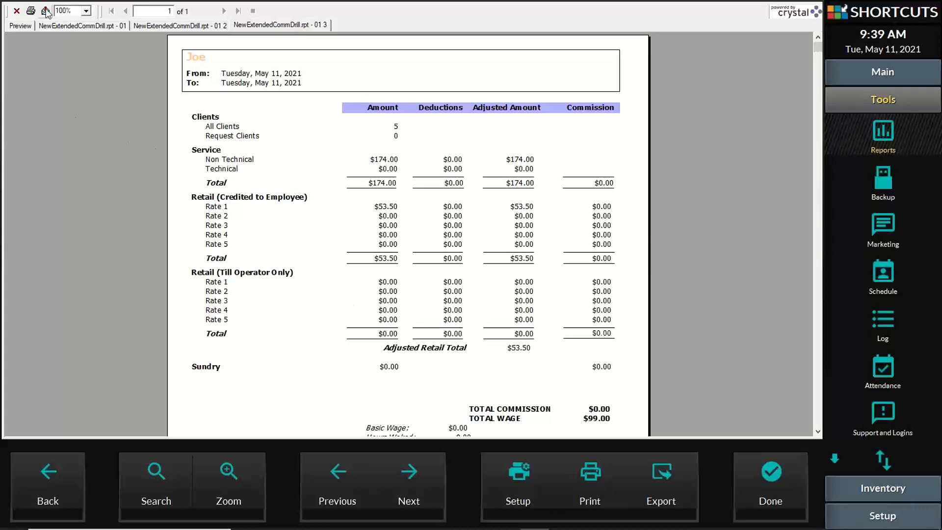
{"action": "left_click", "coordinate": [16, 27]}
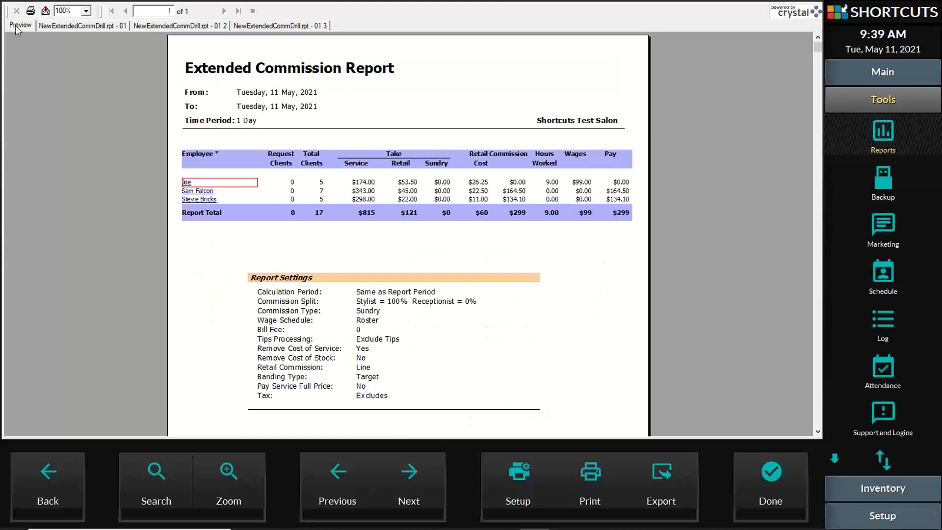
{"action": "left_click", "coordinate": [290, 28]}
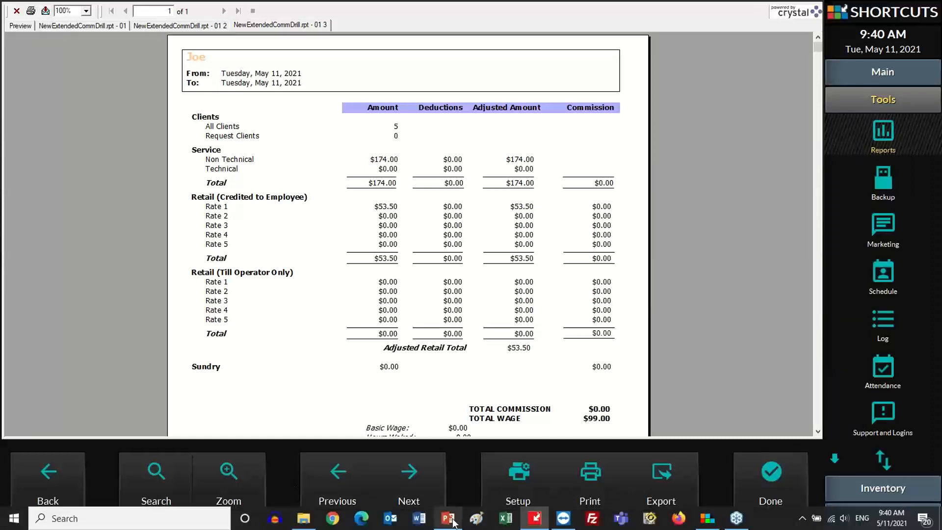
Step: Switch to the ShortcutsReports-Advanced presentation in PowerPoint, start the slide show from the Live Demo slide and advance to "Now You Know!"
{"action": "left_click", "coordinate": [454, 523]}
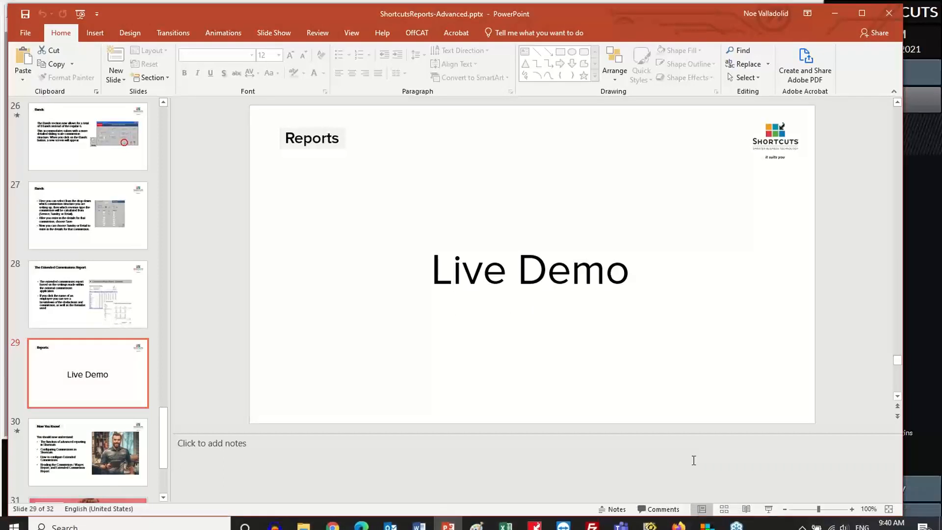
{"action": "left_click", "coordinate": [772, 510]}
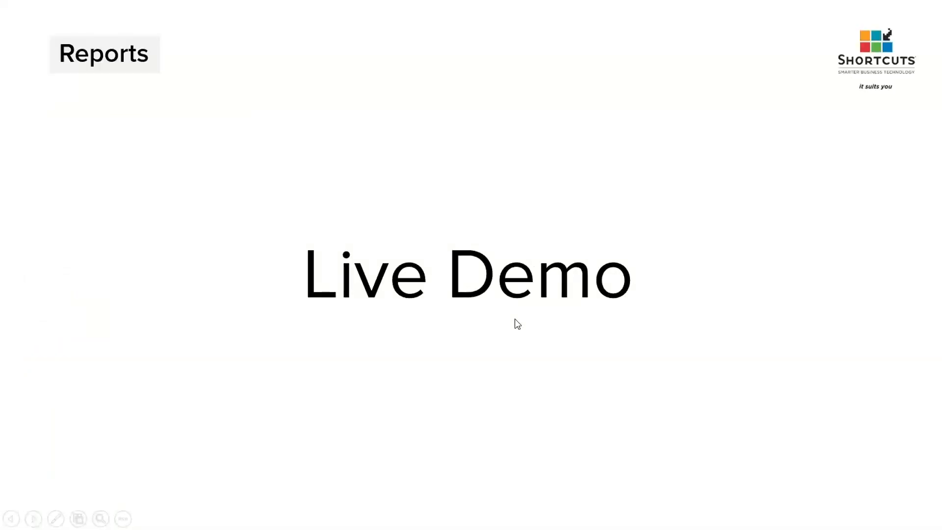
{"action": "left_click", "coordinate": [515, 320]}
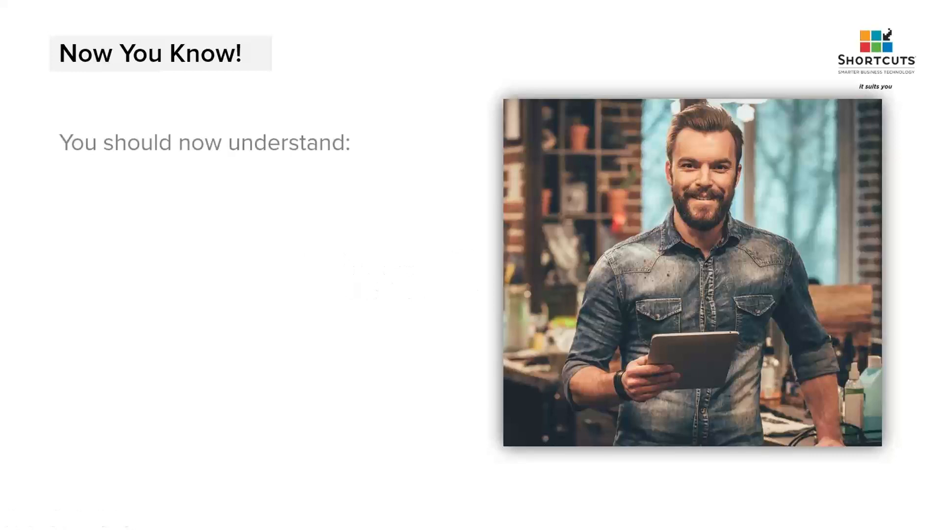